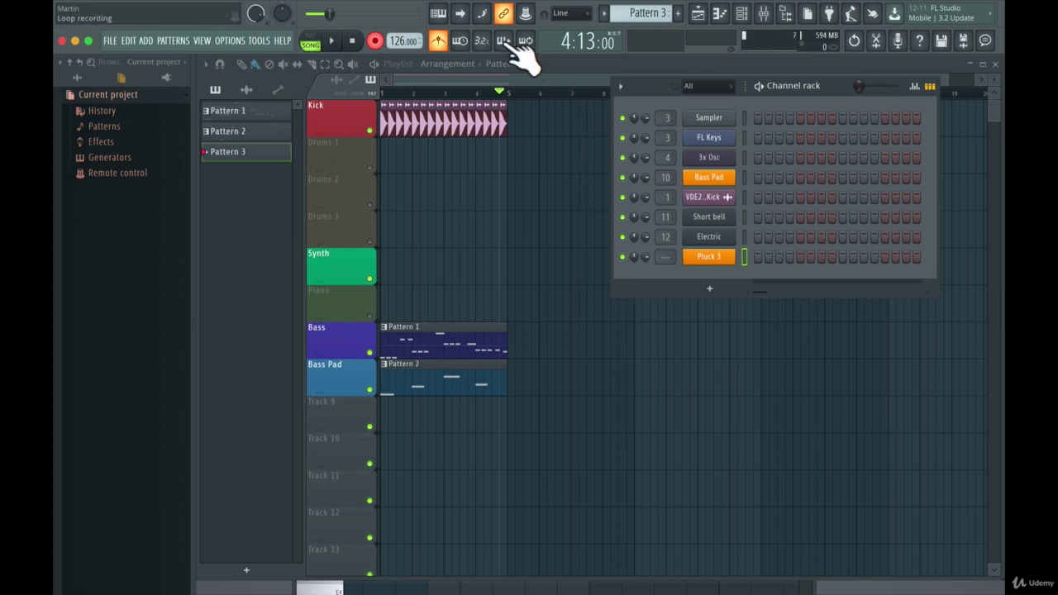
Record notes and automation for the Pluck 3 channel into Pattern 3 while the arrangement plays, and stop the recording
{"action": "left_click", "coordinate": [376, 41]}
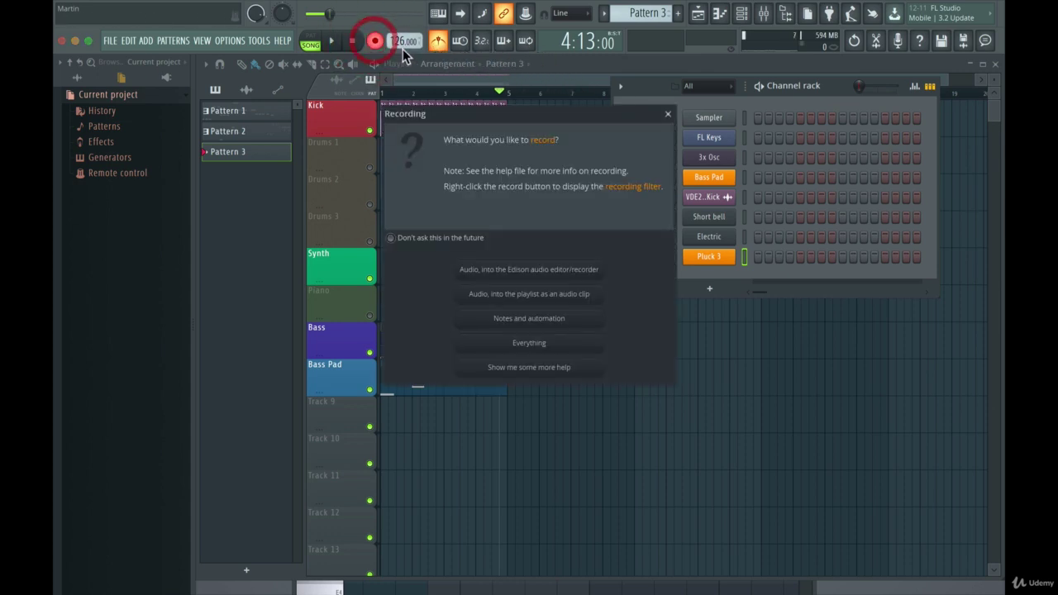
{"action": "left_click", "coordinate": [504, 318]}
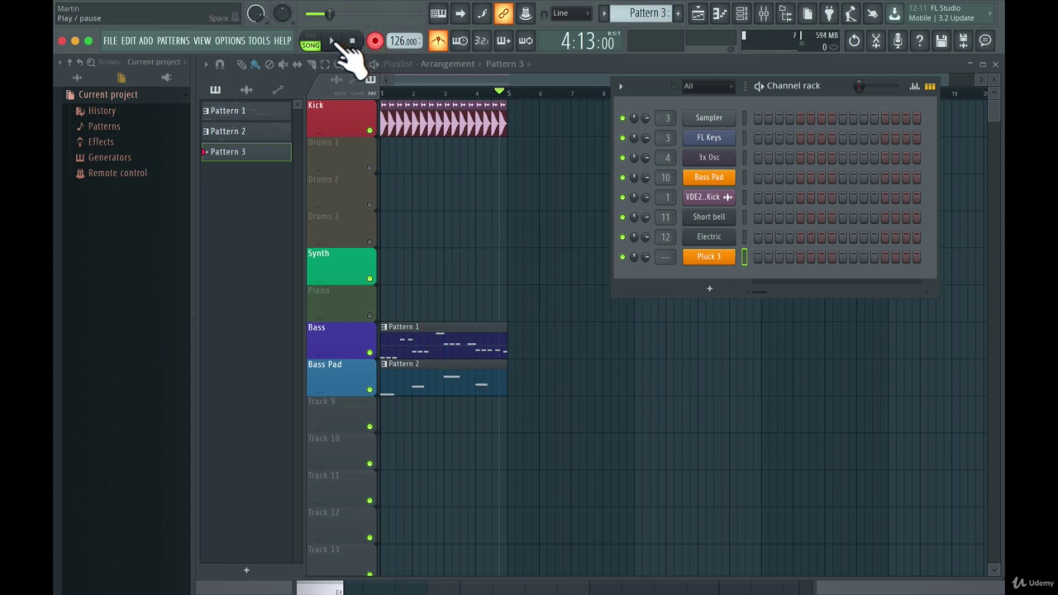
{"action": "left_click", "coordinate": [333, 42]}
{"action": "left_click_drag", "start_coordinate": [830, 90], "coordinate": [924, 276]}
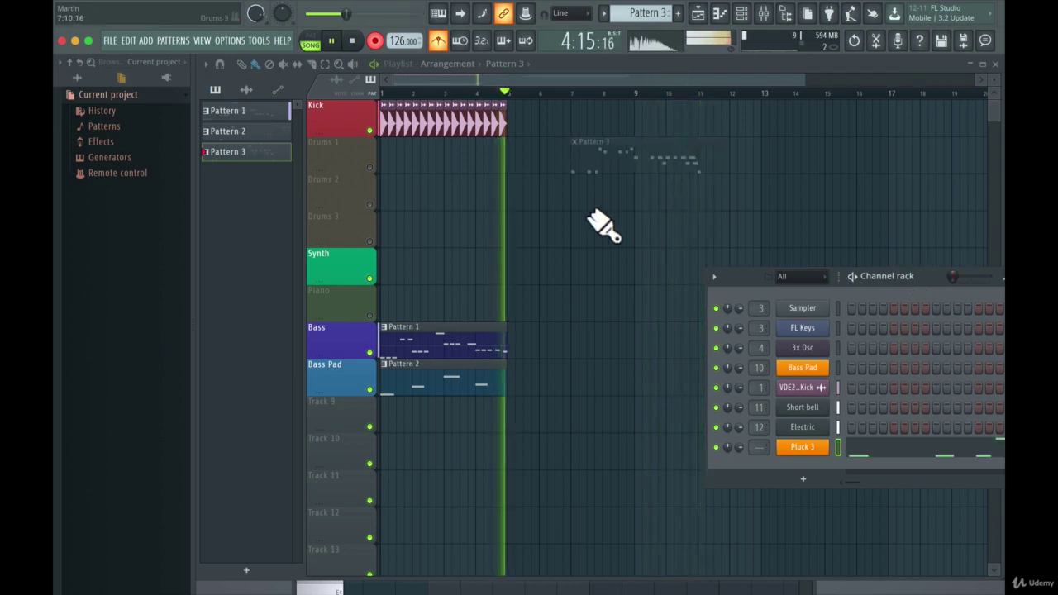
{"action": "key", "text": "space"}
Place the Pattern 3 clip on the Synth track from bar 1 and trim it to four bars
{"action": "left_click_drag", "start_coordinate": [648, 169], "coordinate": [639, 164]}
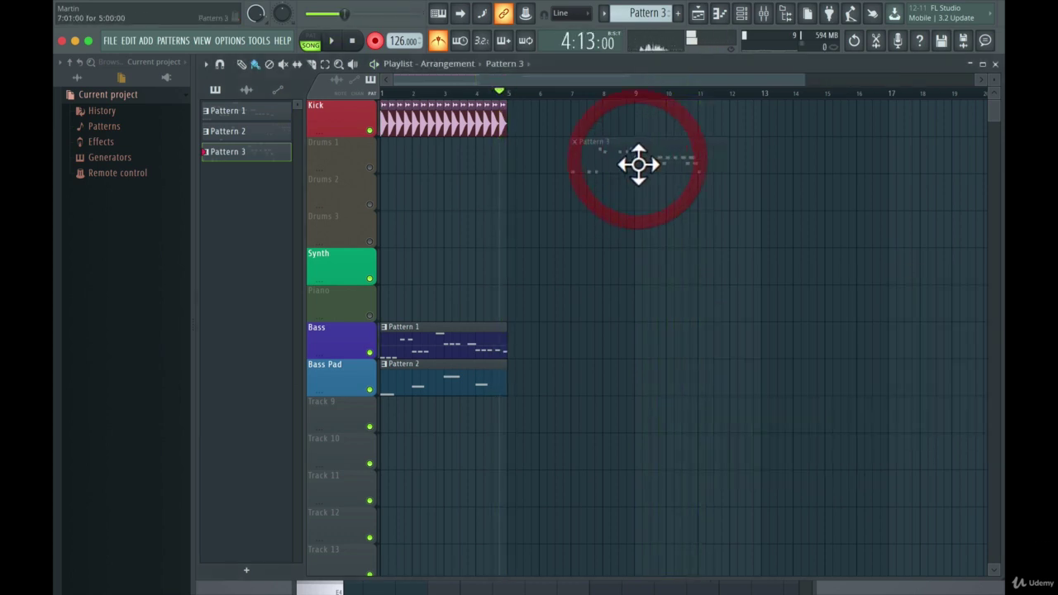
{"action": "right_click", "coordinate": [632, 162]}
{"action": "left_click", "coordinate": [583, 155]}
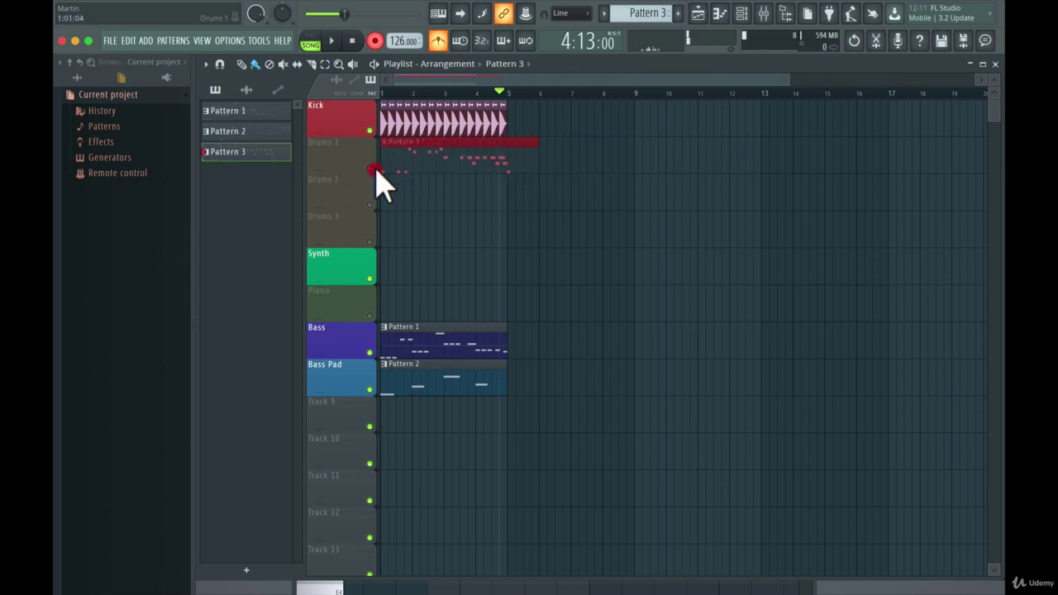
{"action": "left_click_drag", "start_coordinate": [375, 169], "coordinate": [372, 169]}
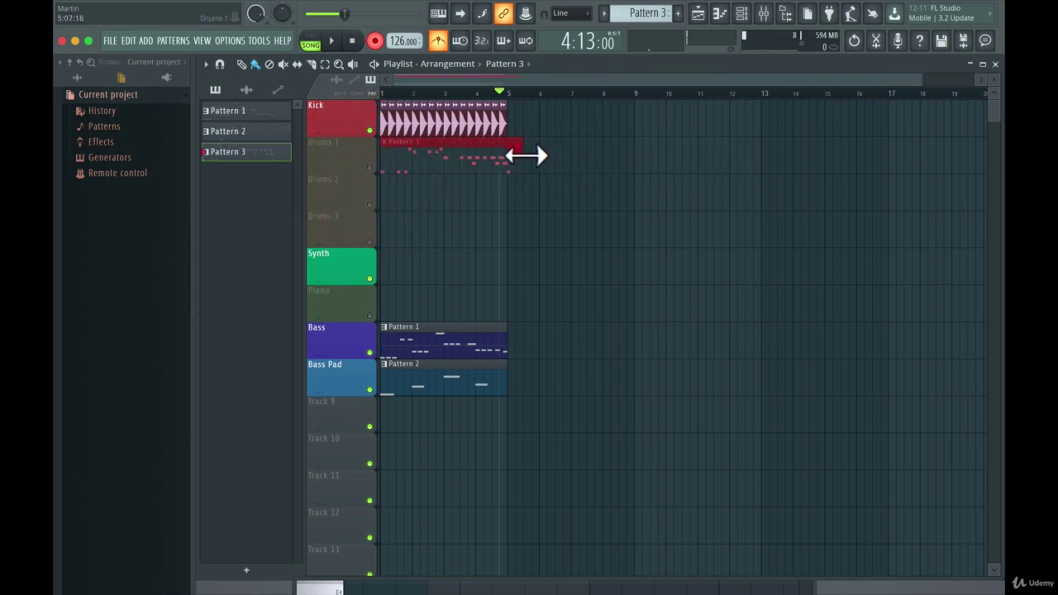
{"action": "left_click_drag", "start_coordinate": [484, 239], "coordinate": [515, 262]}
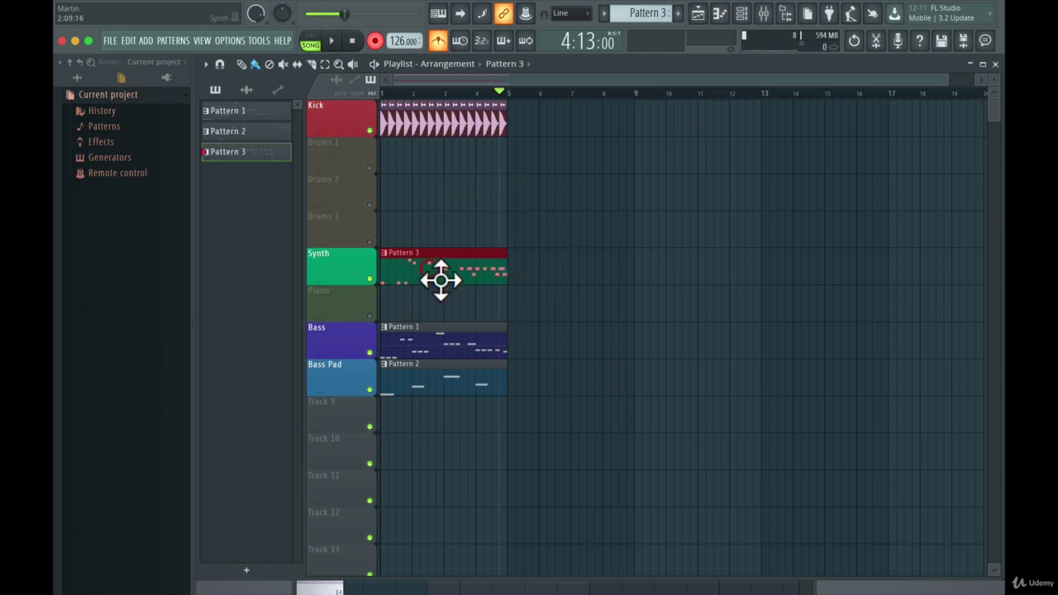
Quantize all Pluck 3 notes in Pattern 3 with the Beat template and delete the stray A#4 note at bar 5
{"action": "double_click", "coordinate": [440, 280]}
{"action": "key", "text": "super+a"}
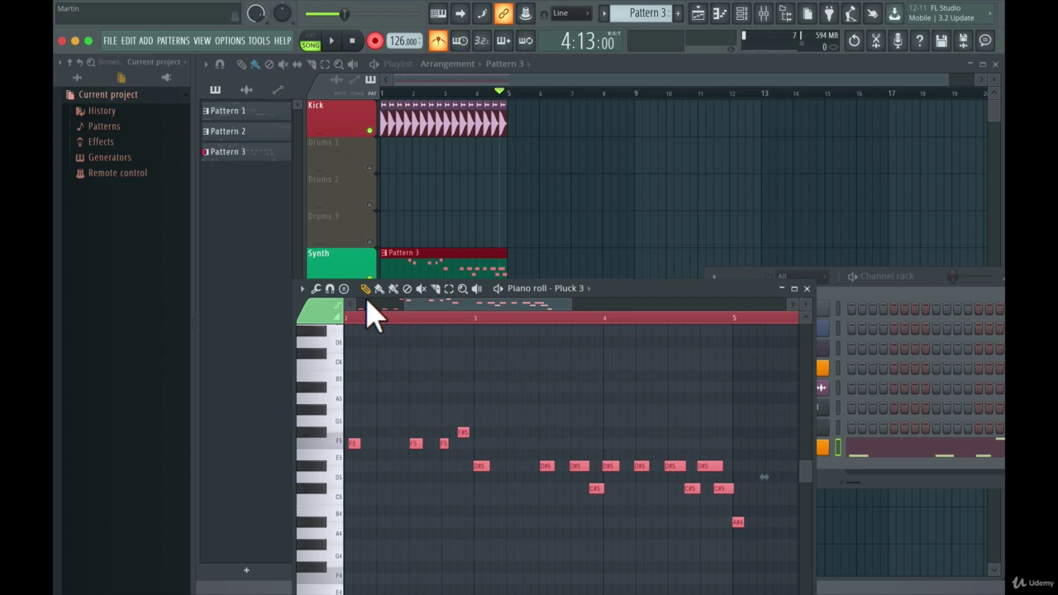
{"action": "key", "text": "alt+q"}
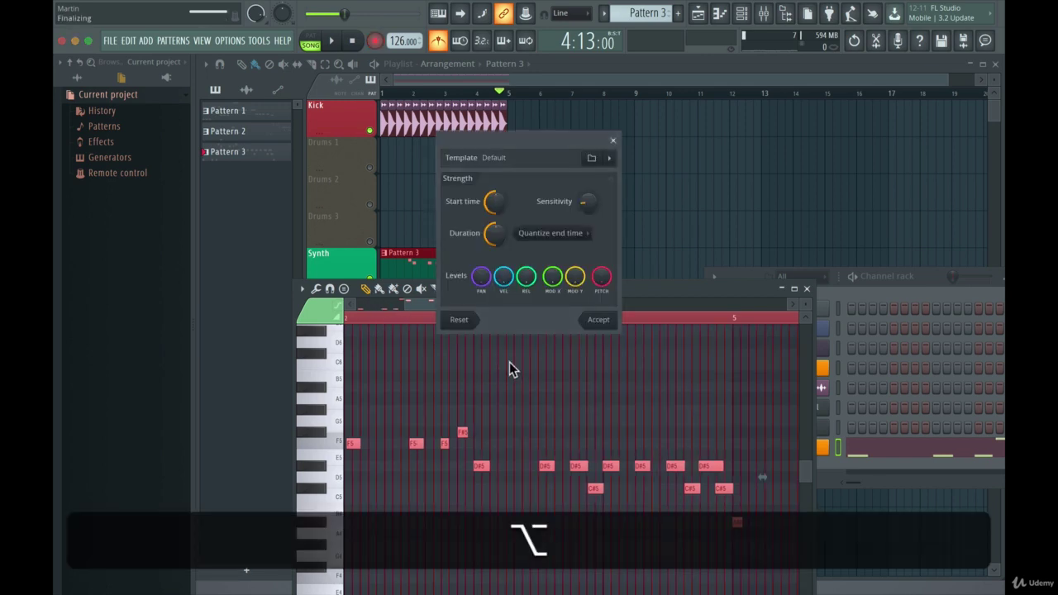
{"action": "left_click", "coordinate": [592, 157]}
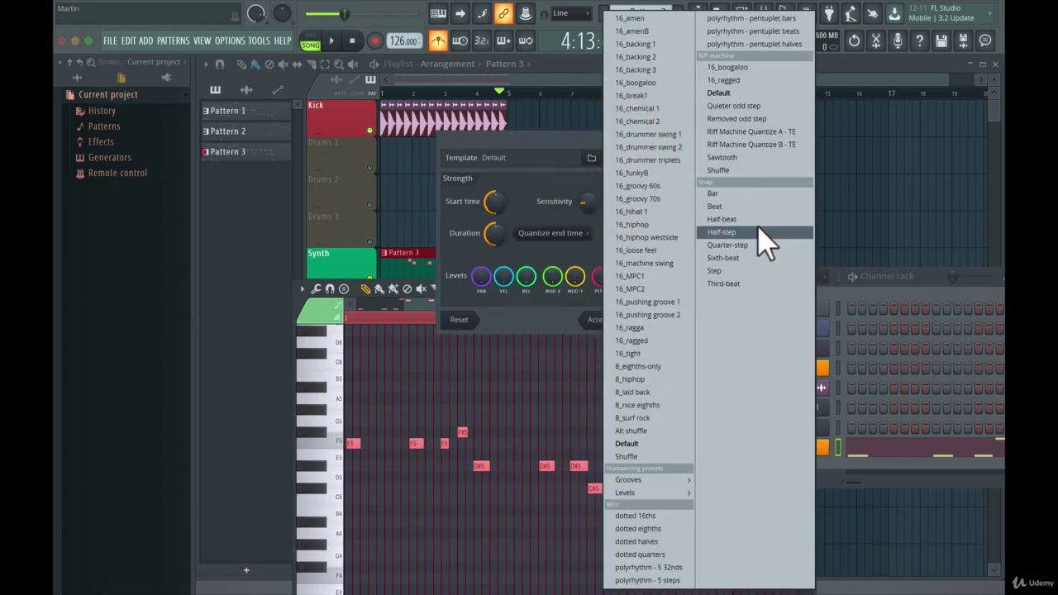
{"action": "left_click", "coordinate": [716, 206]}
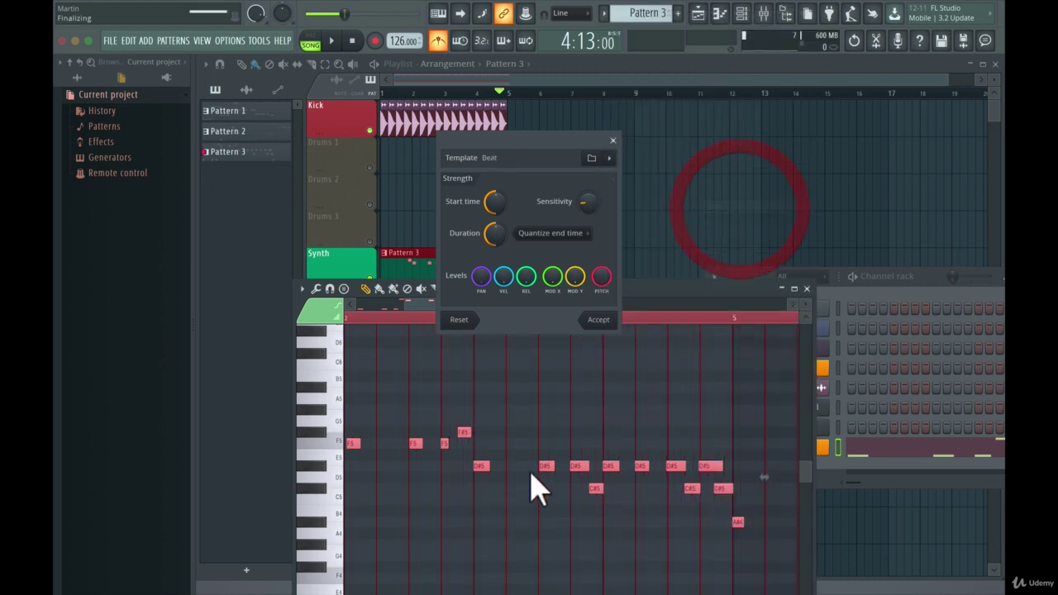
{"action": "left_click", "coordinate": [613, 330]}
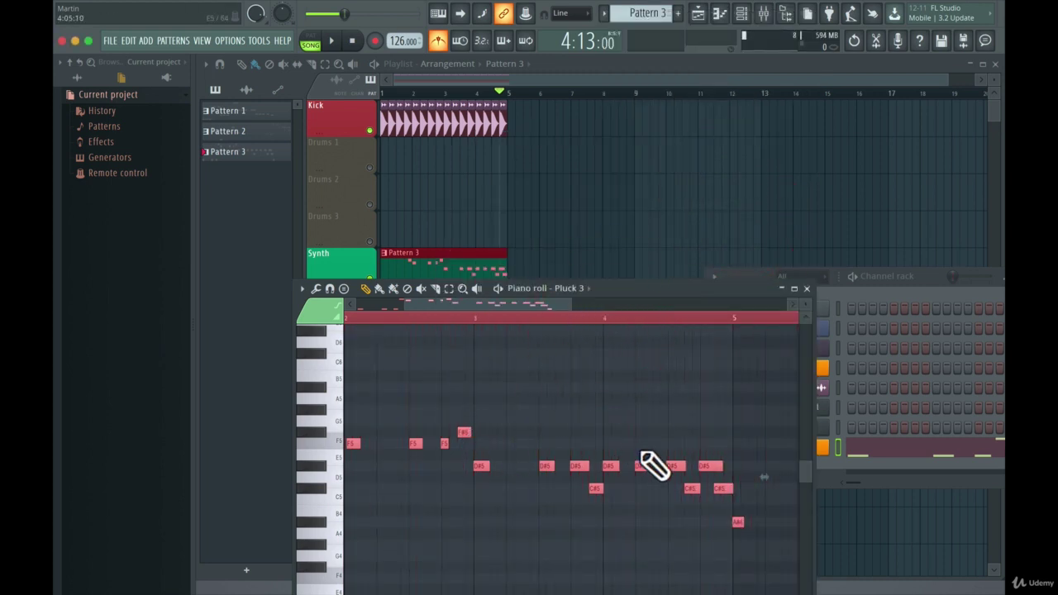
{"action": "right_click", "coordinate": [741, 523]}
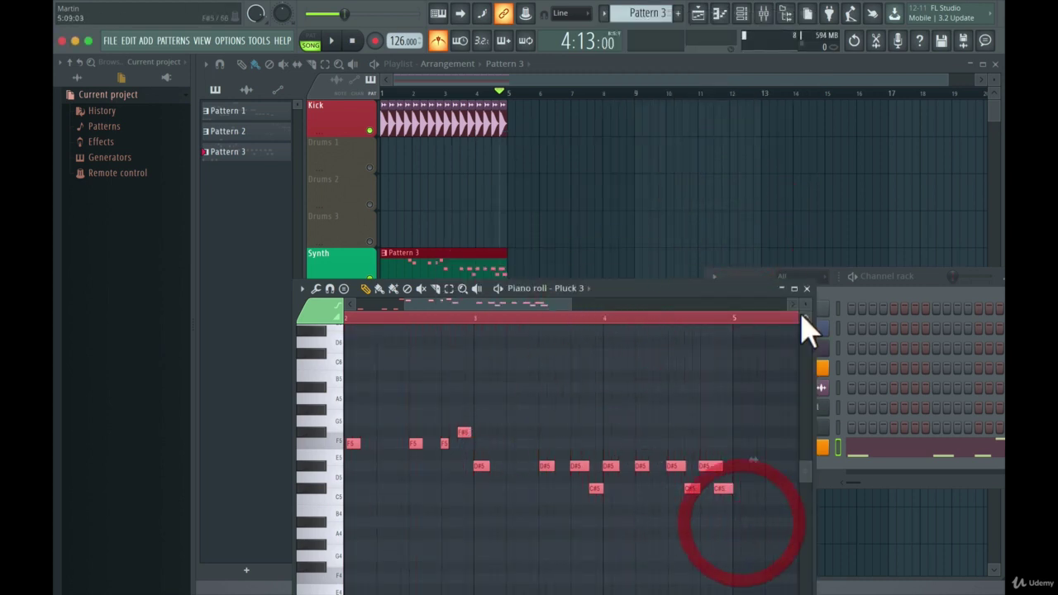
Play the arrangement from bar 1 and turn the metronome off
{"action": "left_click_drag", "start_coordinate": [630, 291], "coordinate": [945, 261]}
{"action": "left_click_drag", "start_coordinate": [500, 94], "coordinate": [296, 93]}
{"action": "key", "text": "space"}
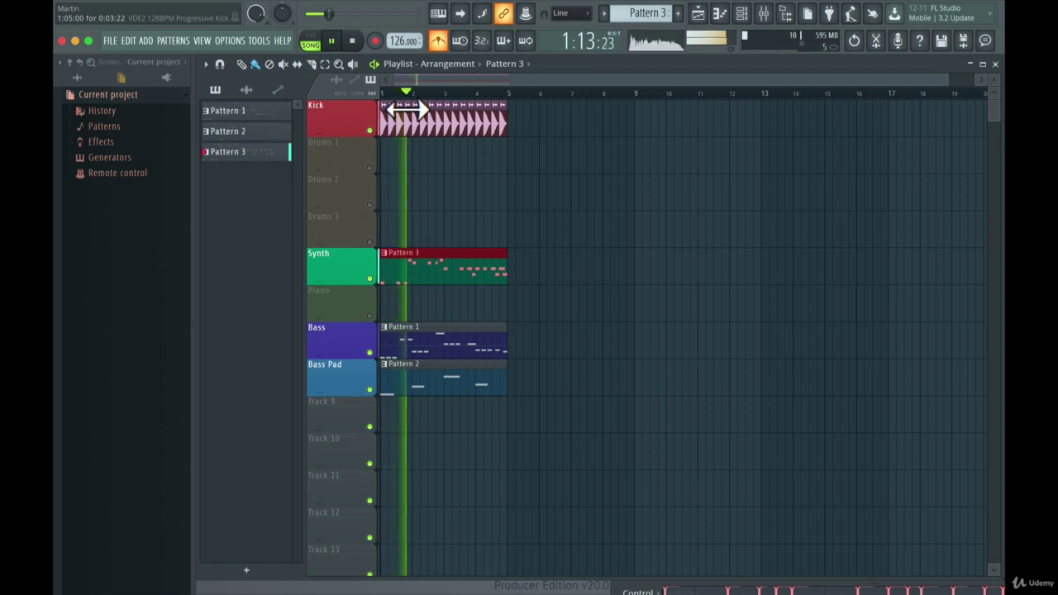
{"action": "left_click", "coordinate": [438, 41]}
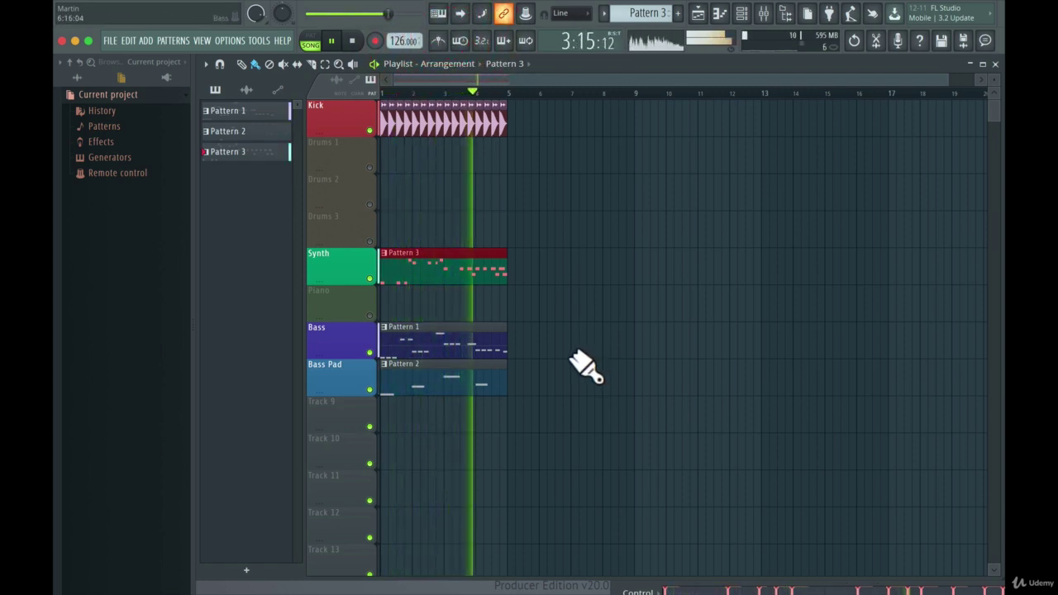
{"action": "key", "text": "space"}
Quantize all Pattern 3 notes again with the Beat template and play the arrangement back to check the timing
{"action": "double_click", "coordinate": [493, 269]}
{"action": "left_click_drag", "start_coordinate": [938, 265], "coordinate": [752, 211]}
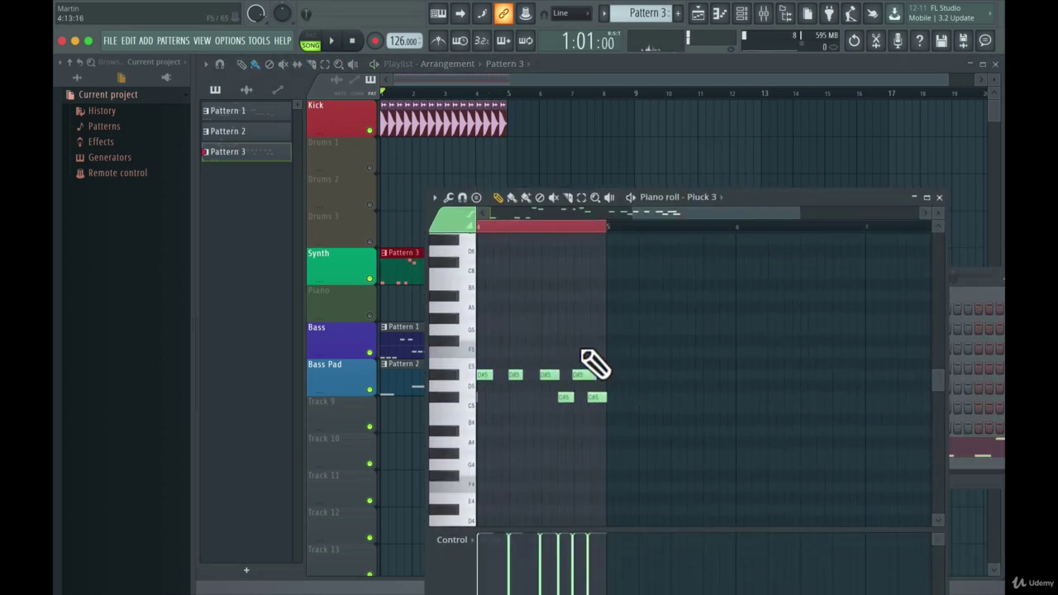
{"action": "key", "text": "super+a"}
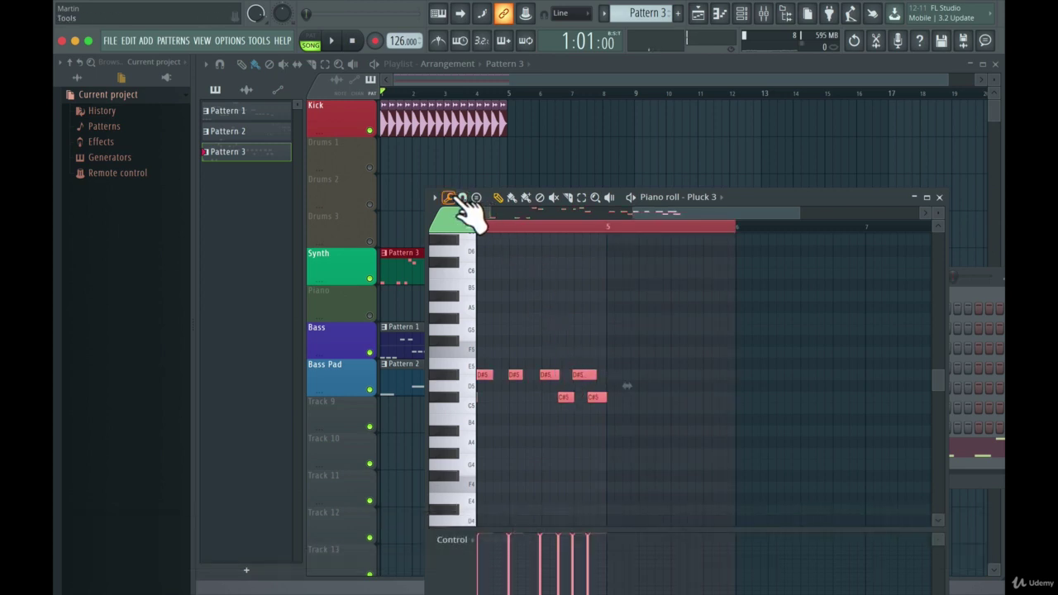
{"action": "key", "text": "alt+q"}
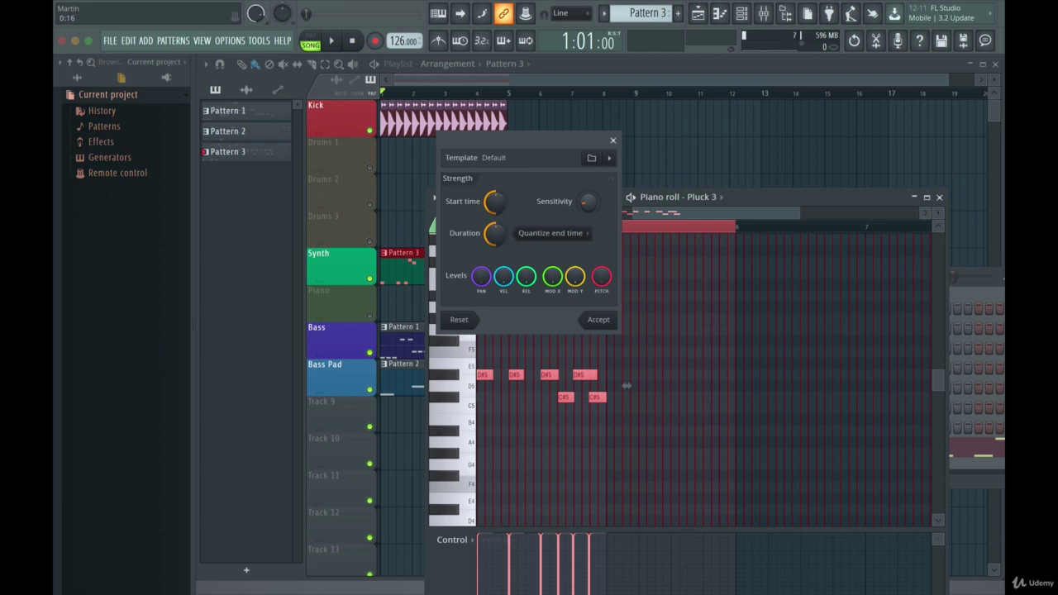
{"action": "left_click", "coordinate": [609, 158]}
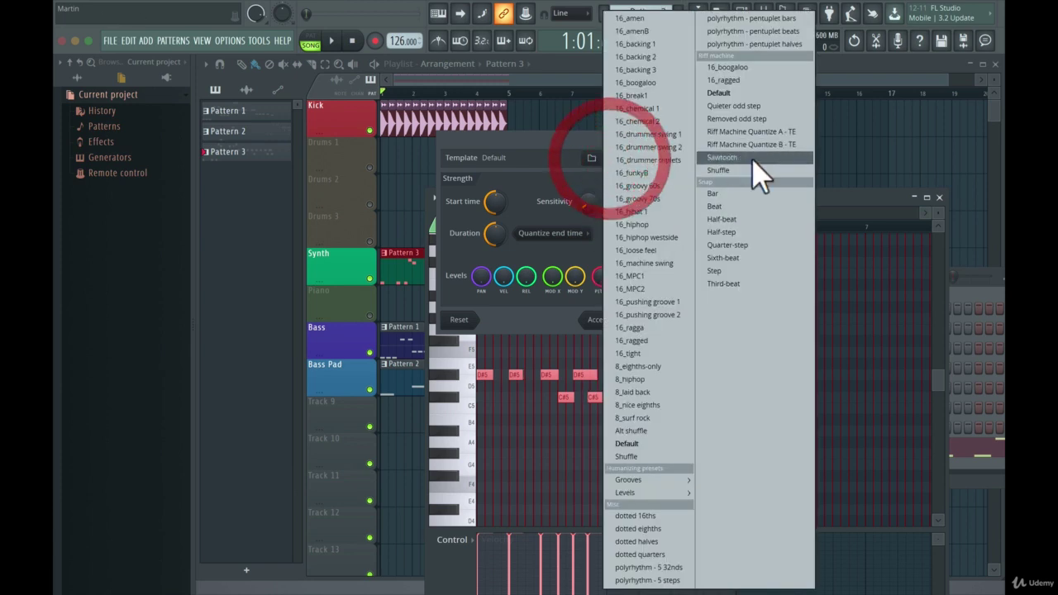
{"action": "left_click", "coordinate": [743, 209]}
{"action": "left_click", "coordinate": [599, 319]}
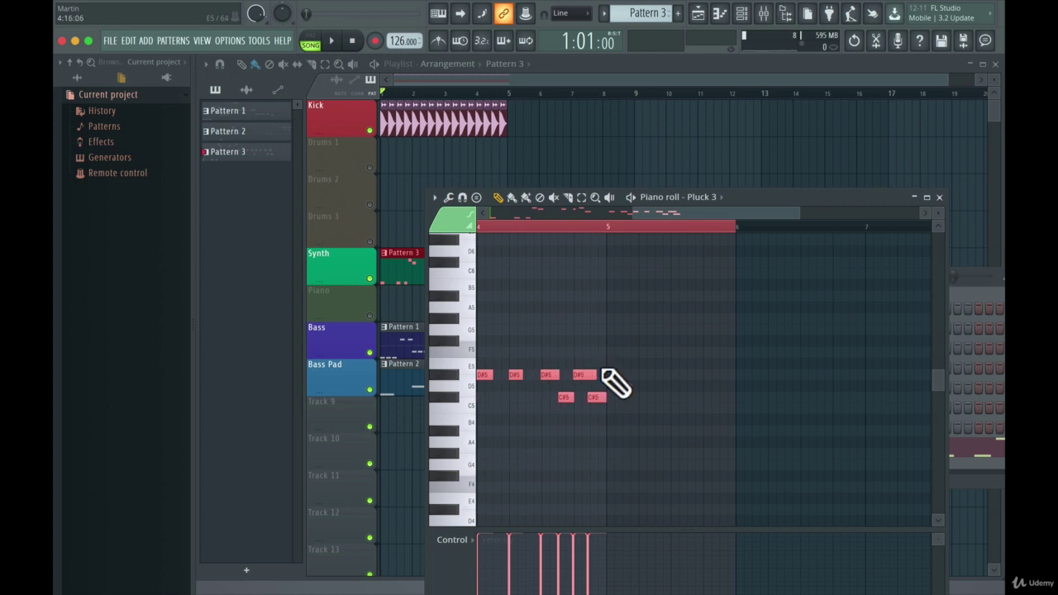
{"action": "key", "text": "space"}
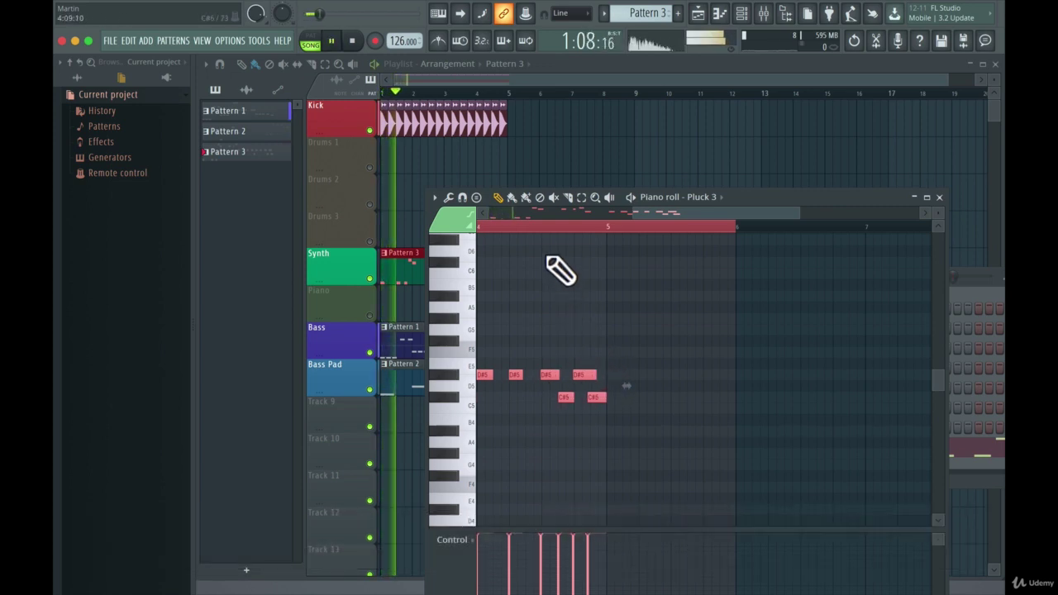
{"action": "left_click_drag", "start_coordinate": [654, 220], "coordinate": [598, 220]}
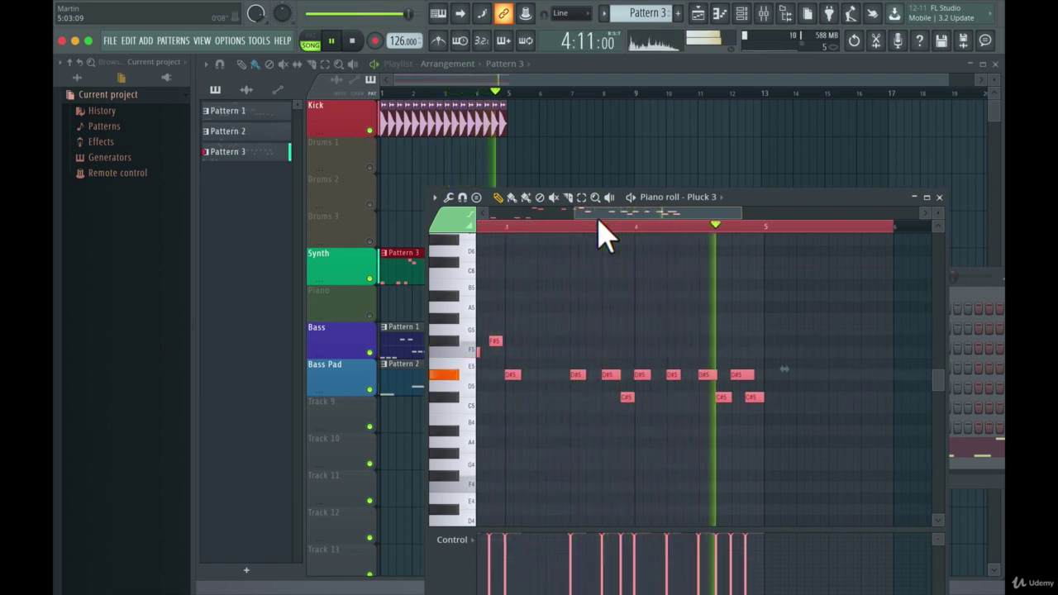
{"action": "key", "text": "space"}
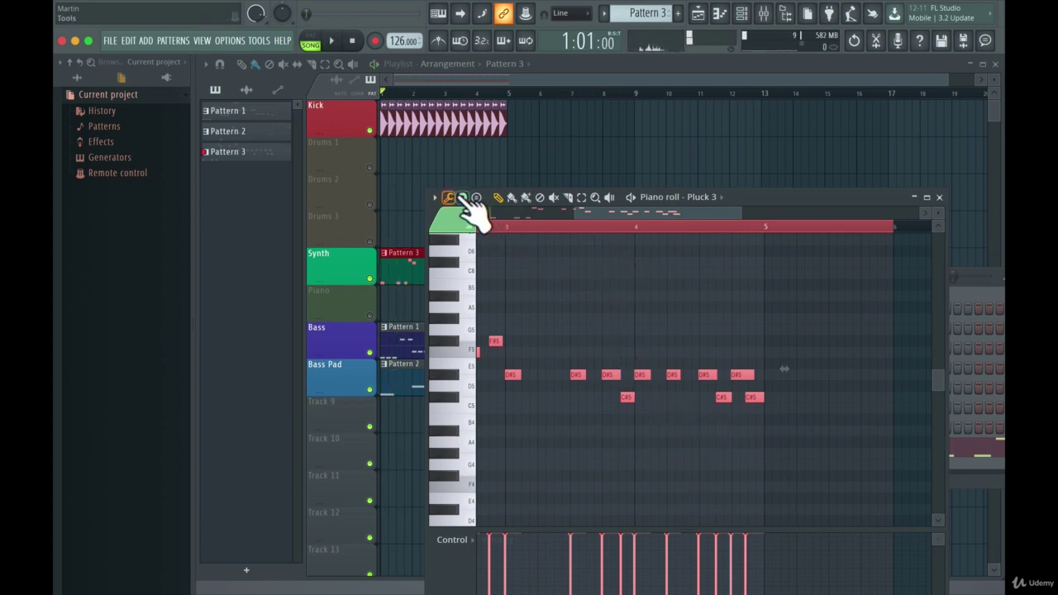
Quantize the Pluck 3 notes with the Default template, play the result, and close the piano roll
{"action": "key", "text": "alt+q"}
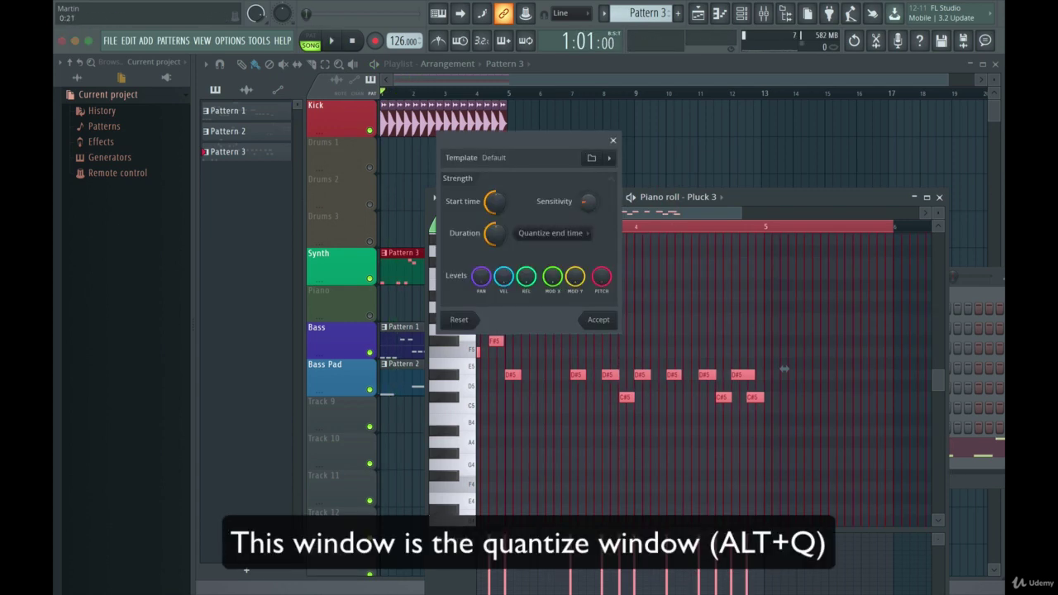
{"action": "left_click", "coordinate": [599, 320]}
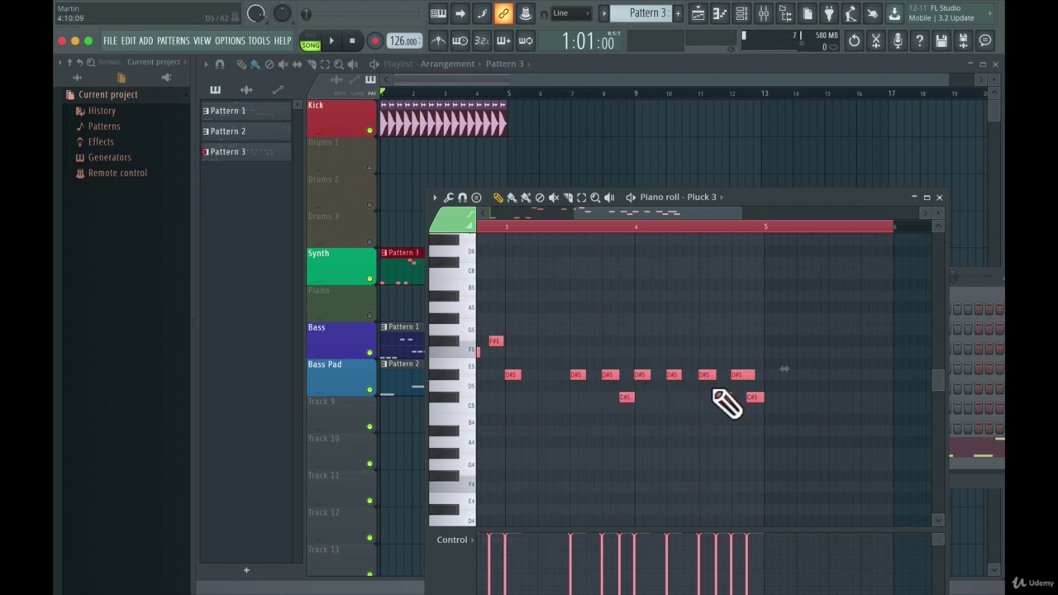
{"action": "key", "text": "space"}
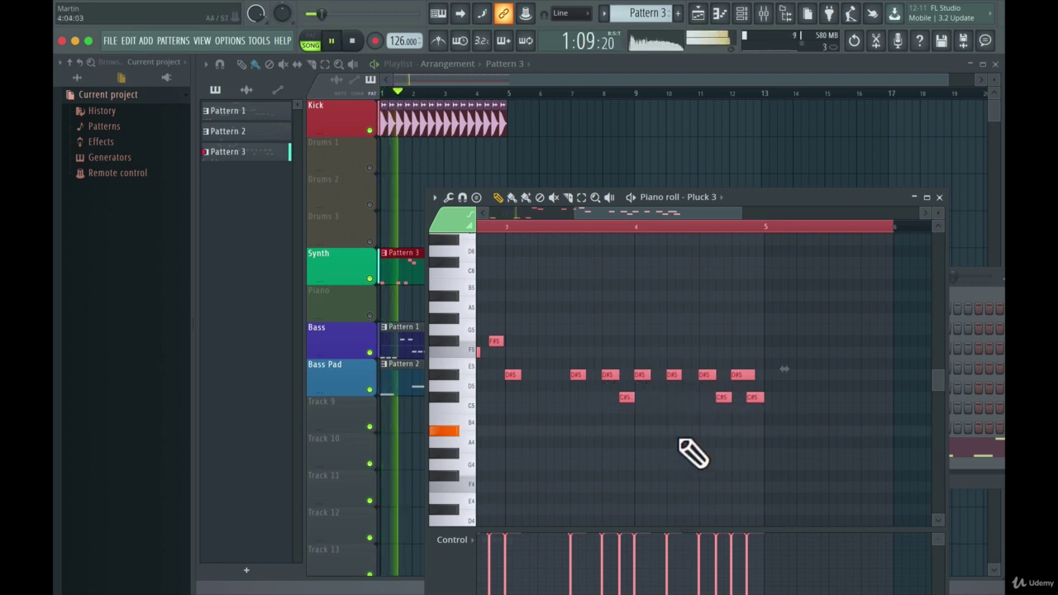
{"action": "left_click", "coordinate": [939, 197]}
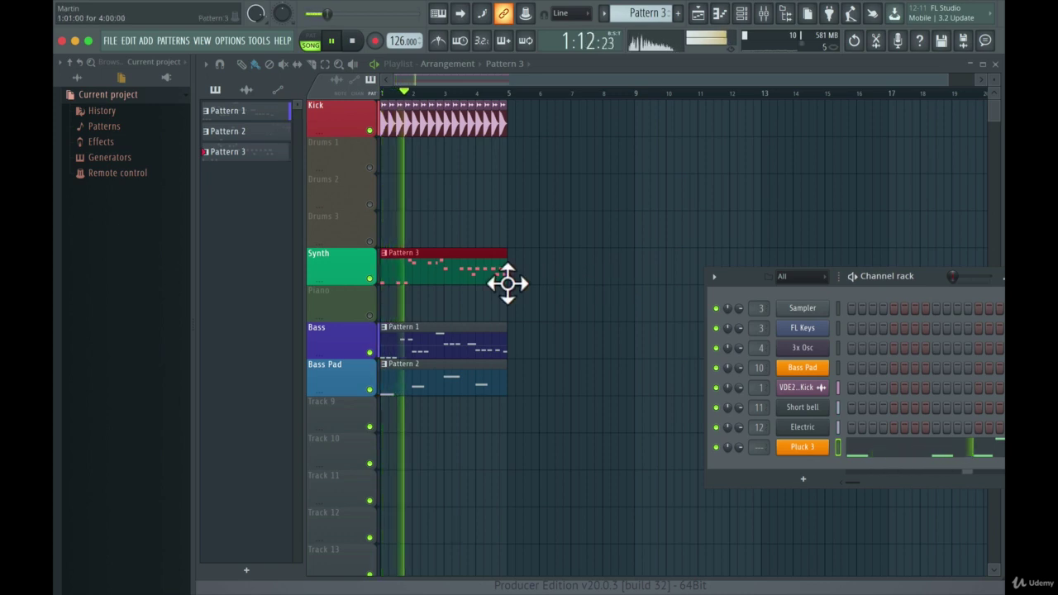
Open the mixer and route the Pluck 3 channel to mixer track 13
{"action": "left_click", "coordinate": [762, 14]}
{"action": "key", "text": "space"}
{"action": "left_click_drag", "start_coordinate": [570, 256], "coordinate": [659, 458]}
{"action": "left_click_drag", "start_coordinate": [920, 276], "coordinate": [865, 211]}
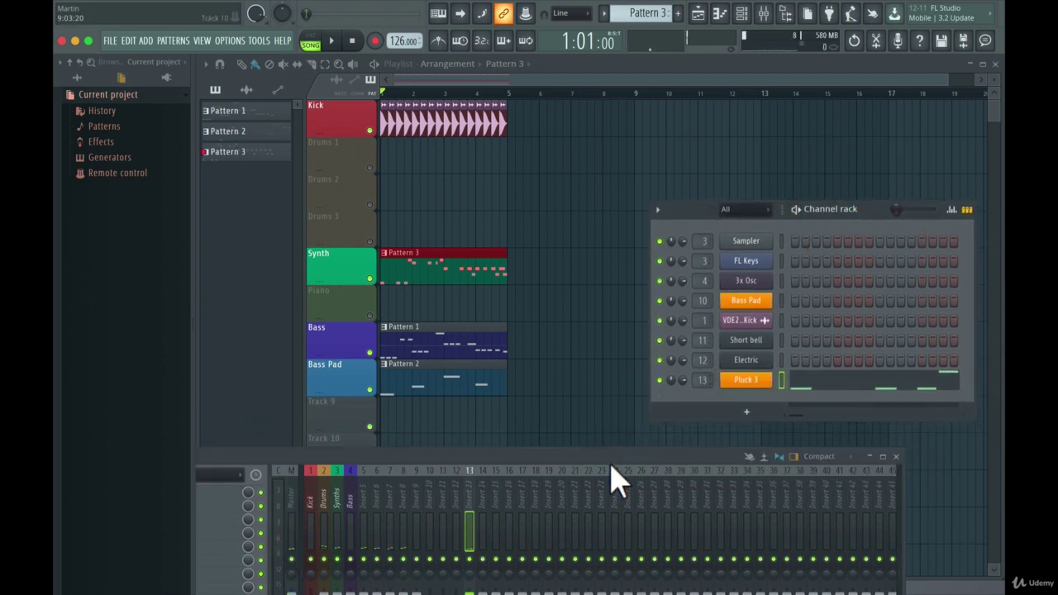
Lower the fader of mixer insert 13 to about -4.4 dB while listening to the arrangement
{"action": "left_click_drag", "start_coordinate": [594, 456], "coordinate": [633, 103]}
{"action": "left_click_drag", "start_coordinate": [510, 281], "coordinate": [510, 285]}
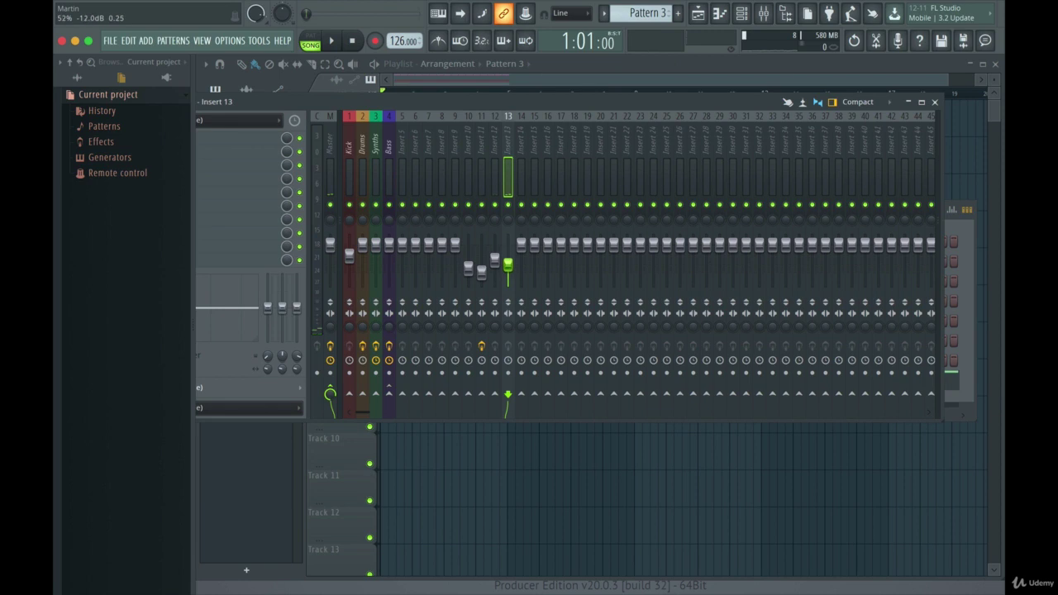
{"action": "key", "text": "space"}
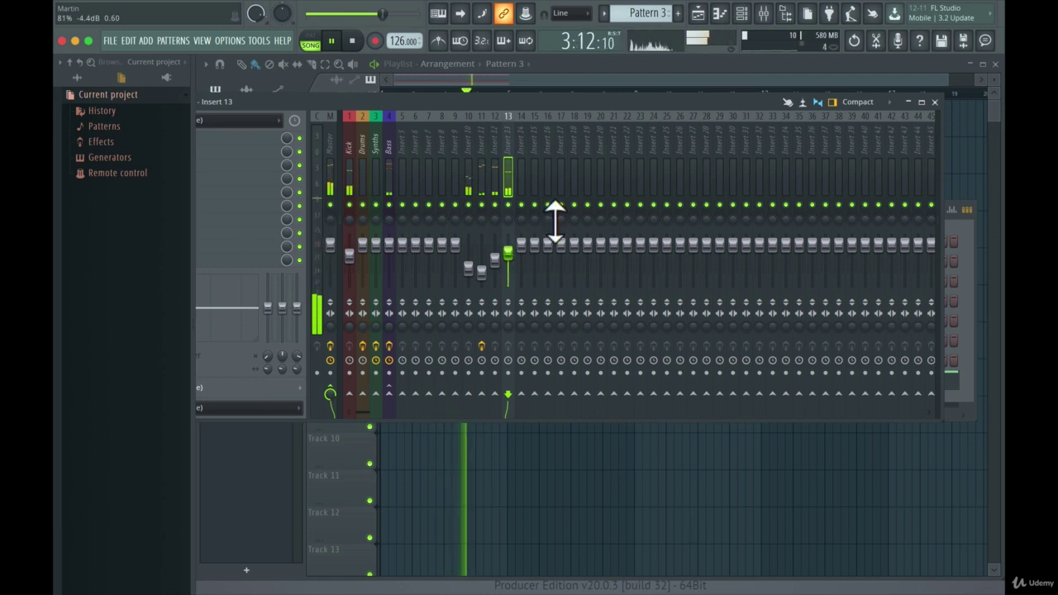
Route mixer insert 13 to the Synths bus and remove its direct send to the Master
{"action": "left_click_drag", "start_coordinate": [626, 105], "coordinate": [739, 223]}
{"action": "key", "text": "space"}
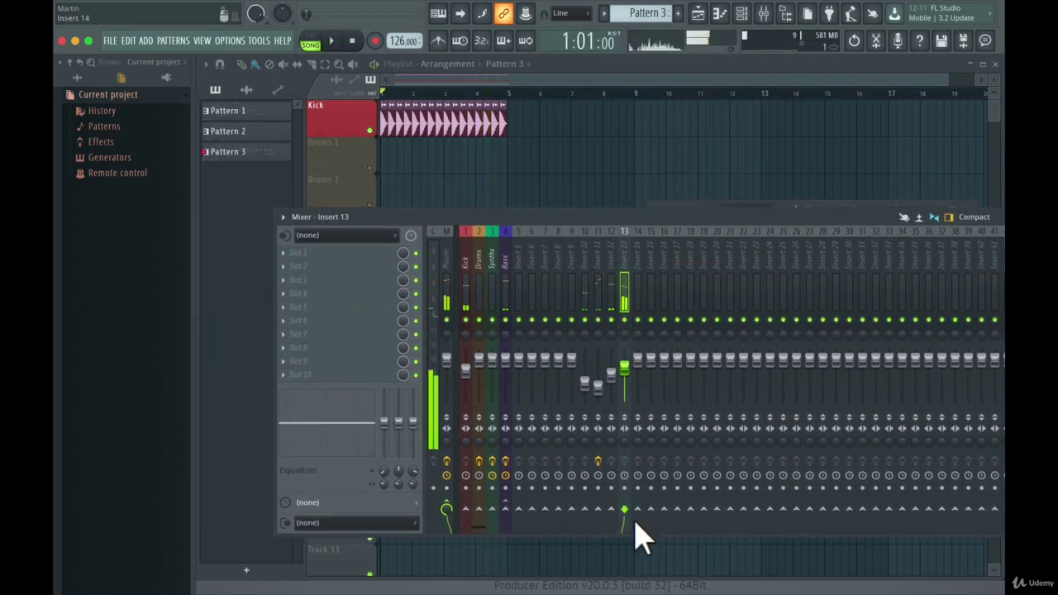
{"action": "left_click", "coordinate": [491, 509]}
{"action": "left_click", "coordinate": [447, 508]}
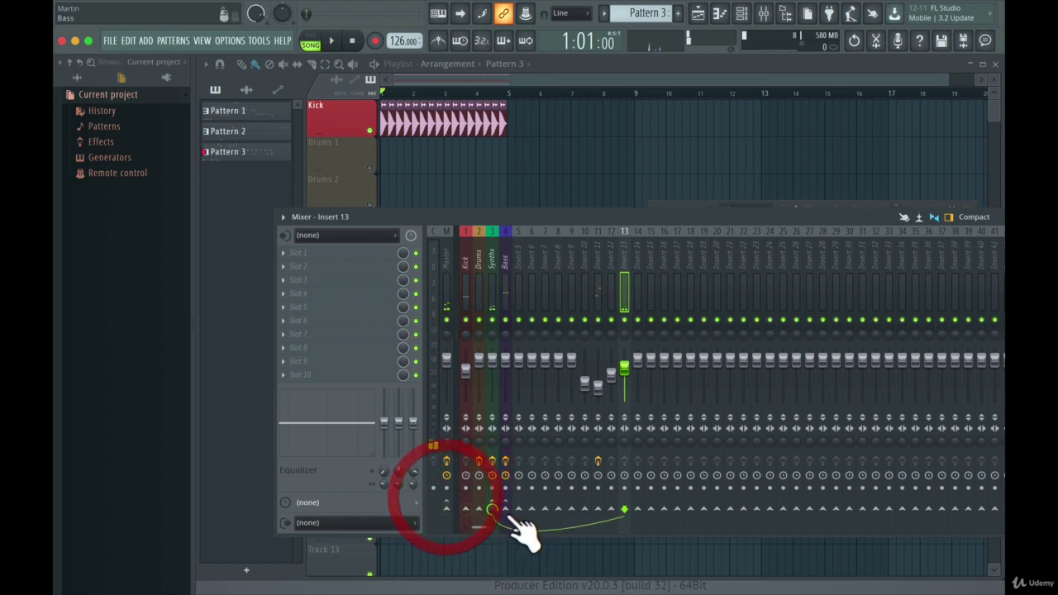
Listen to the mix with the Synths bus selected and load Gross Beat into its effect slot 5
{"action": "left_click", "coordinate": [492, 240]}
{"action": "key", "text": "space"}
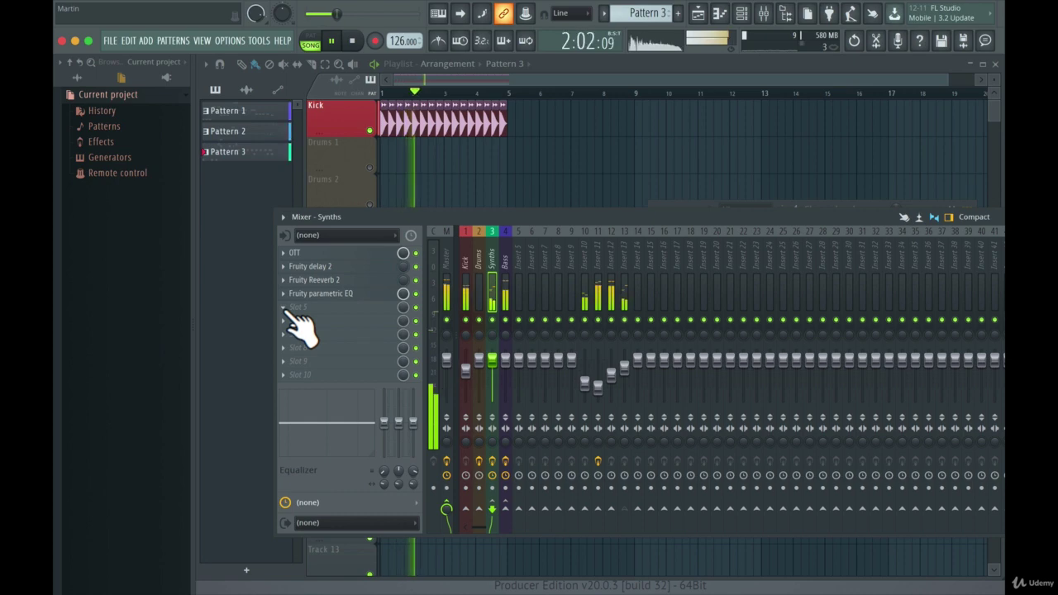
{"action": "key", "text": "space"}
{"action": "left_click", "coordinate": [286, 308]}
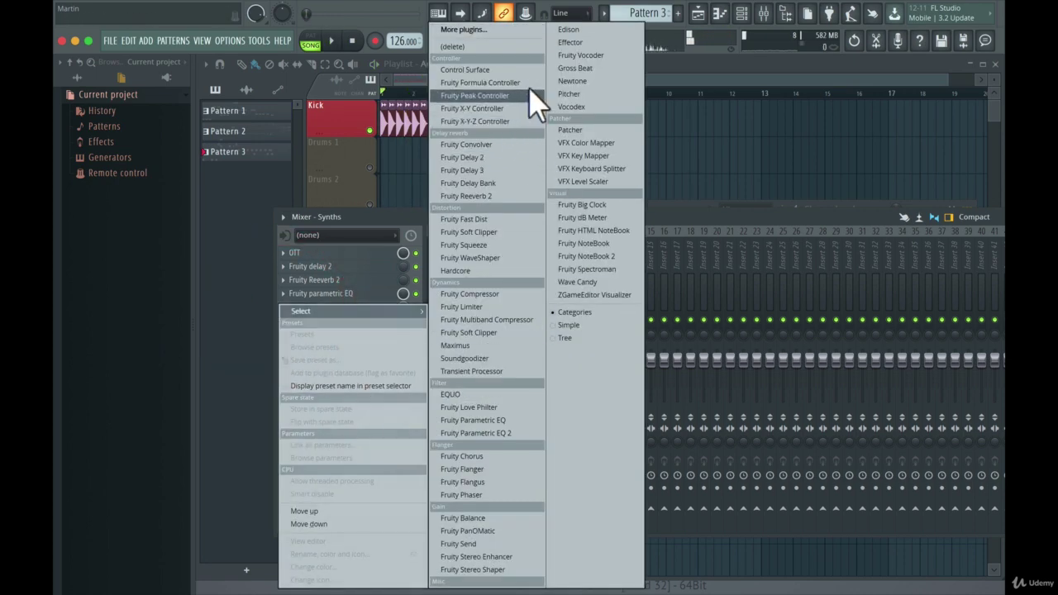
{"action": "left_click", "coordinate": [583, 68]}
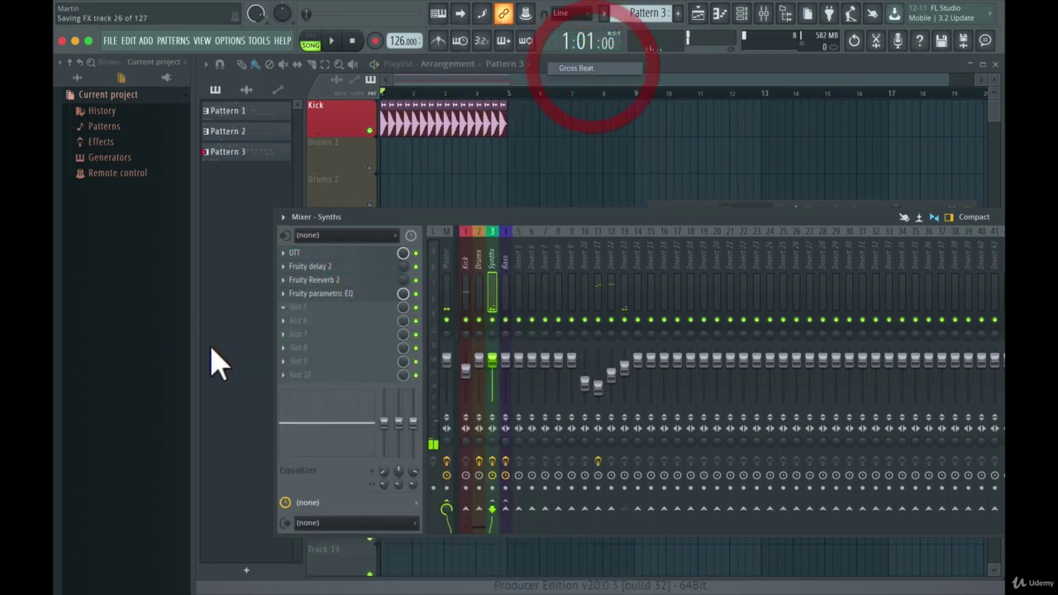
Apply the Sidechain volume envelope in Gross Beat and reset all four curve tensions to straight ramps, deleting the stray point added along the way
{"action": "left_click", "coordinate": [297, 440]}
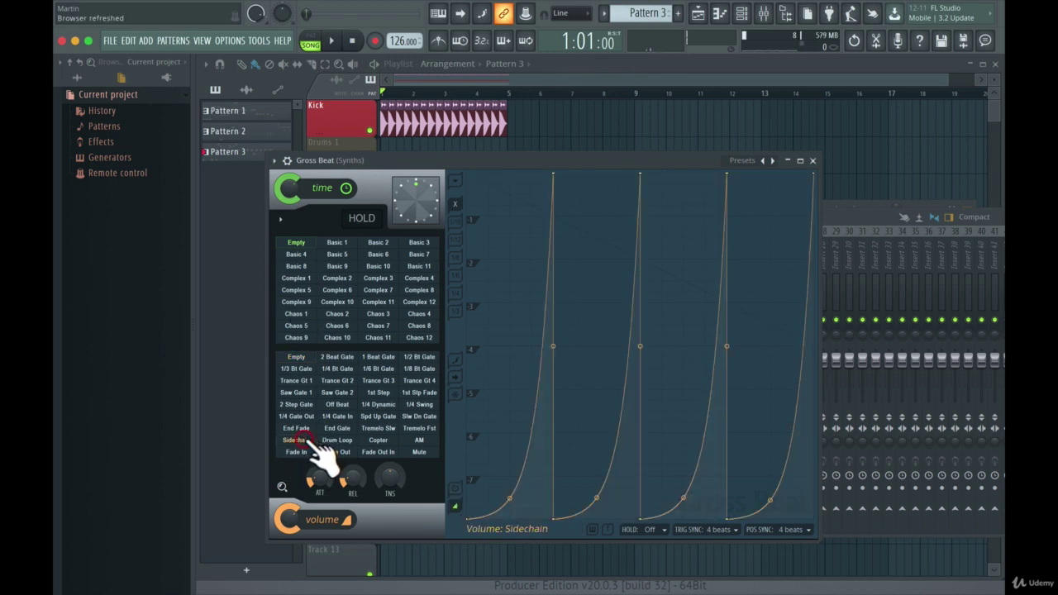
{"action": "left_click_drag", "start_coordinate": [512, 490], "coordinate": [503, 454]}
{"action": "left_click", "coordinate": [610, 402]}
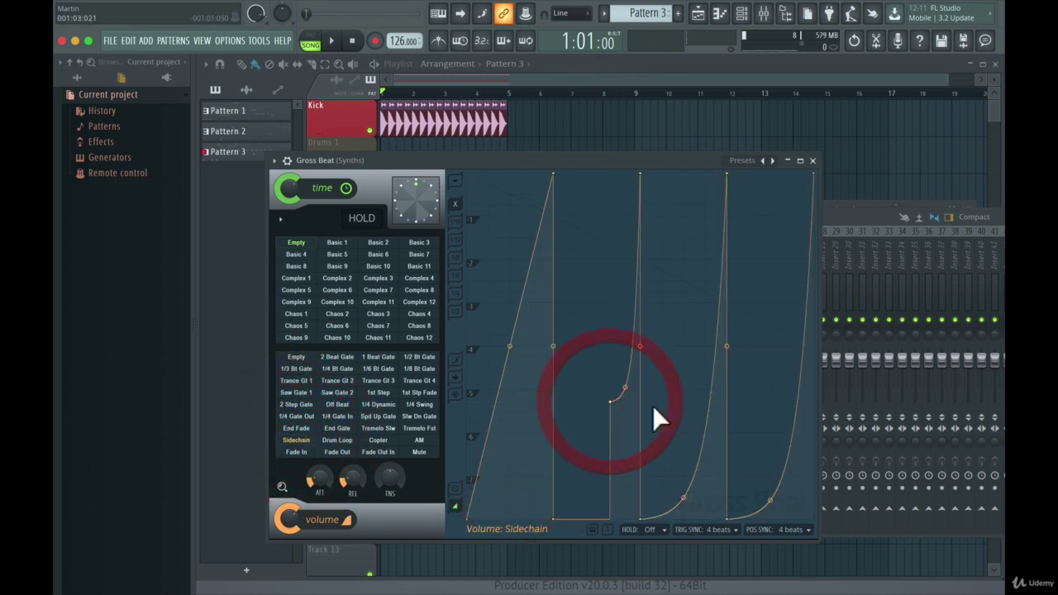
{"action": "right_click", "coordinate": [612, 403]}
{"action": "left_click", "coordinate": [611, 402]}
{"action": "right_click", "coordinate": [625, 388]}
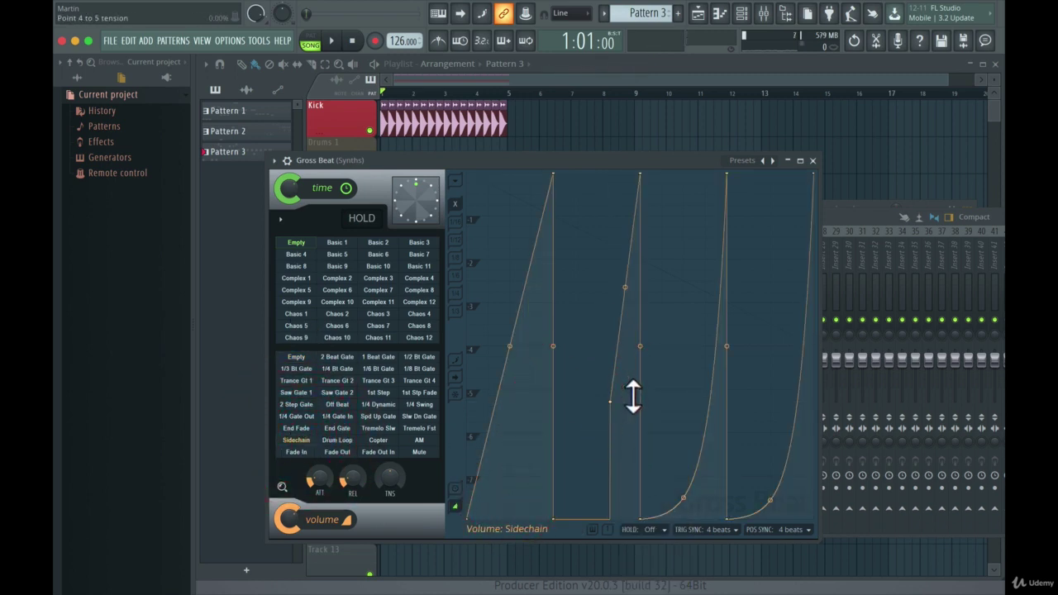
{"action": "right_click", "coordinate": [612, 403]}
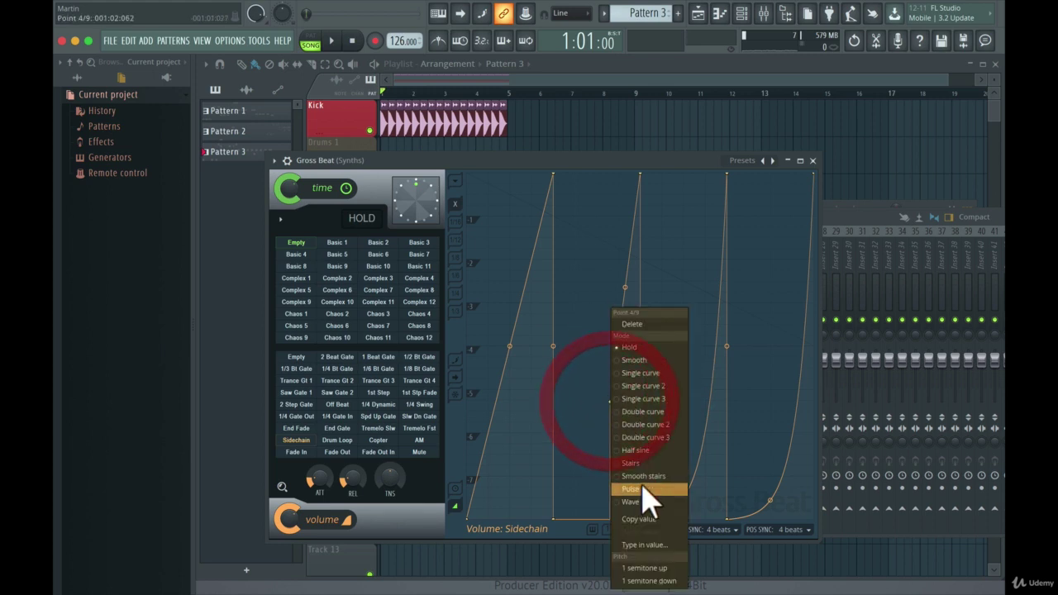
{"action": "left_click", "coordinate": [646, 327]}
{"action": "right_click", "coordinate": [683, 497]}
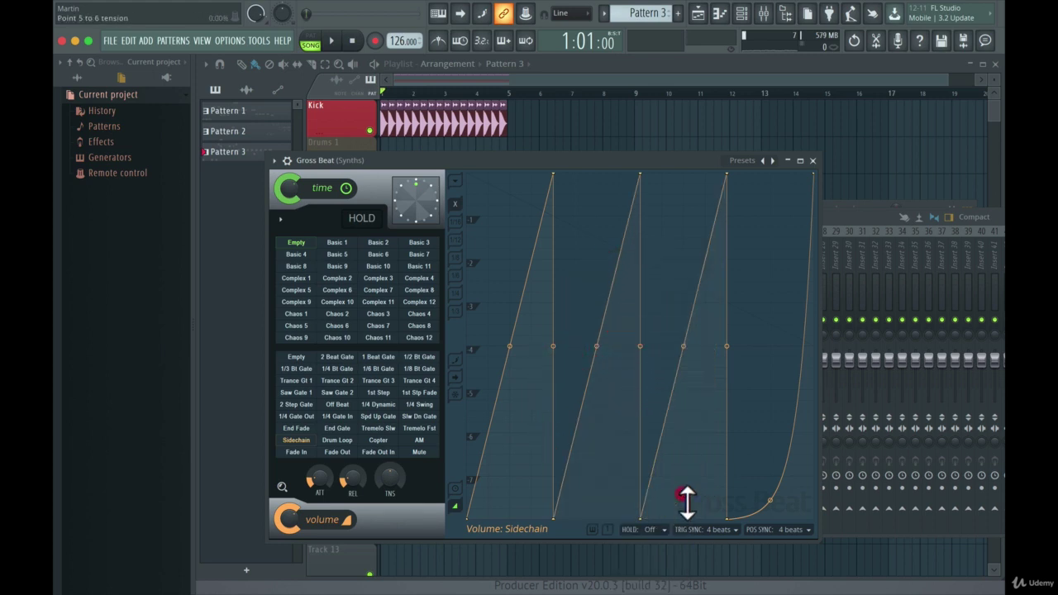
{"action": "right_click", "coordinate": [776, 510]}
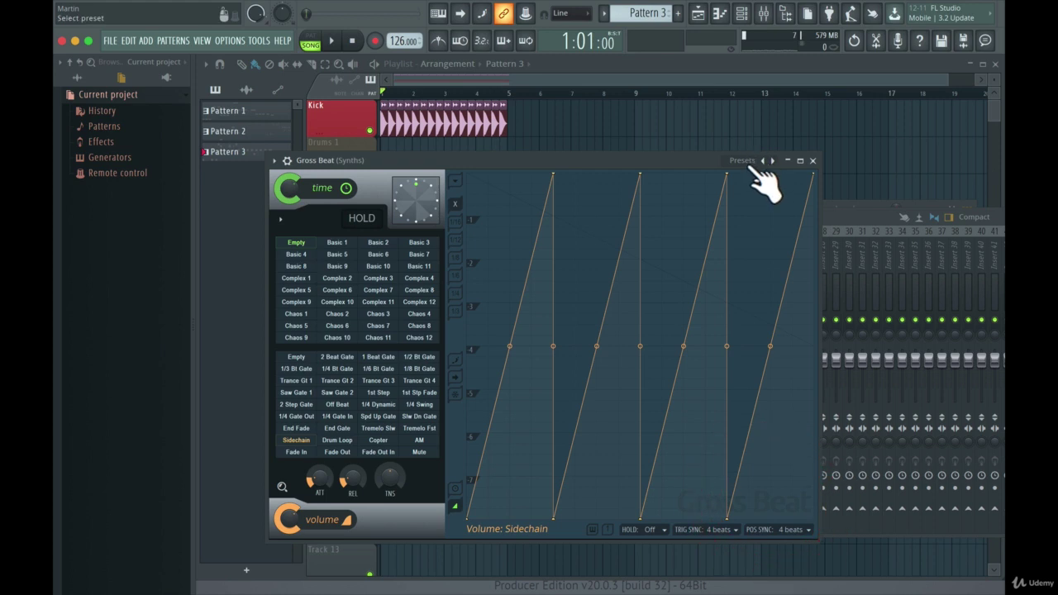
Save the current Gross Beat settings as a preset named "Sidechain" in the Gross Beat presets folder
{"action": "left_click", "coordinate": [275, 161]}
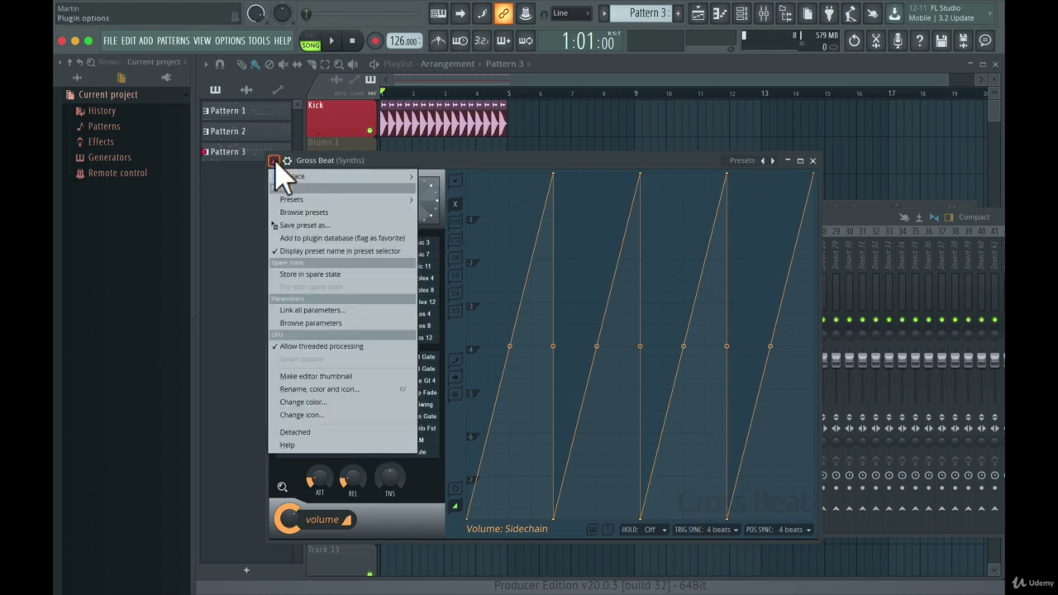
{"action": "left_click", "coordinate": [303, 224]}
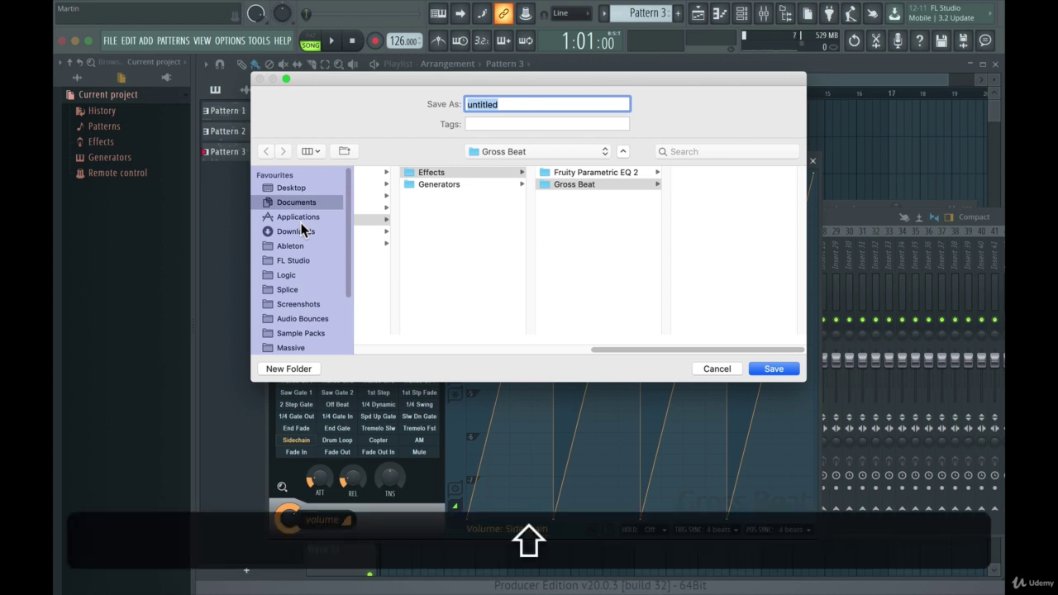
{"action": "type", "text": "Sidecga"}
{"action": "key", "text": "BackSpace"}
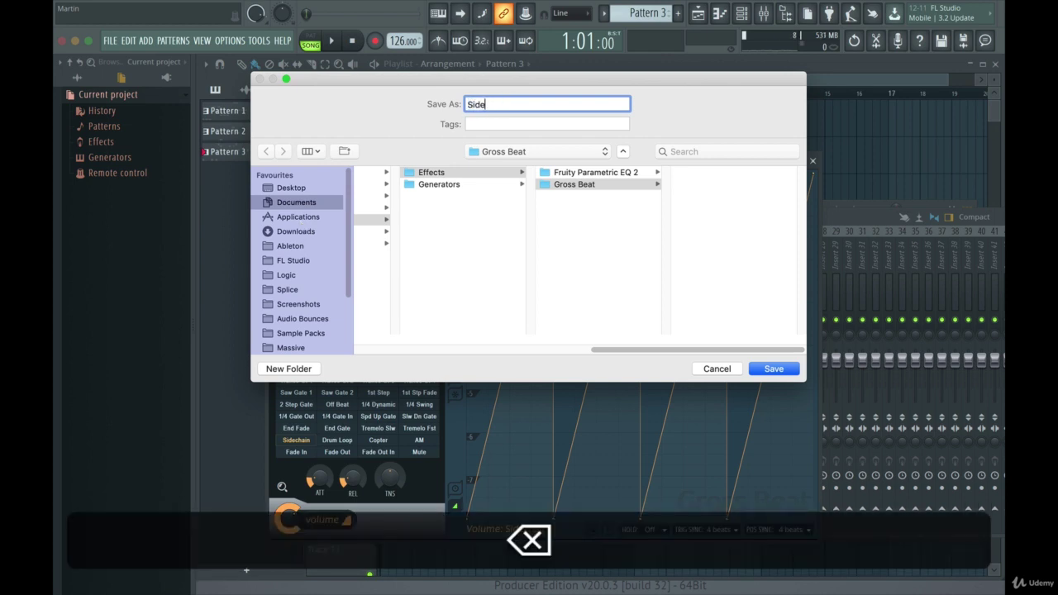
{"action": "type", "text": "chain"}
{"action": "key", "text": "Return"}
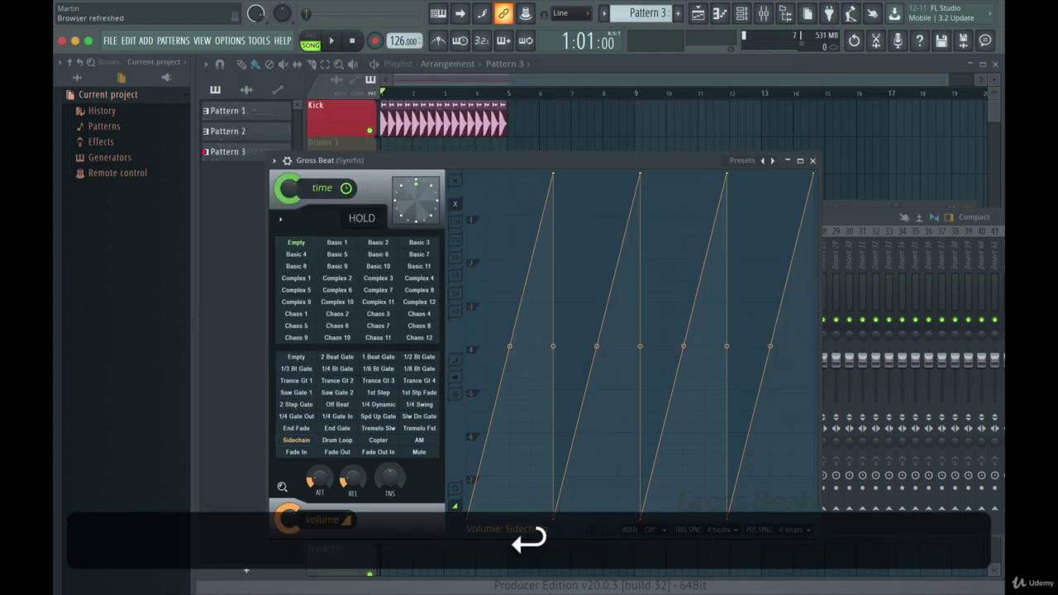
Close the Gross Beat window and delete Gross Beat from effect slot 5 of the Synths bus
{"action": "left_click", "coordinate": [812, 161]}
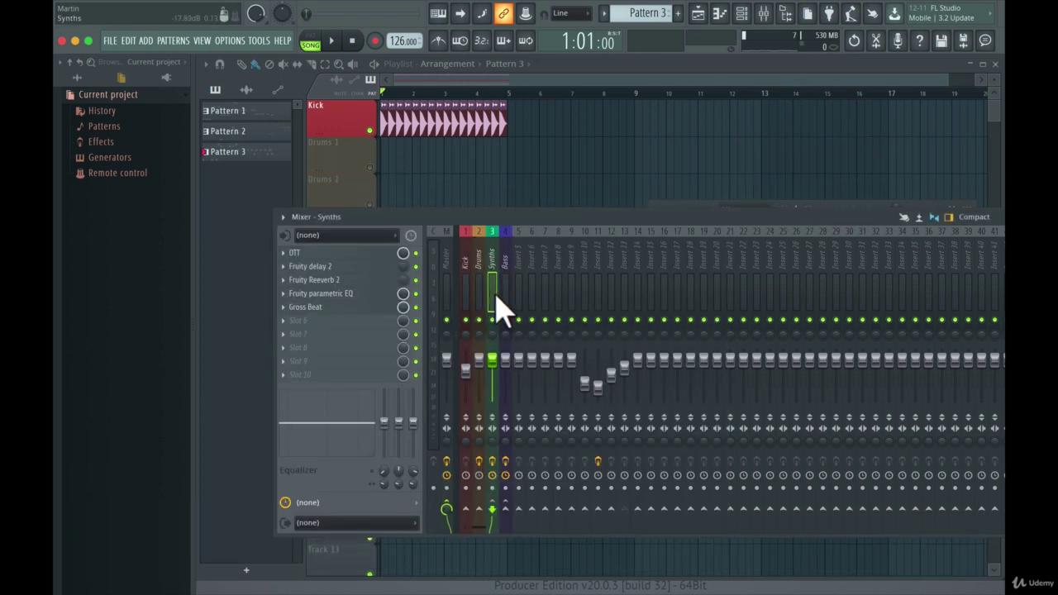
{"action": "left_click", "coordinate": [296, 310]}
{"action": "left_click", "coordinate": [813, 162]}
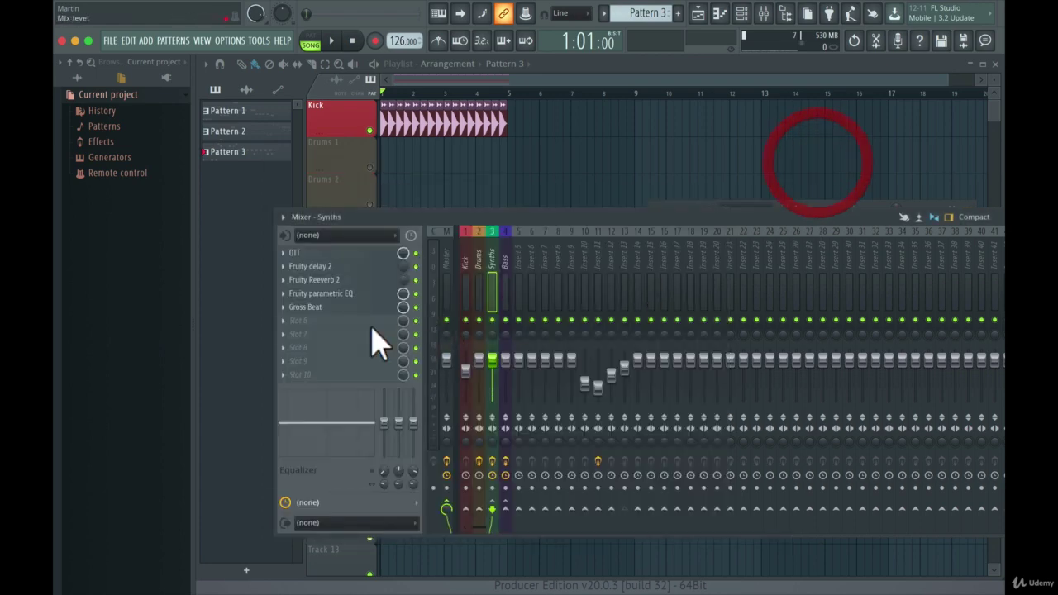
{"action": "right_click", "coordinate": [299, 319]}
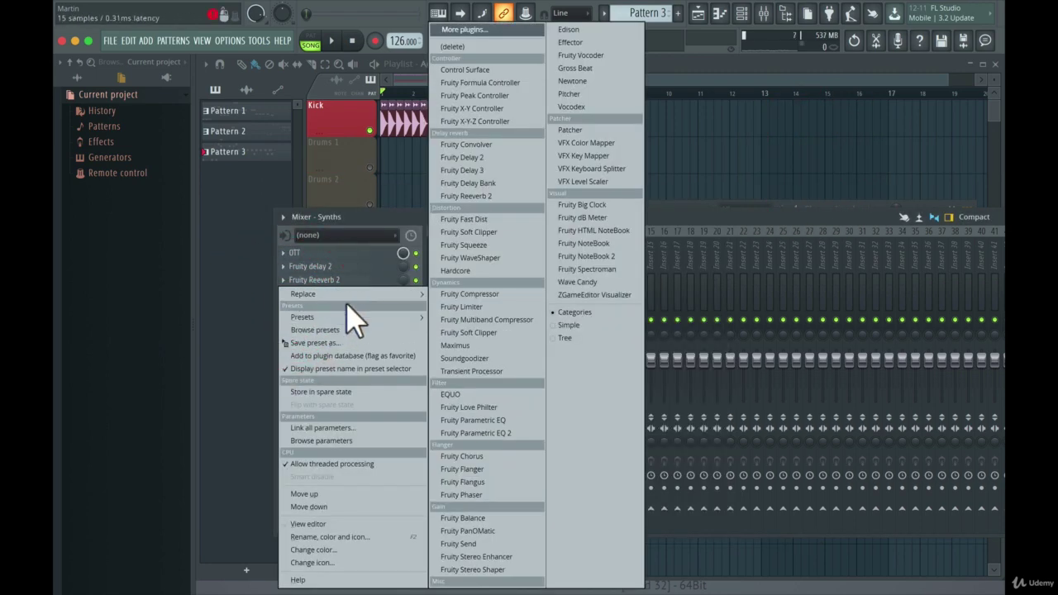
{"action": "left_click", "coordinate": [496, 51]}
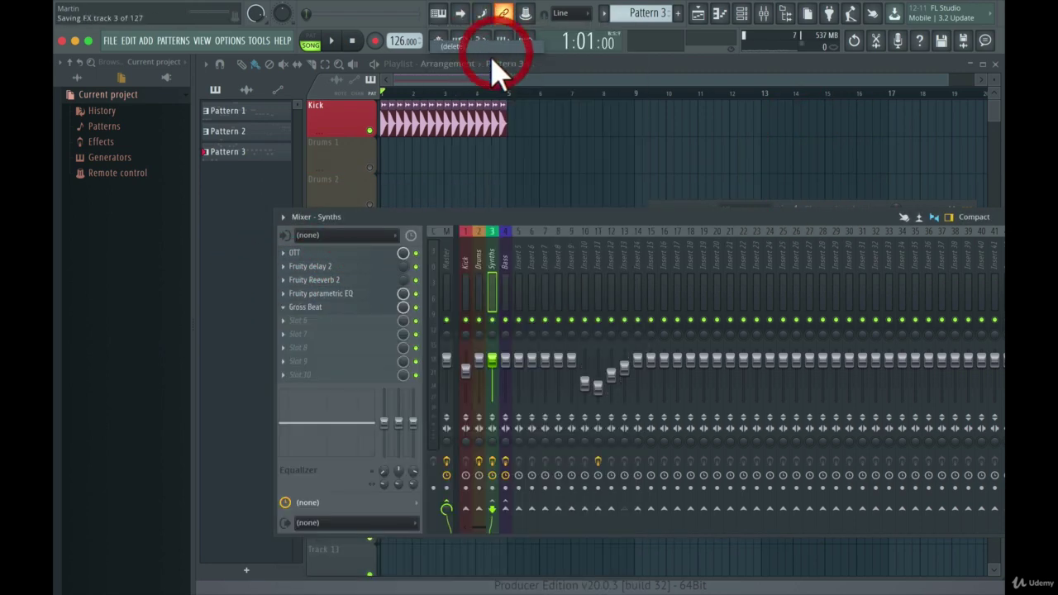
Load Gross Beat into slot 5 of the Synths bus and apply the saved Sidechain preset while playing the song
{"action": "right_click", "coordinate": [285, 307]}
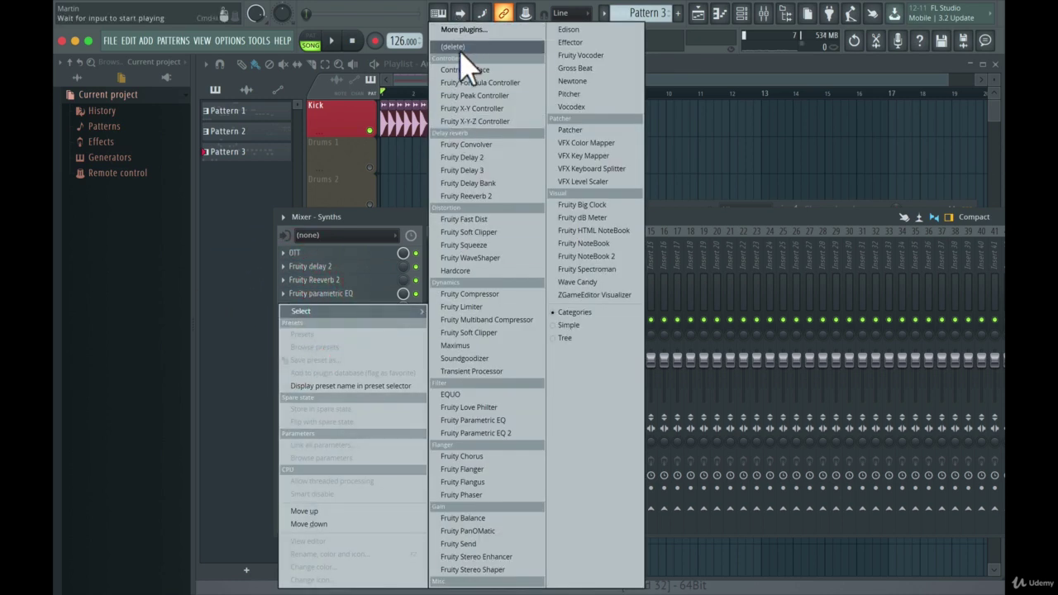
{"action": "left_click", "coordinate": [579, 68]}
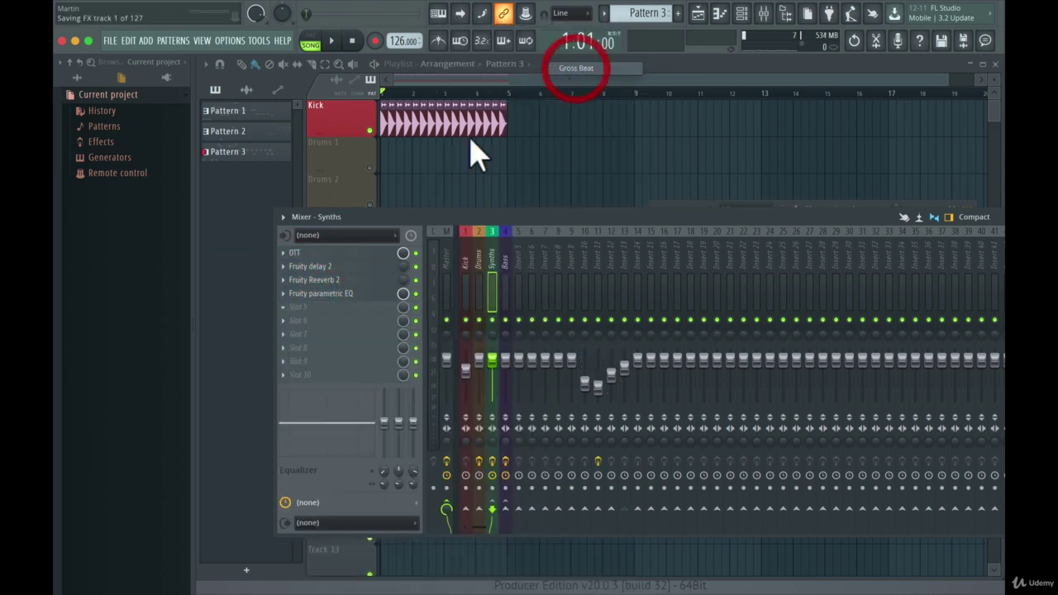
{"action": "left_click", "coordinate": [742, 161]}
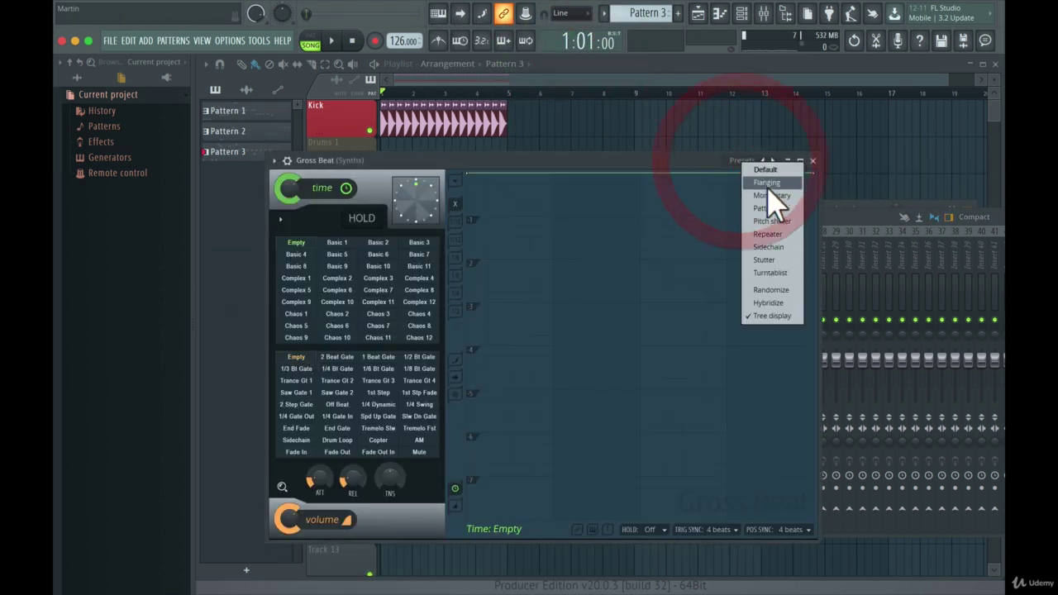
{"action": "left_click", "coordinate": [779, 247]}
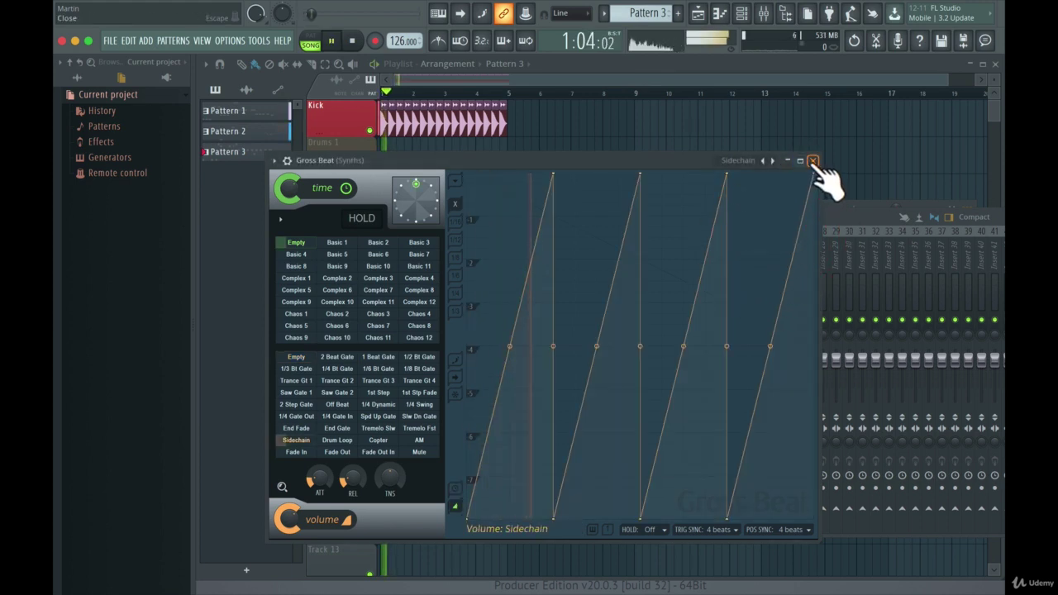
{"action": "left_click", "coordinate": [808, 162]}
Reopen Gross Beat on the Synths bus and adjust its volume mix to about 35% while listening to the arrangement
{"action": "left_click_drag", "start_coordinate": [560, 229], "coordinate": [775, 159]}
{"action": "left_click_drag", "start_coordinate": [701, 168], "coordinate": [453, 285]}
{"action": "key", "text": "space"}
{"action": "left_click", "coordinate": [283, 374]}
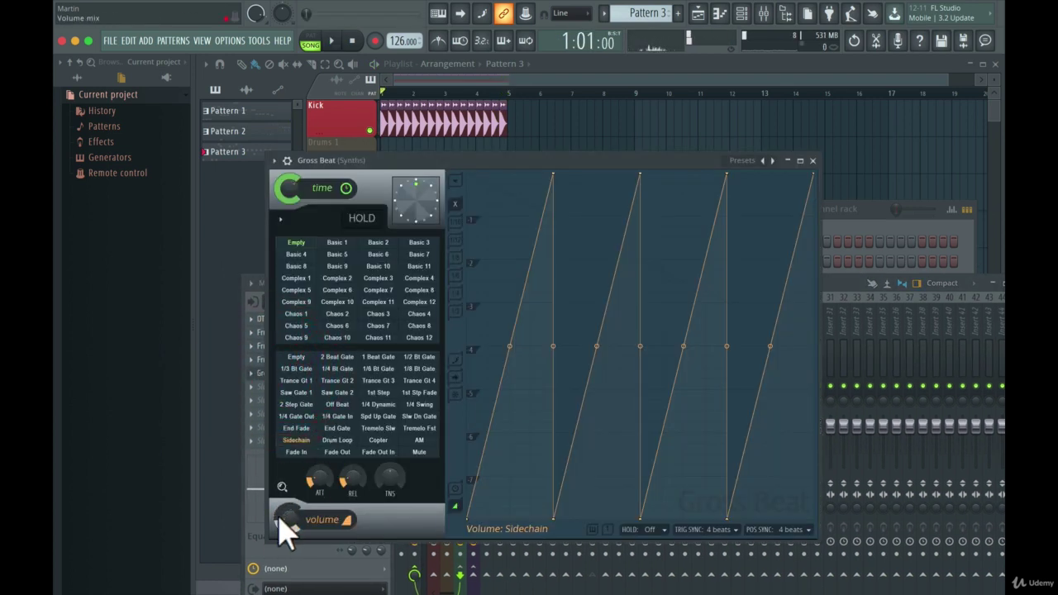
{"action": "key", "text": "space"}
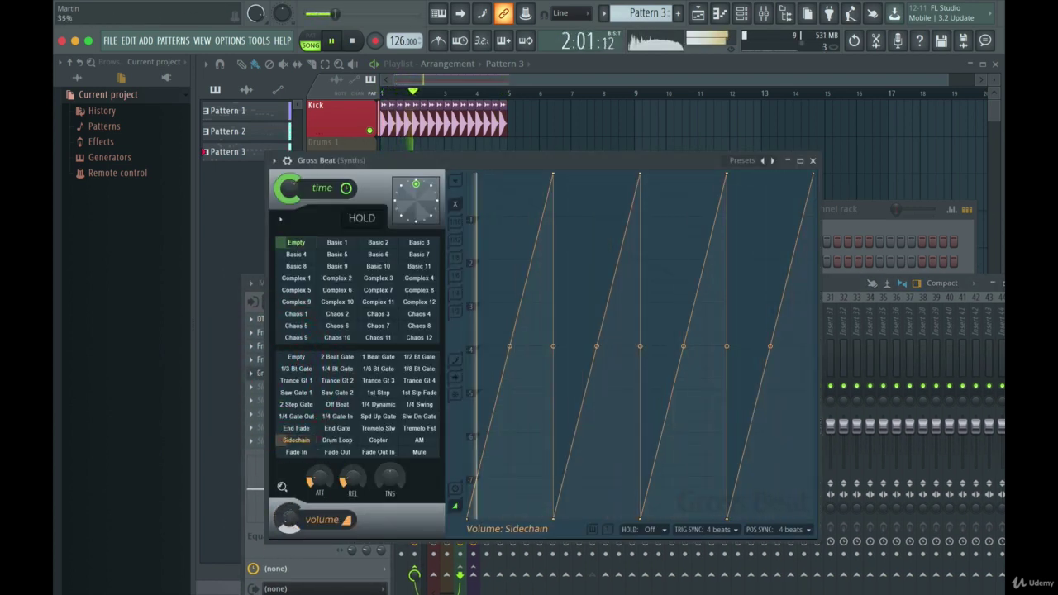
{"action": "left_click", "coordinate": [812, 161]}
Set the fader of mixer insert 13 to about -1.9 dB during playback, then stop the song
{"action": "left_click_drag", "start_coordinate": [778, 281], "coordinate": [810, 179]}
{"action": "left_click", "coordinate": [624, 333]}
{"action": "left_click_drag", "start_coordinate": [624, 333], "coordinate": [624, 328]}
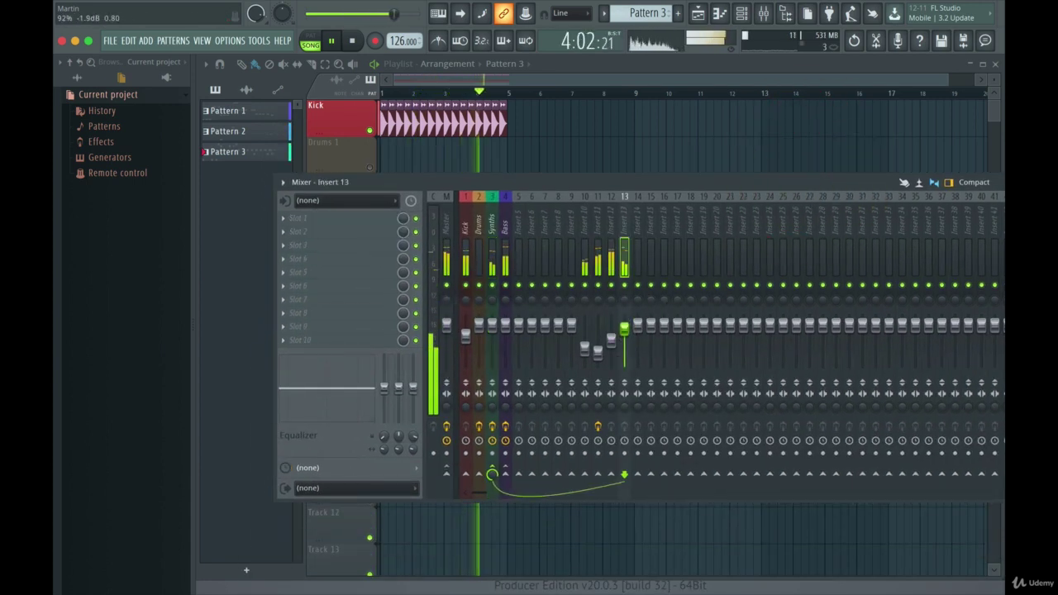
{"action": "key", "text": "space"}
Move the mixer aside, switch to Spotify and play the track "In My Mind" as a reference
{"action": "left_click_drag", "start_coordinate": [628, 180], "coordinate": [998, 250]}
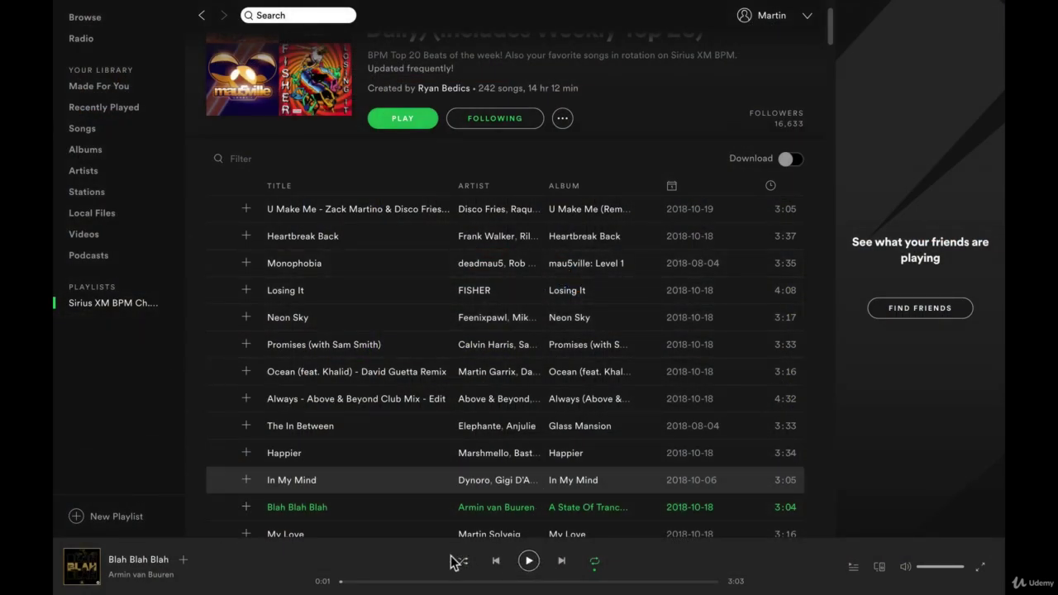
{"action": "double_click", "coordinate": [385, 484]}
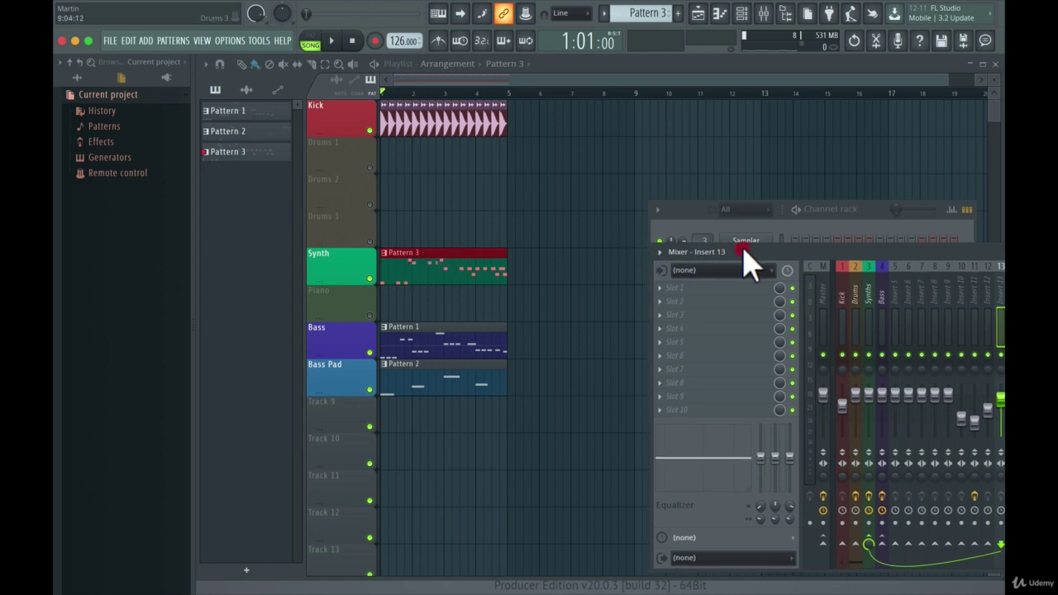
Return to FL Studio, close the mixer, and view the Bass Pad and Pluck 3 synths from the channel rack
{"action": "left_click_drag", "start_coordinate": [744, 250], "coordinate": [294, 318]}
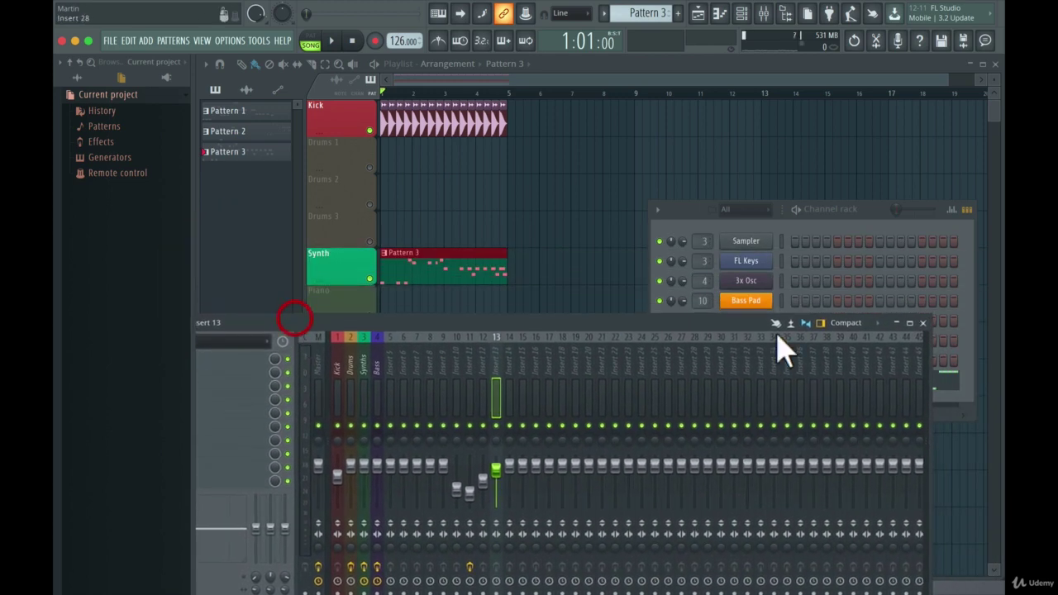
{"action": "left_click", "coordinate": [918, 321]}
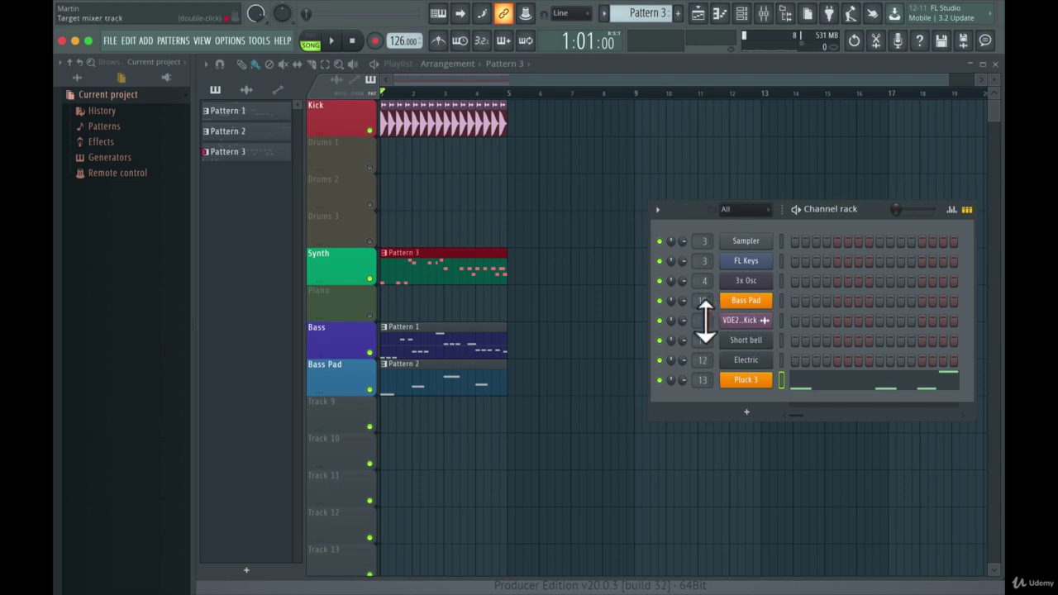
{"action": "left_click", "coordinate": [746, 300]}
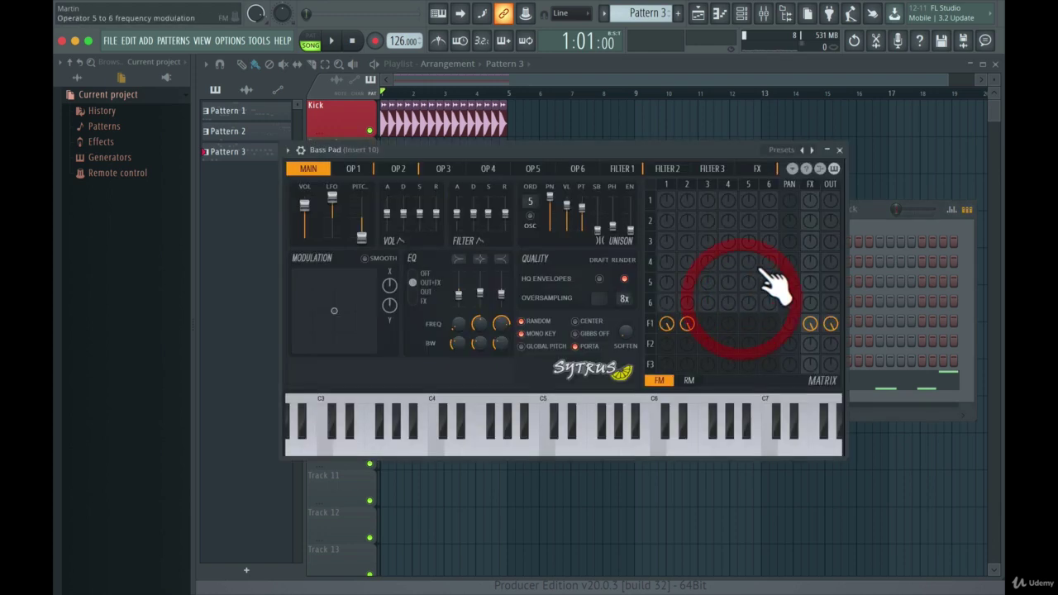
{"action": "left_click", "coordinate": [859, 167]}
{"action": "left_click", "coordinate": [752, 380]}
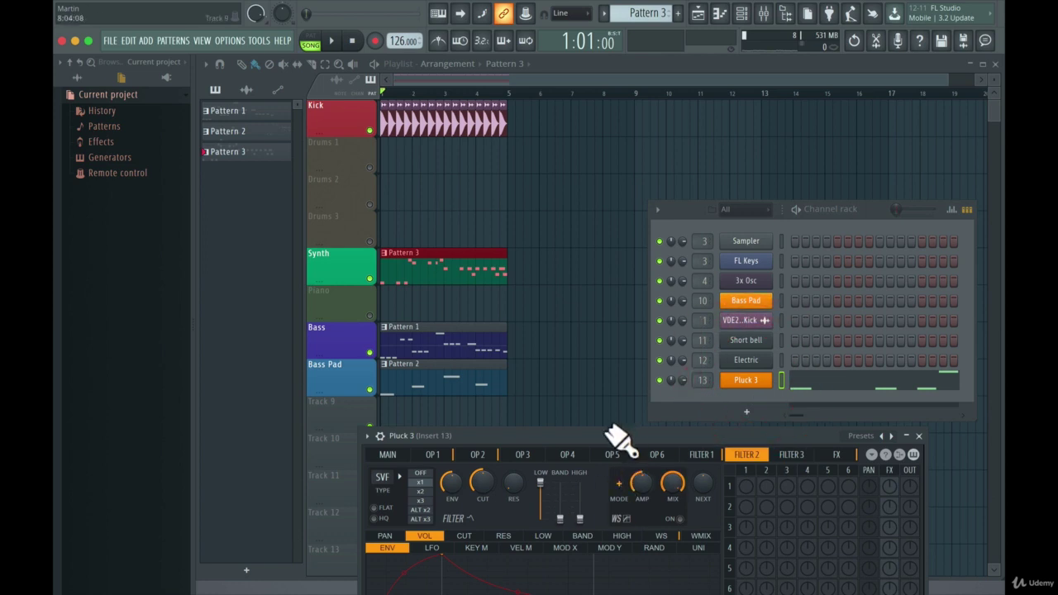
{"action": "left_click_drag", "start_coordinate": [620, 437], "coordinate": [727, 212]}
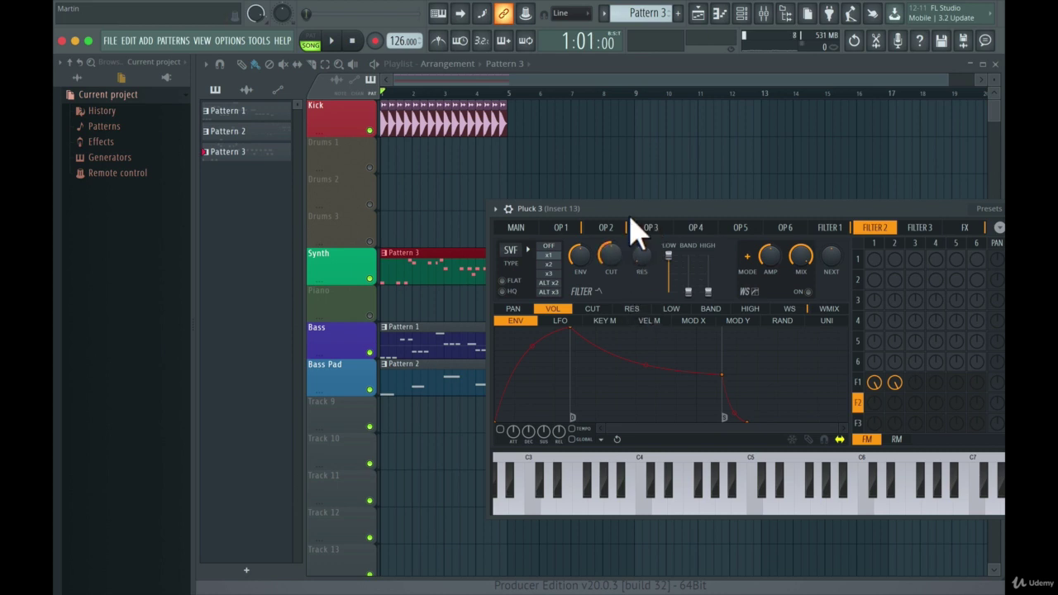
{"action": "left_click_drag", "start_coordinate": [631, 206], "coordinate": [661, 219]}
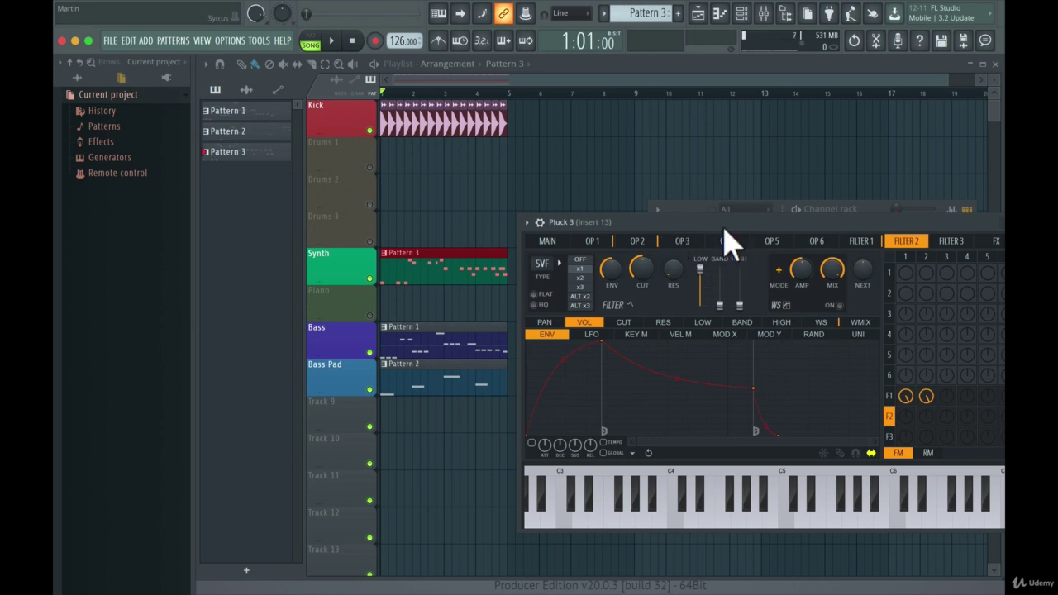
{"action": "left_click_drag", "start_coordinate": [731, 222], "coordinate": [729, 236]}
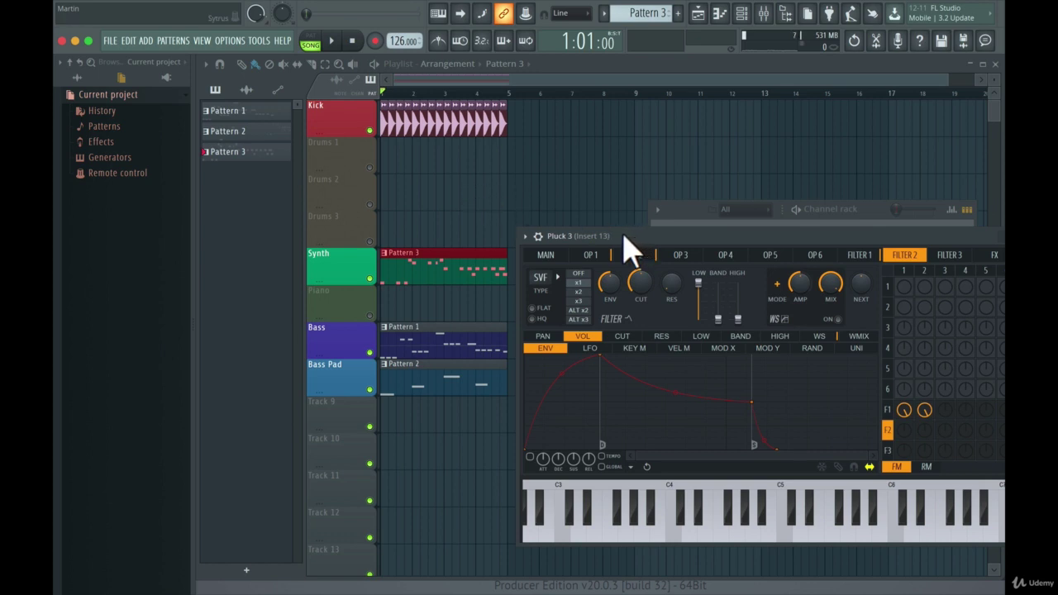
{"action": "left_click_drag", "start_coordinate": [623, 236], "coordinate": [617, 235]}
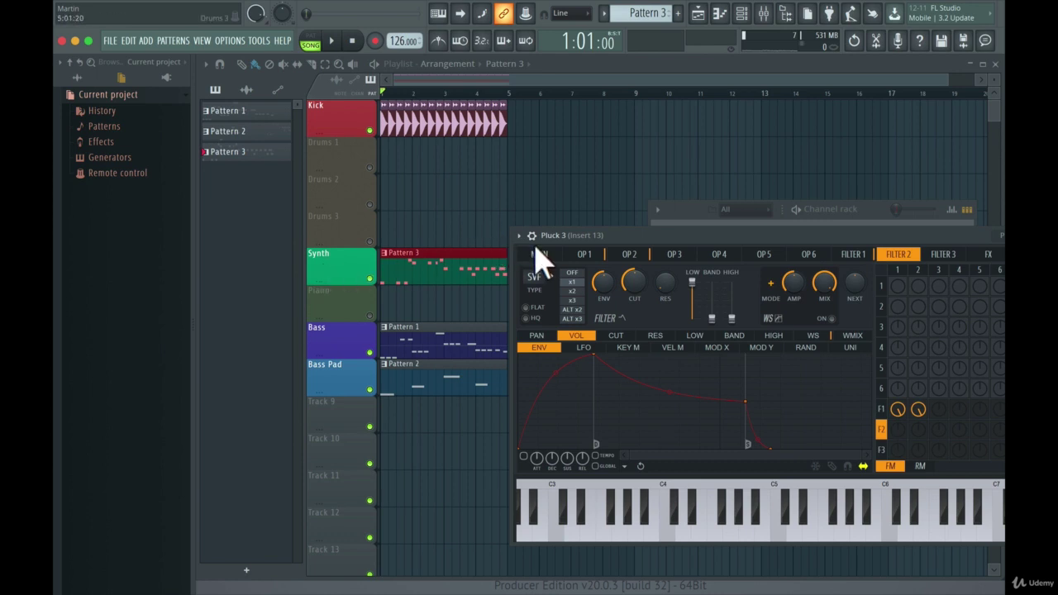
{"action": "left_click_drag", "start_coordinate": [650, 240], "coordinate": [469, 334]}
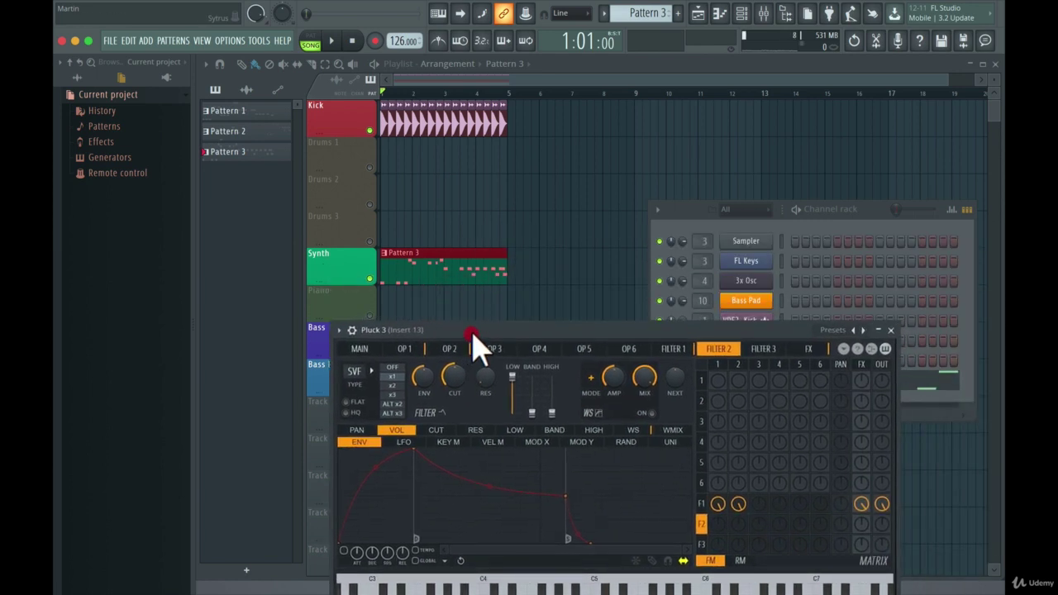
Bring the channel rack to the front and reopen the mixer at insert 13
{"action": "left_click", "coordinate": [695, 213]}
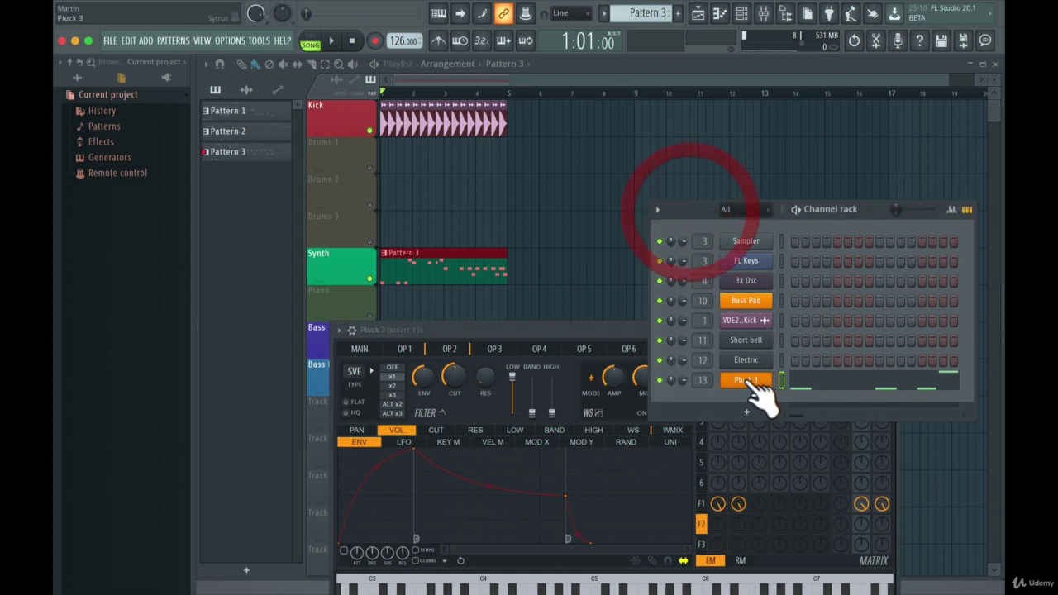
{"action": "left_click", "coordinate": [764, 15]}
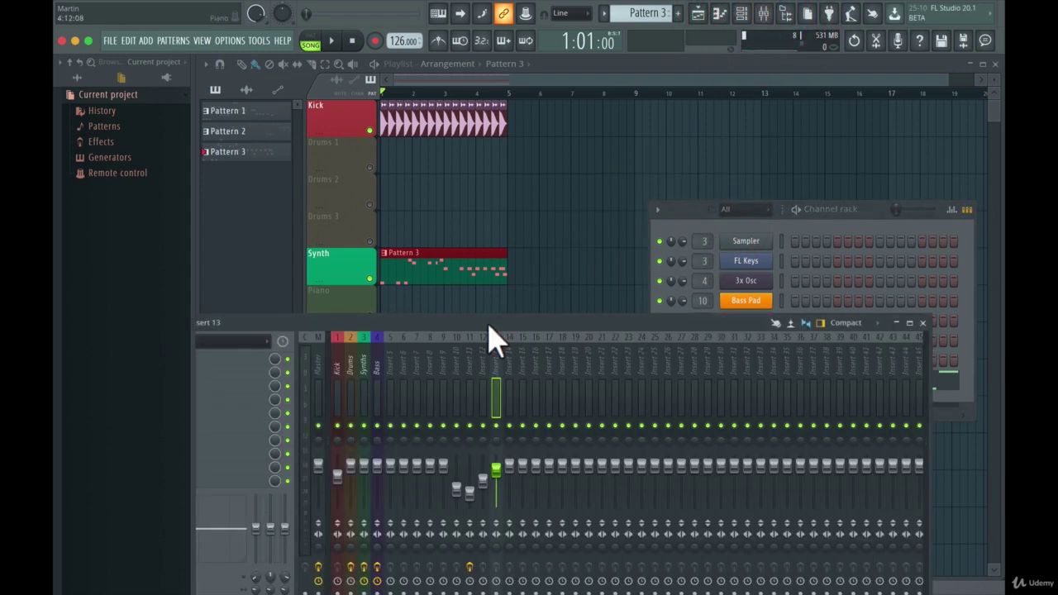
{"action": "left_click", "coordinate": [620, 257]}
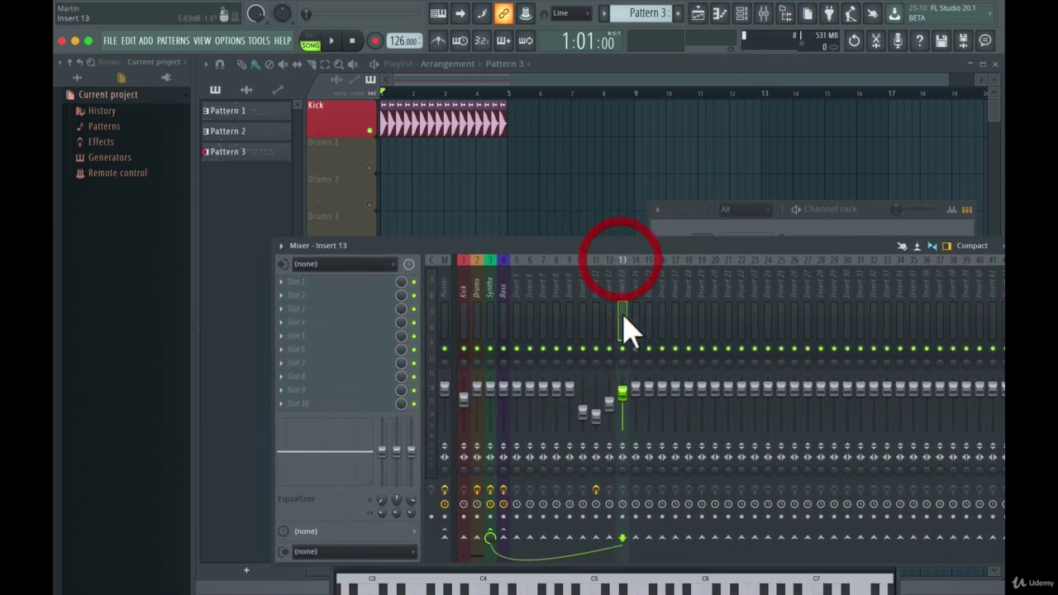
Load Fruity Squeeze in slot 1 of insert 13 and raise its Squarize amount while the song plays
{"action": "left_click", "coordinate": [283, 284]}
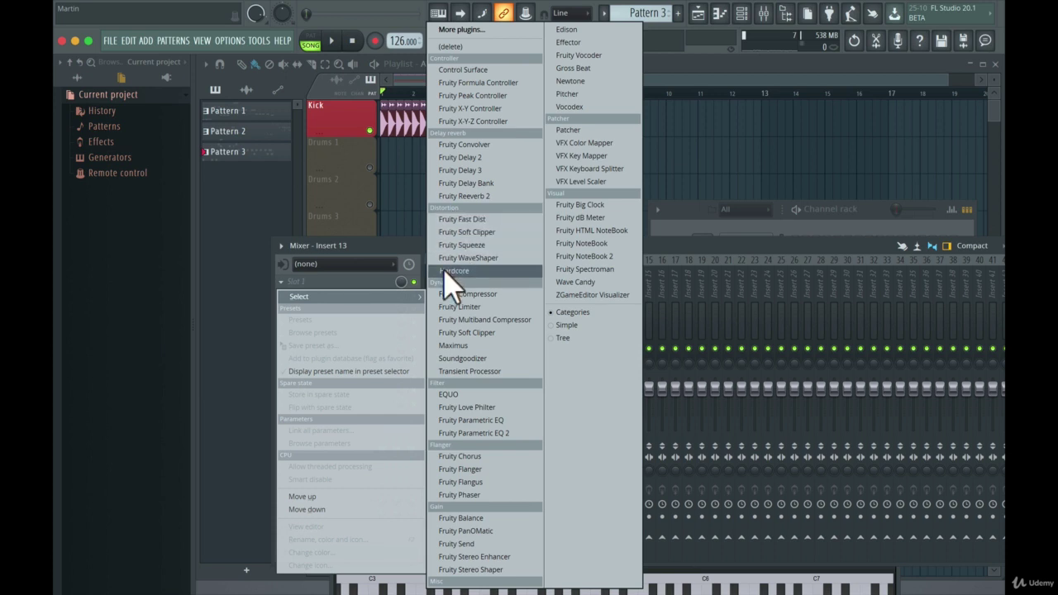
{"action": "left_click", "coordinate": [477, 246]}
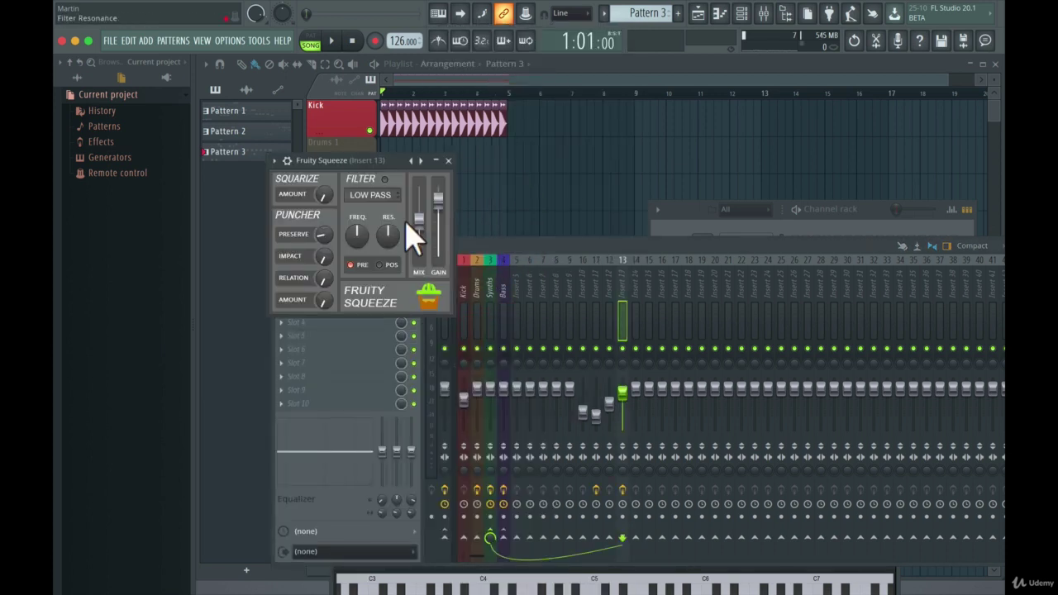
{"action": "key", "text": "space"}
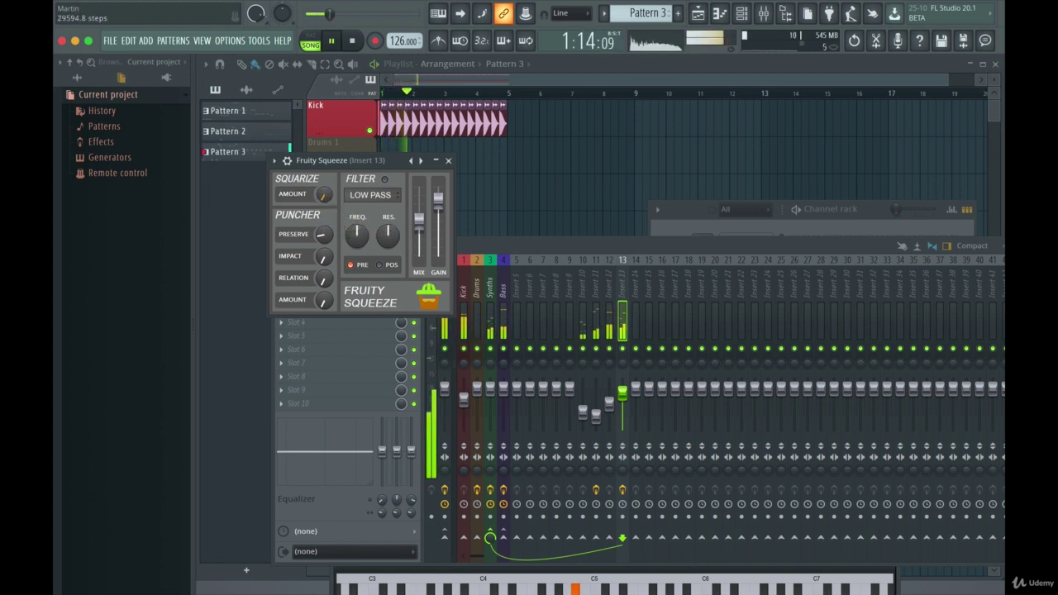
{"action": "mouse_move", "coordinate": [324, 195]}
{"action": "left_mouse_down"}
{"action": "mouse_move", "coordinate": [324, 169]}
{"action": "mouse_move", "coordinate": [324, 194]}
{"action": "left_mouse_up"}
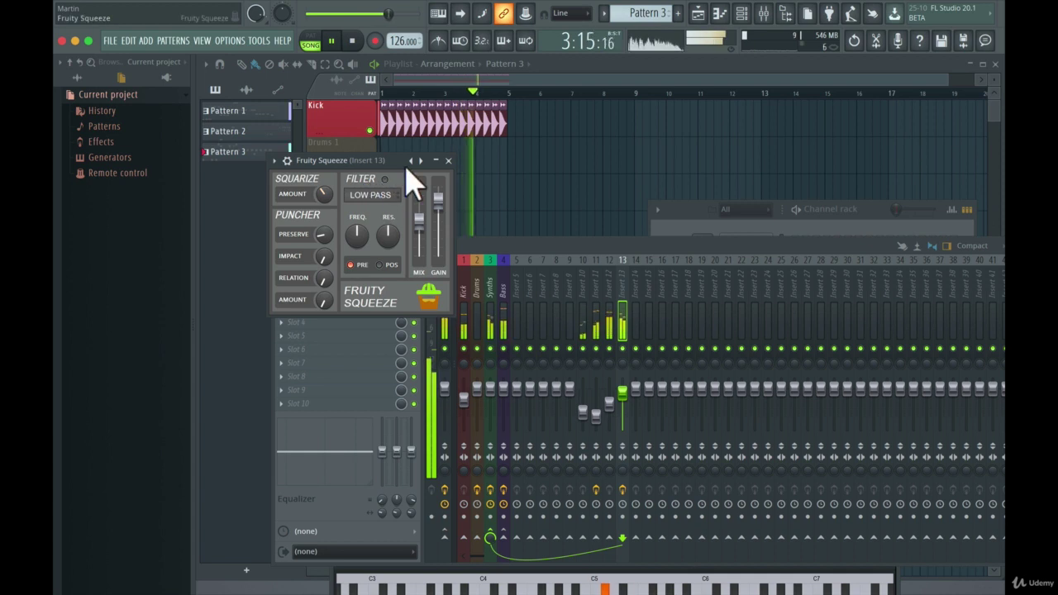
Audition the Fruity Squeeze presets up to Punch during playback, then stop the song and close the plugin
{"action": "left_click", "coordinate": [421, 160]}
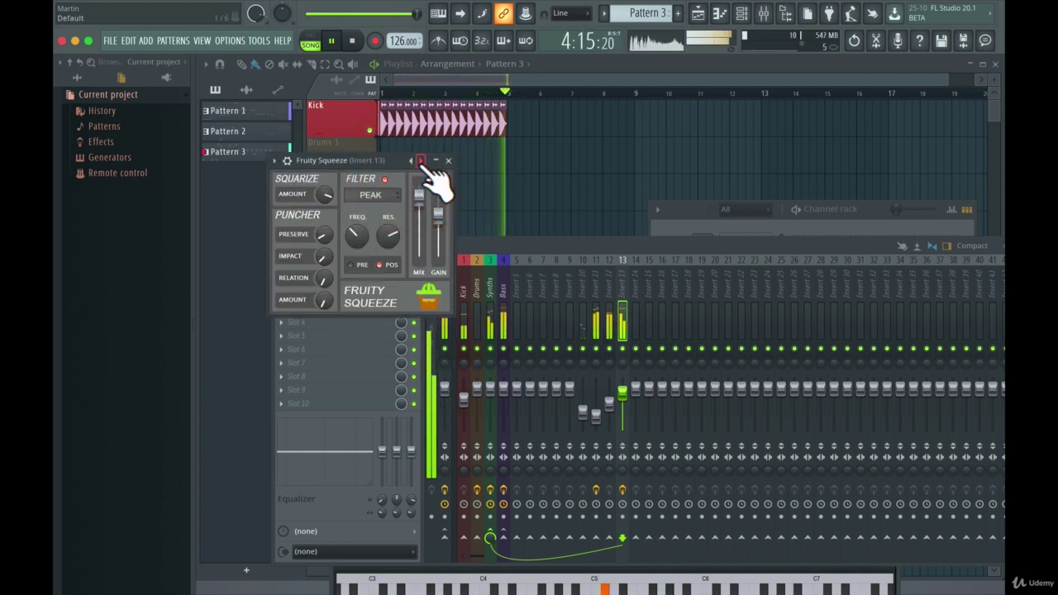
{"action": "left_click", "coordinate": [421, 160]}
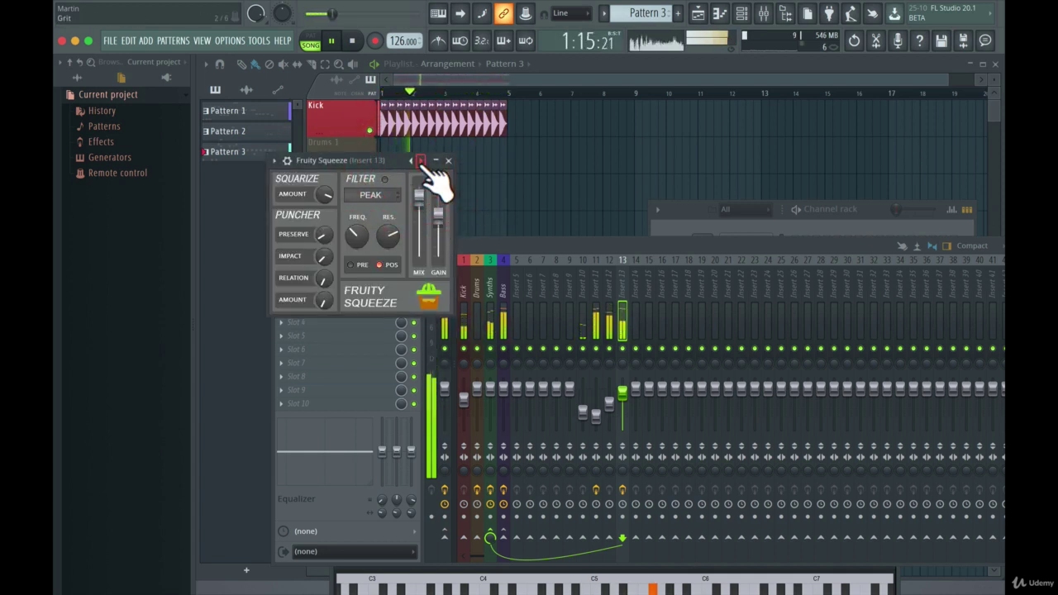
{"action": "left_click", "coordinate": [421, 160]}
{"action": "left_click", "coordinate": [421, 160]}
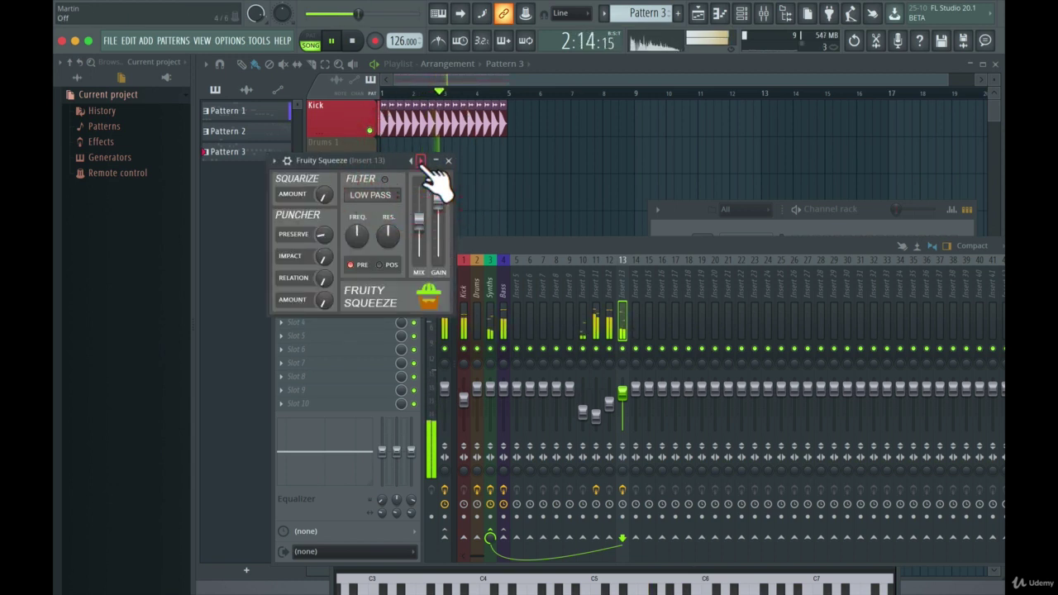
{"action": "left_click", "coordinate": [421, 161]}
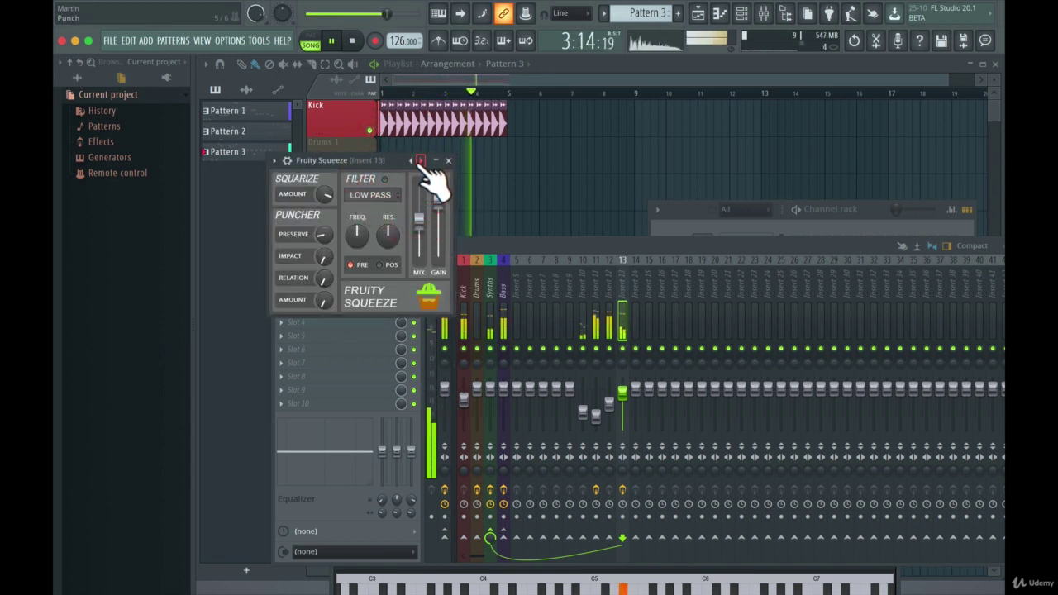
{"action": "key", "text": "space"}
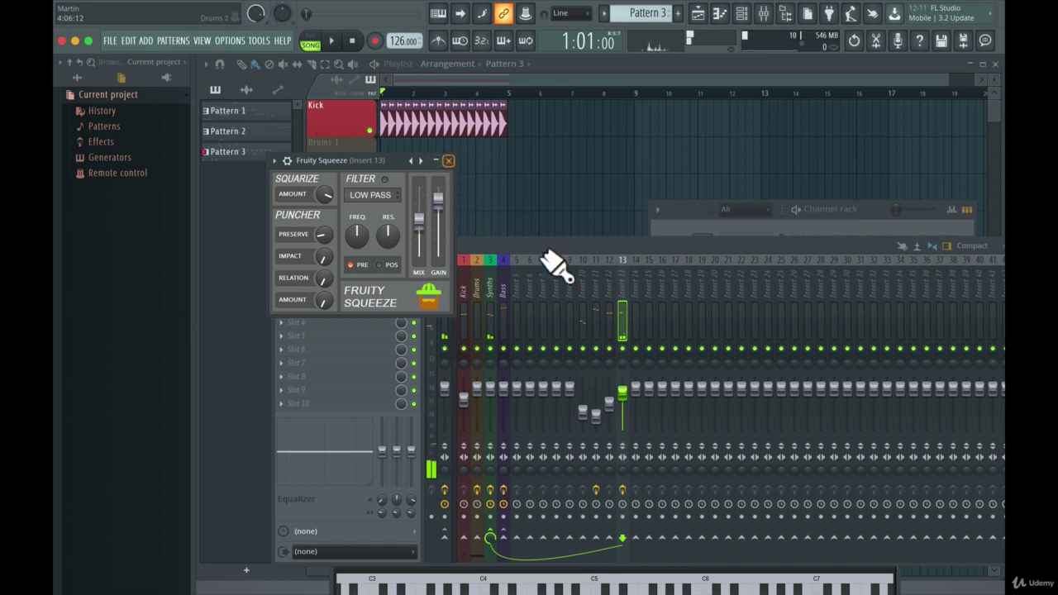
{"action": "left_click", "coordinate": [448, 161]}
Replace Fruity Squeeze with Fruity Fast Dist on insert 13, audition its presets during playback ending on Default, then close it and stop
{"action": "left_click", "coordinate": [282, 281]}
{"action": "mouse_move", "coordinate": [296, 295]}
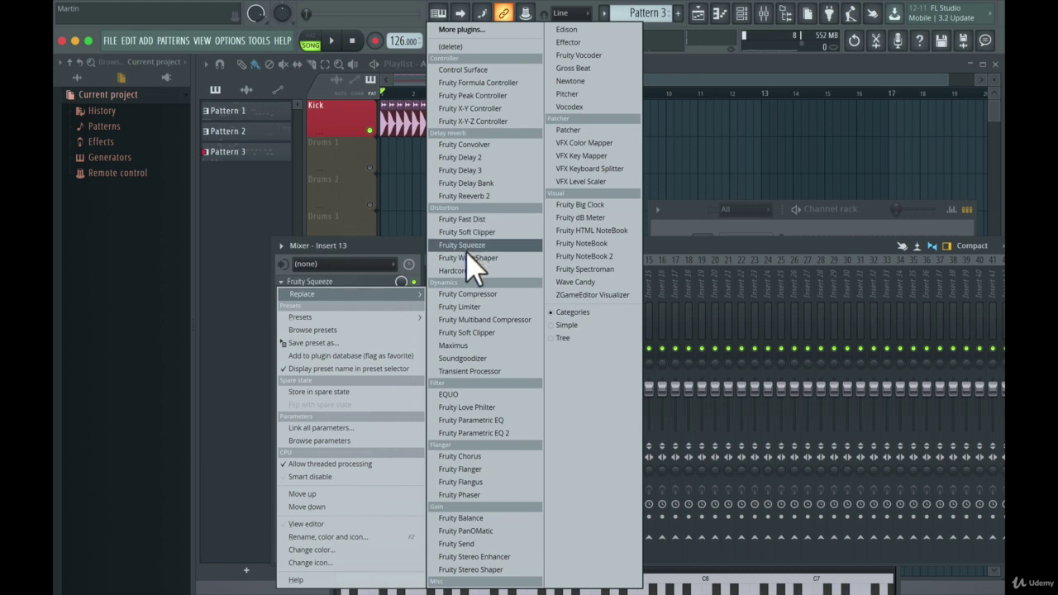
{"action": "left_click_drag", "start_coordinate": [493, 218], "coordinate": [496, 219]}
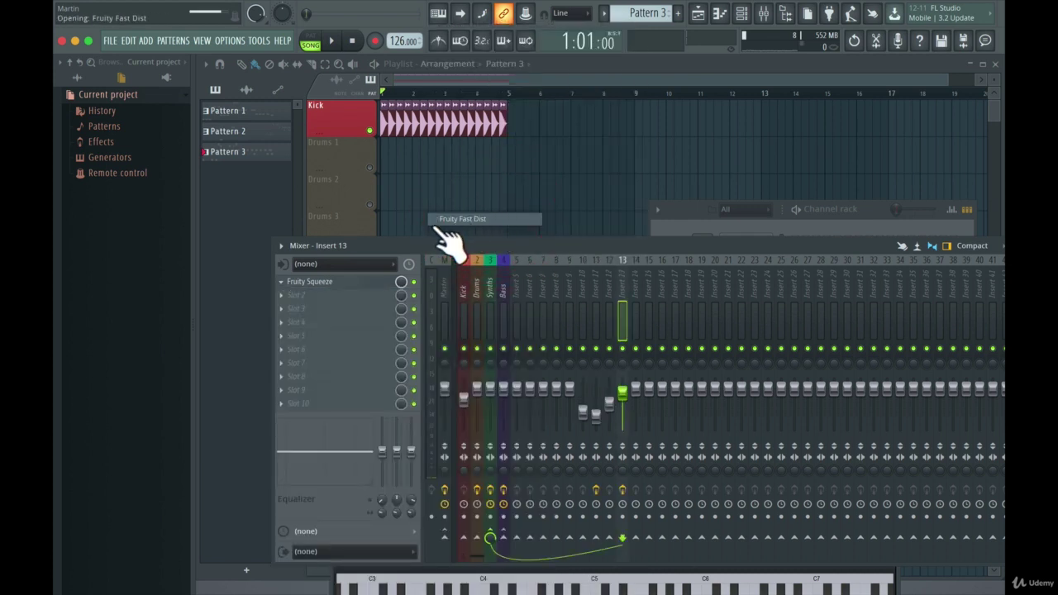
{"action": "key", "text": "space"}
{"action": "left_click", "coordinate": [488, 160]}
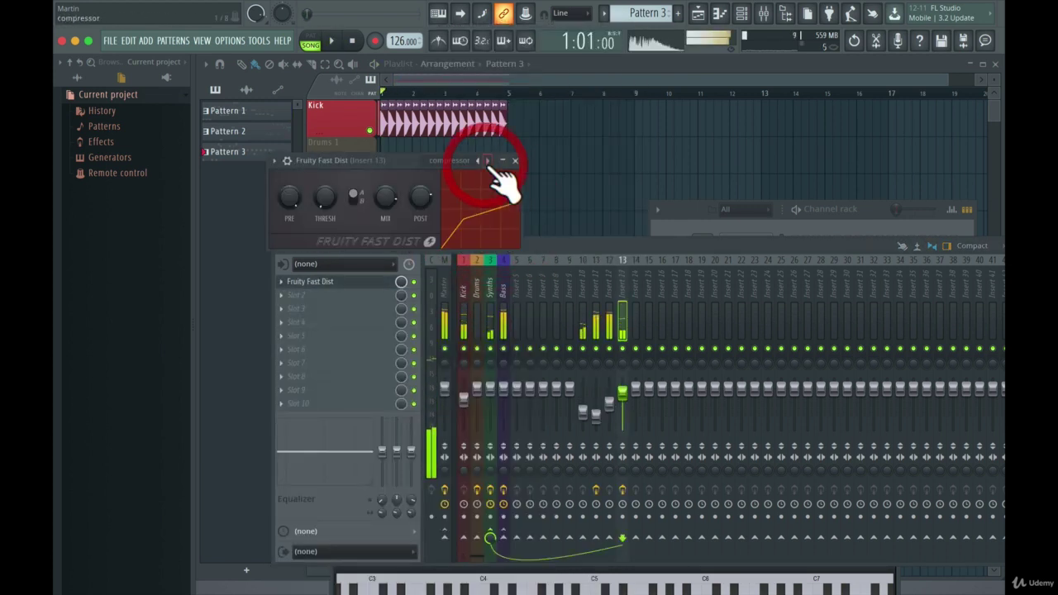
{"action": "left_click", "coordinate": [488, 160]}
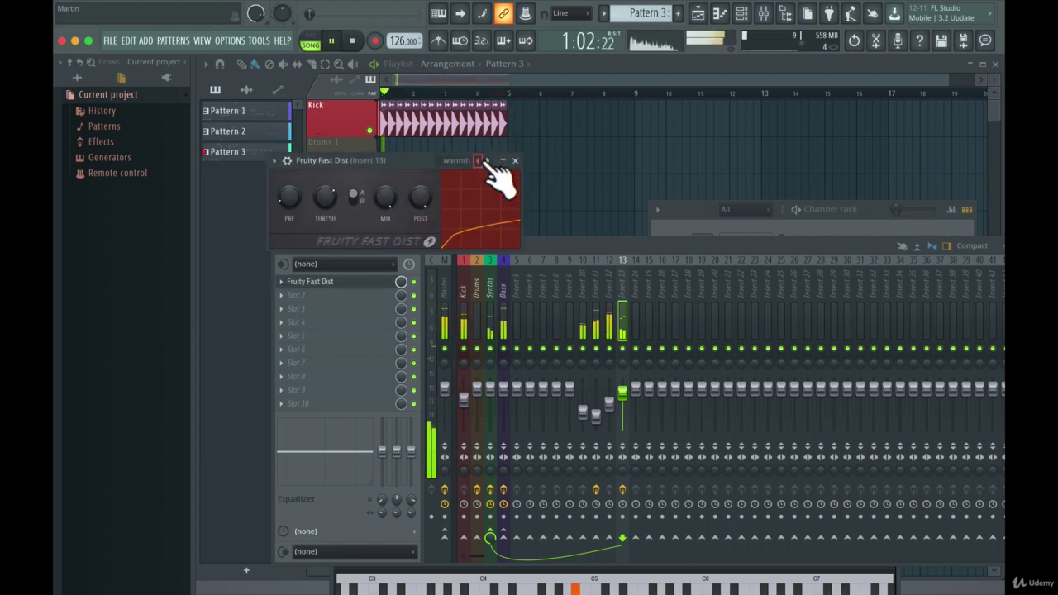
{"action": "left_click", "coordinate": [487, 161]}
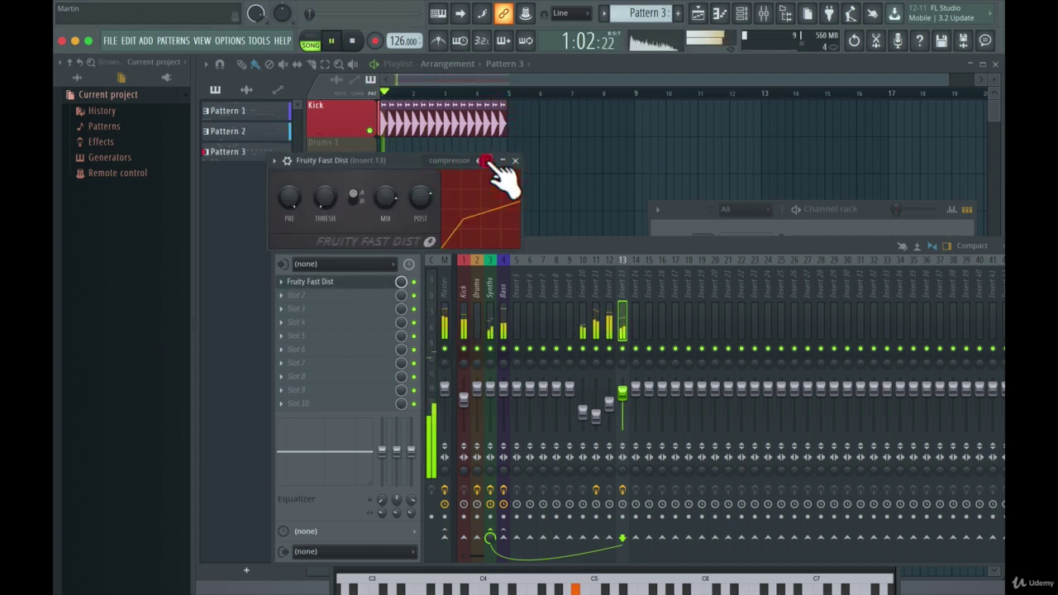
{"action": "left_click", "coordinate": [488, 160]}
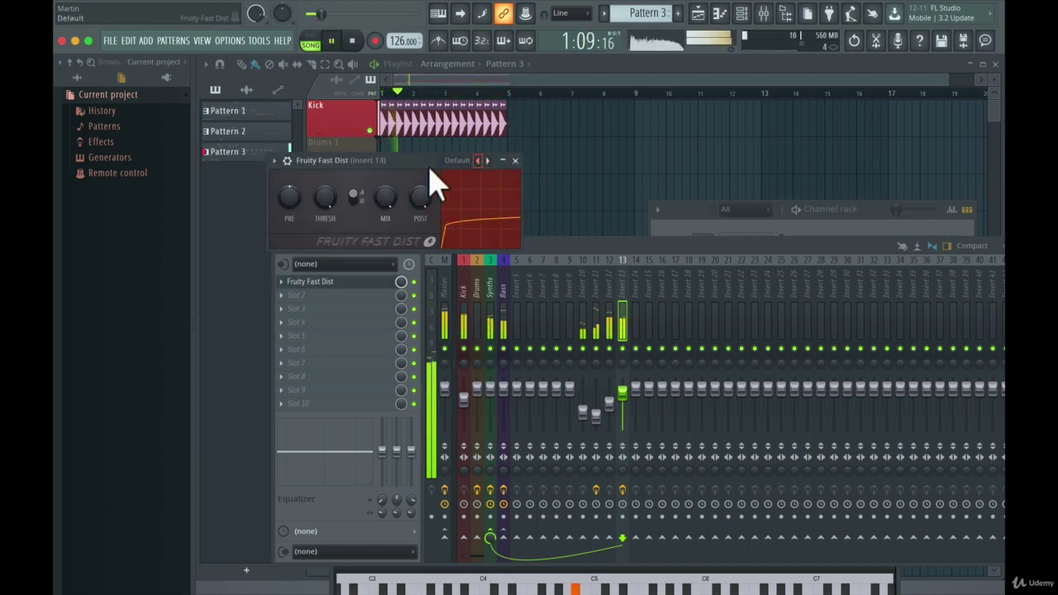
{"action": "left_click_drag", "start_coordinate": [398, 161], "coordinate": [395, 188]}
{"action": "left_click", "coordinate": [512, 187]}
{"action": "key", "text": "space"}
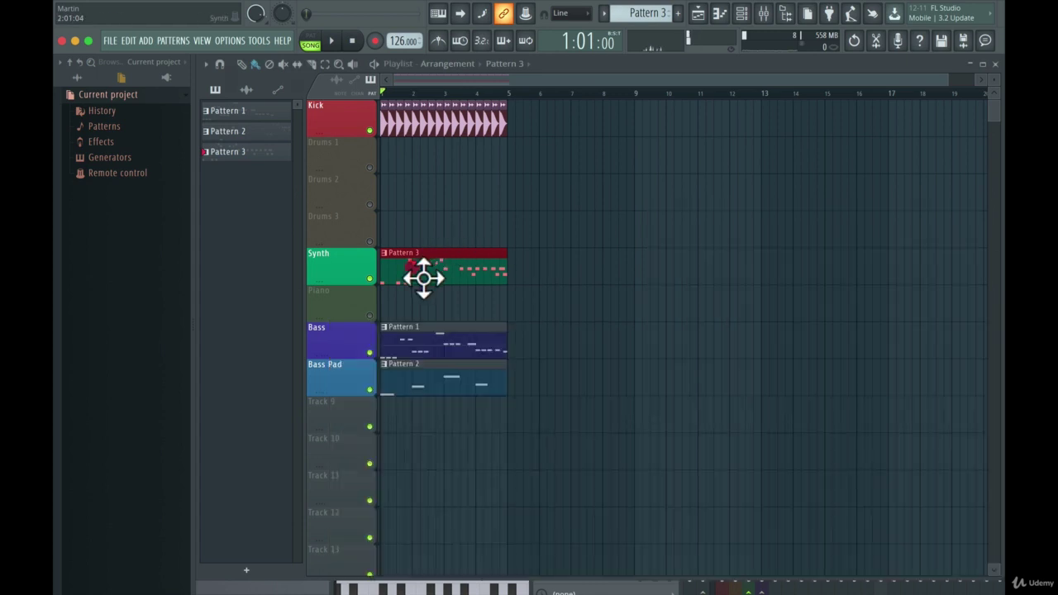
Open the Pattern 3 notes in the Pluck 3 piano roll, show bar 1 and play its opening notes several times
{"action": "double_click", "coordinate": [423, 278]}
{"action": "left_click_drag", "start_coordinate": [764, 201], "coordinate": [739, 91]}
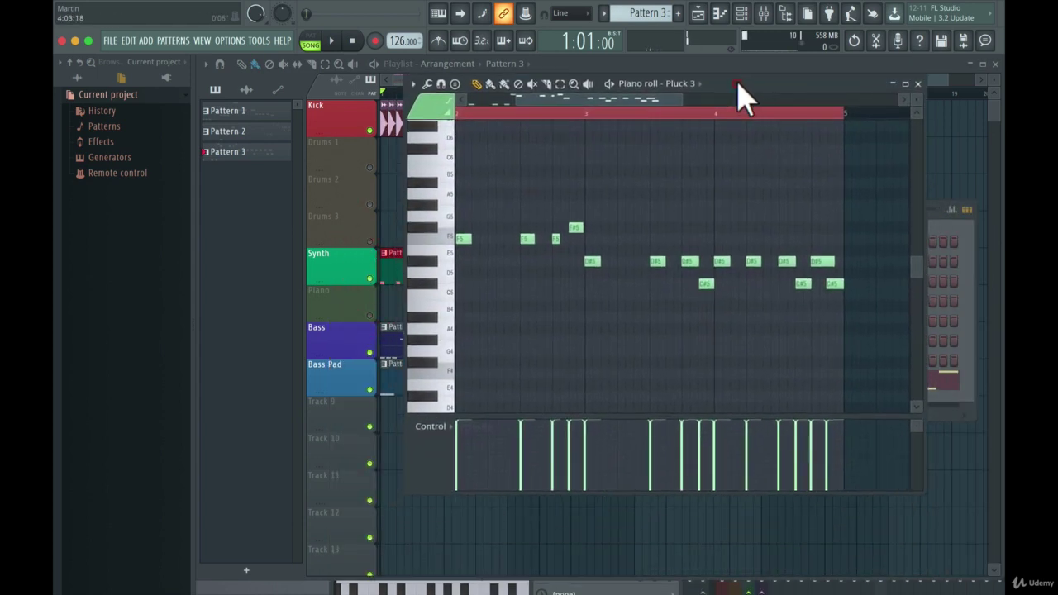
{"action": "left_click_drag", "start_coordinate": [570, 102], "coordinate": [459, 103]}
{"action": "key", "text": "space"}
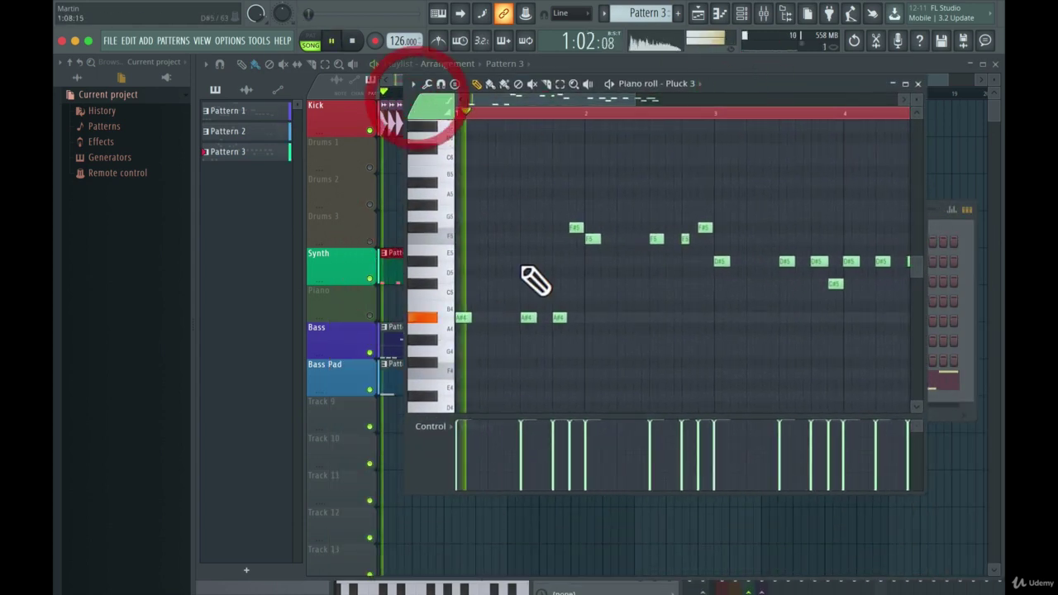
{"action": "key", "text": "space"}
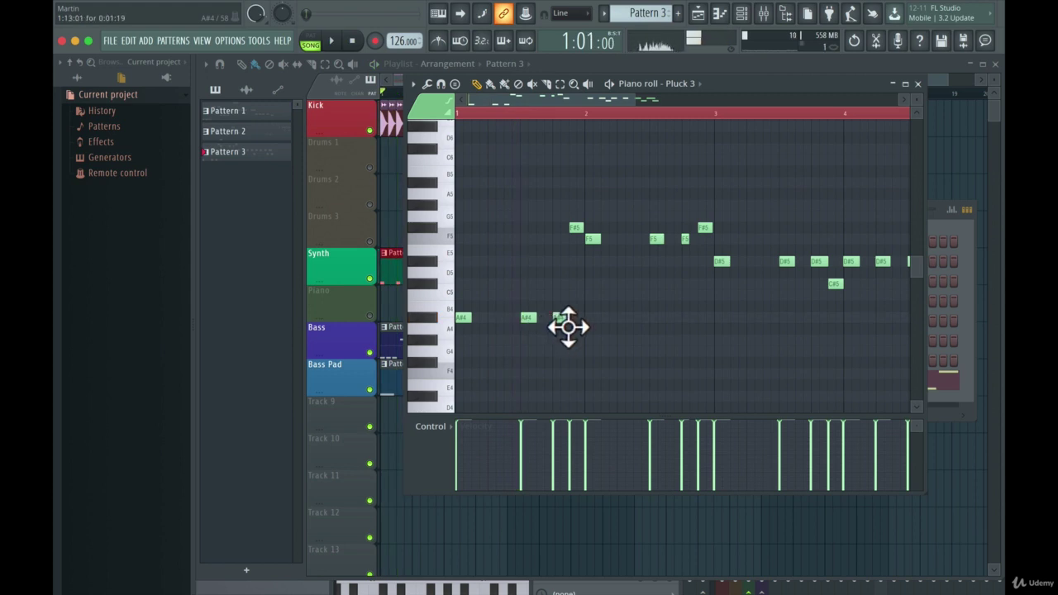
{"action": "key", "text": "space"}
{"action": "key", "text": "space"}
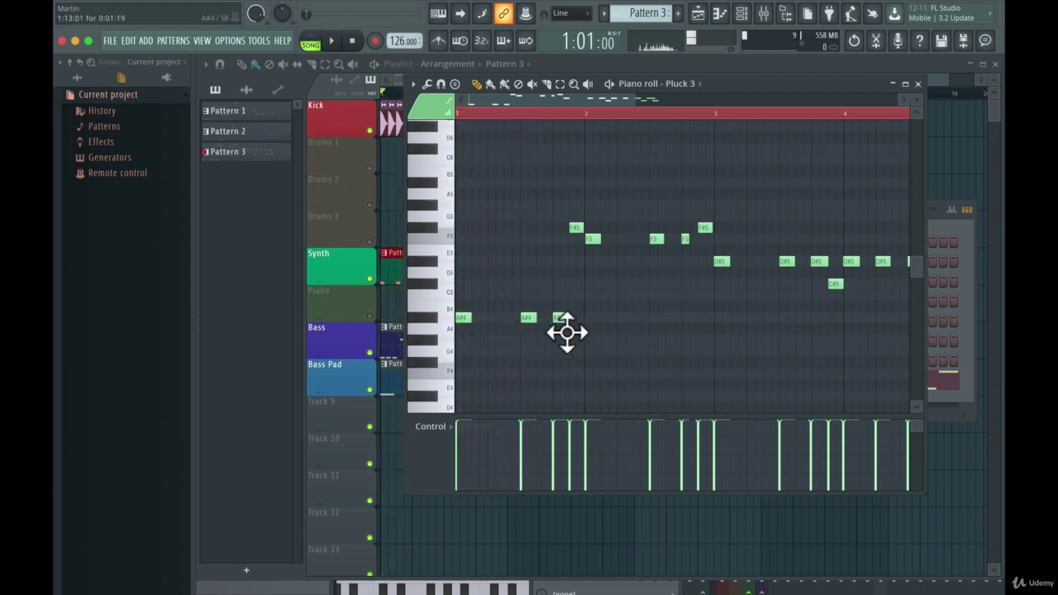
{"action": "key", "text": "space"}
{"action": "key", "text": "space"}
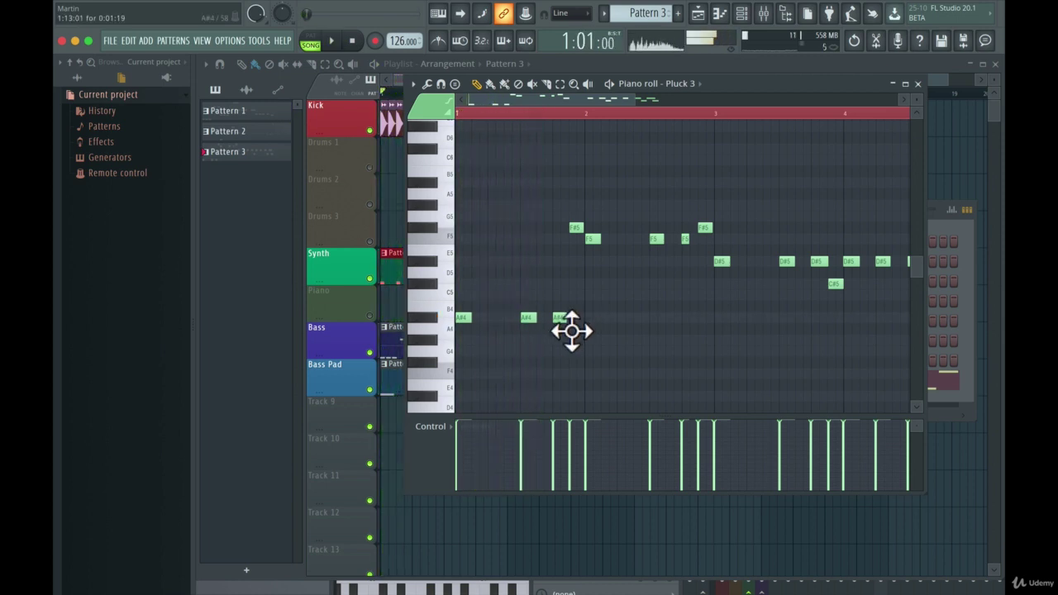
Try deleting the third A#4 note in bar 1 and moving the first F#5 note earlier to its beat, then play the result
{"action": "left_click_drag", "start_coordinate": [572, 331], "coordinate": [581, 331]}
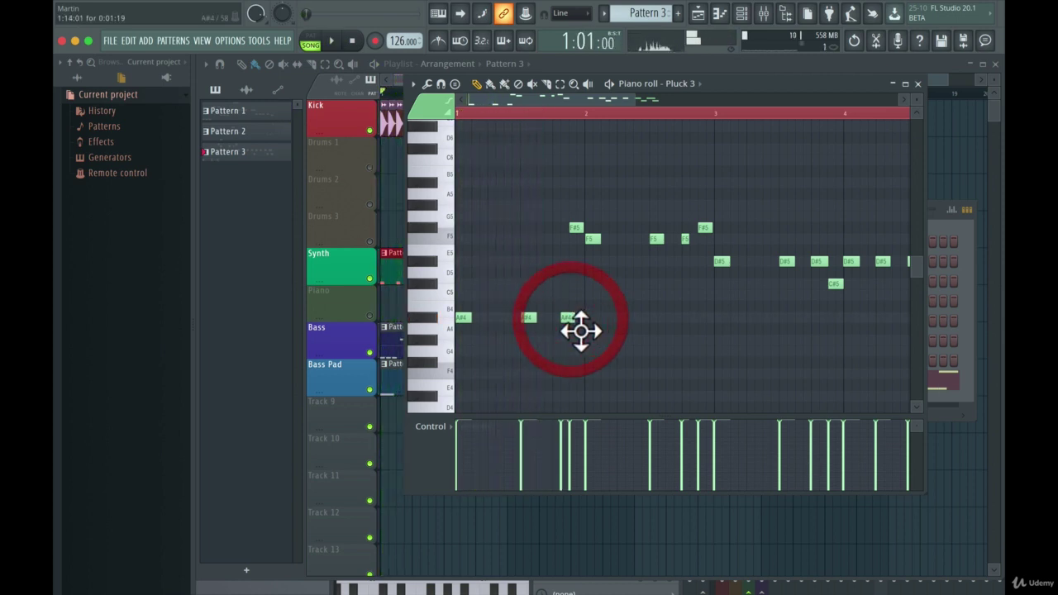
{"action": "right_click", "coordinate": [570, 319]}
{"action": "key", "text": "space"}
{"action": "key", "text": "space"}
{"action": "mouse_move", "coordinate": [574, 226]}
{"action": "left_mouse_down"}
{"action": "mouse_move", "coordinate": [560, 226]}
{"action": "mouse_move", "coordinate": [567, 220]}
{"action": "left_mouse_up"}
{"action": "key", "text": "space"}
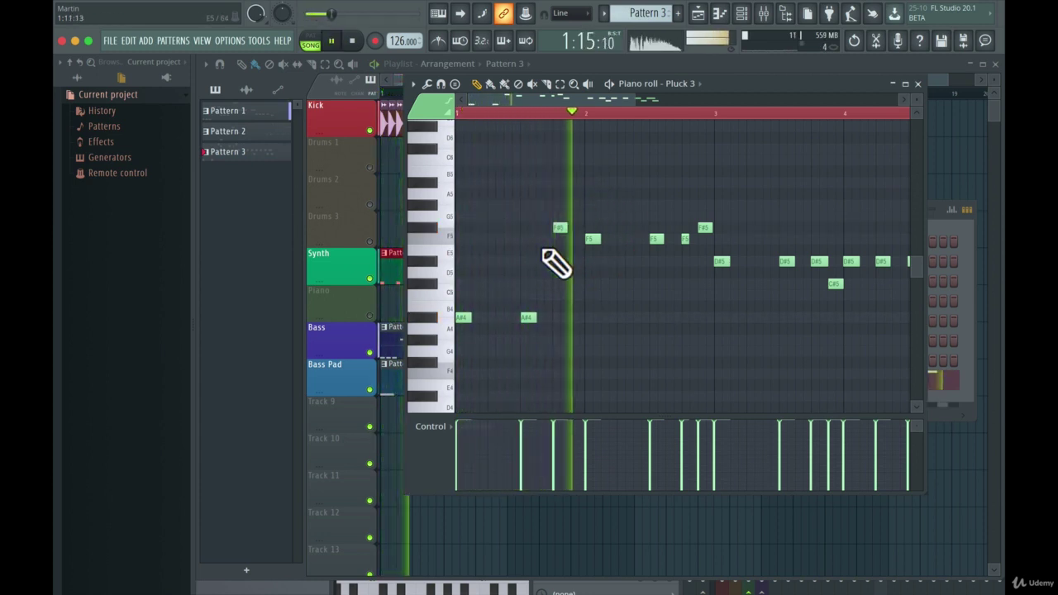
{"action": "key", "text": "space"}
Try moving the first F#5 note earlier again, directly after the second A#4, and play the opening of the melody
{"action": "left_click_drag", "start_coordinate": [568, 233], "coordinate": [557, 236]}
{"action": "key", "text": "space"}
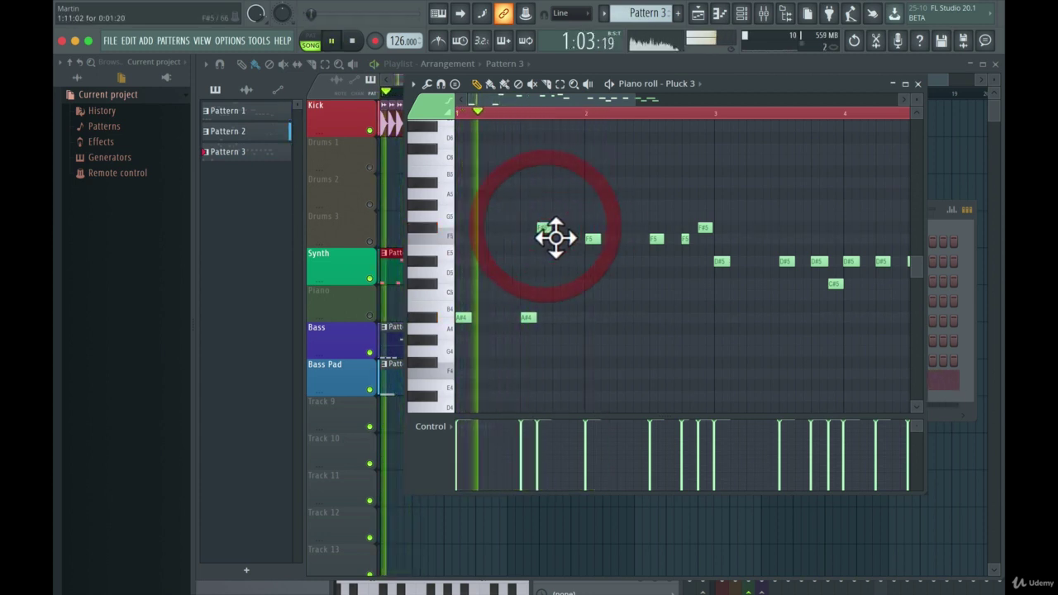
{"action": "key", "text": "space"}
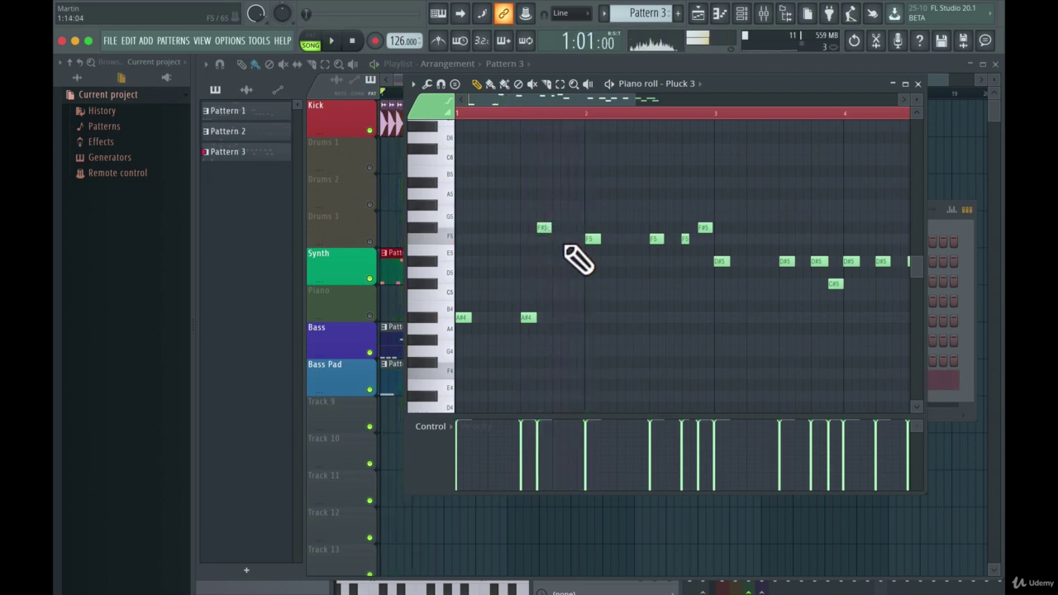
{"action": "key", "text": "space"}
{"action": "key", "text": "space"}
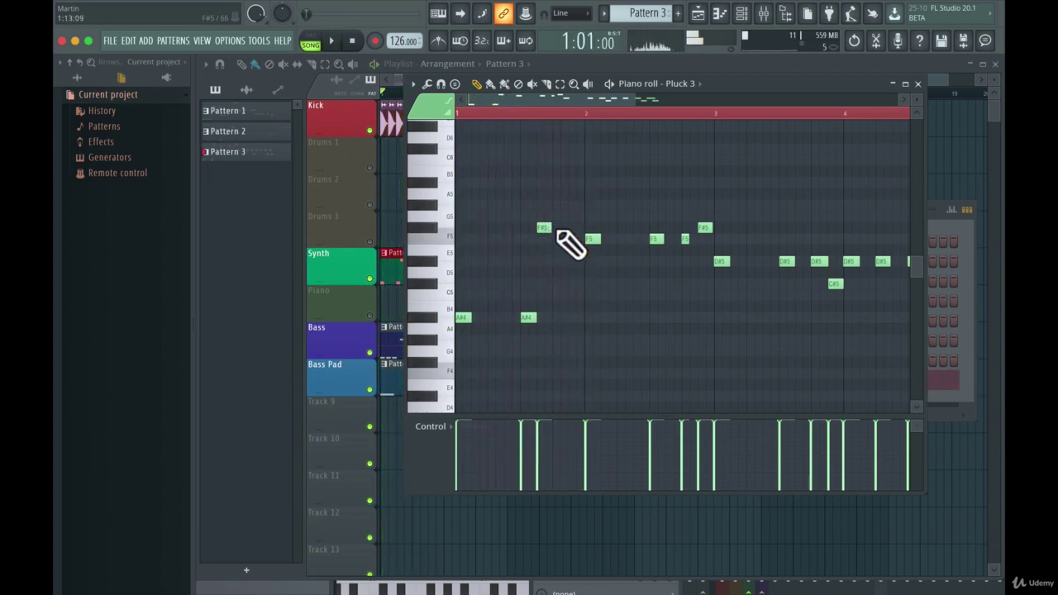
Move the first F#5 note back just before the first F5, restore the third A#4 note in bar 1, and play the melody
{"action": "key", "text": "super+Tab"}
{"action": "key", "text": "space"}
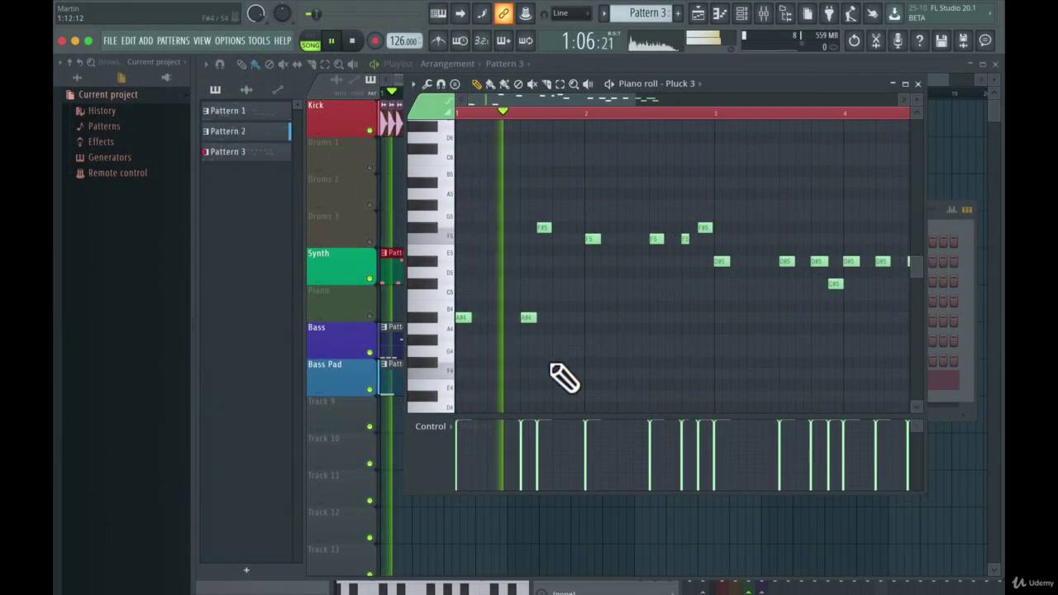
{"action": "left_click_drag", "start_coordinate": [543, 228], "coordinate": [588, 238]}
{"action": "key", "text": "space"}
{"action": "left_click", "coordinate": [559, 319]}
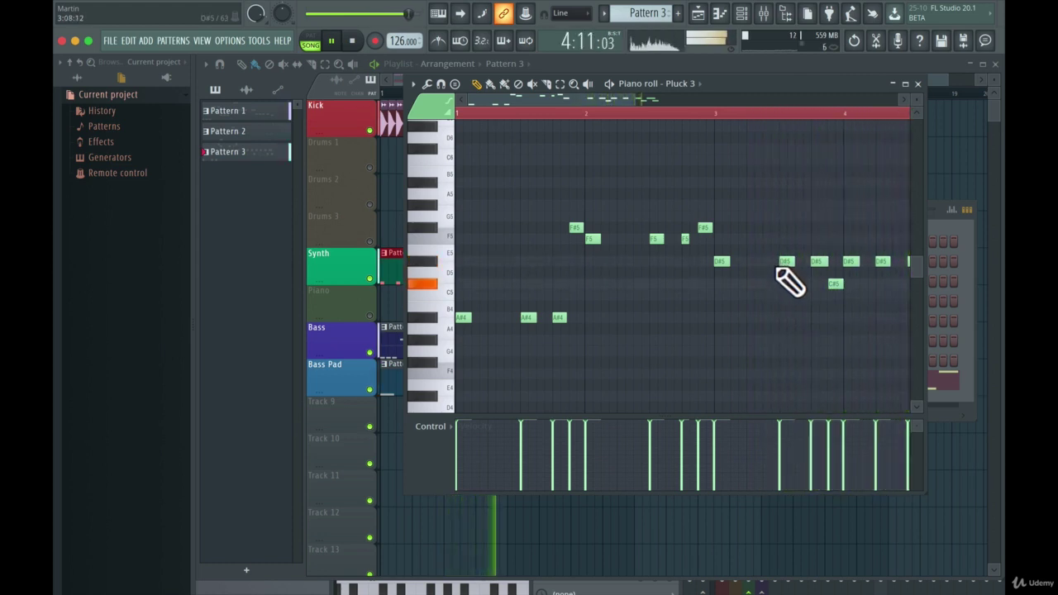
{"action": "key", "text": "space"}
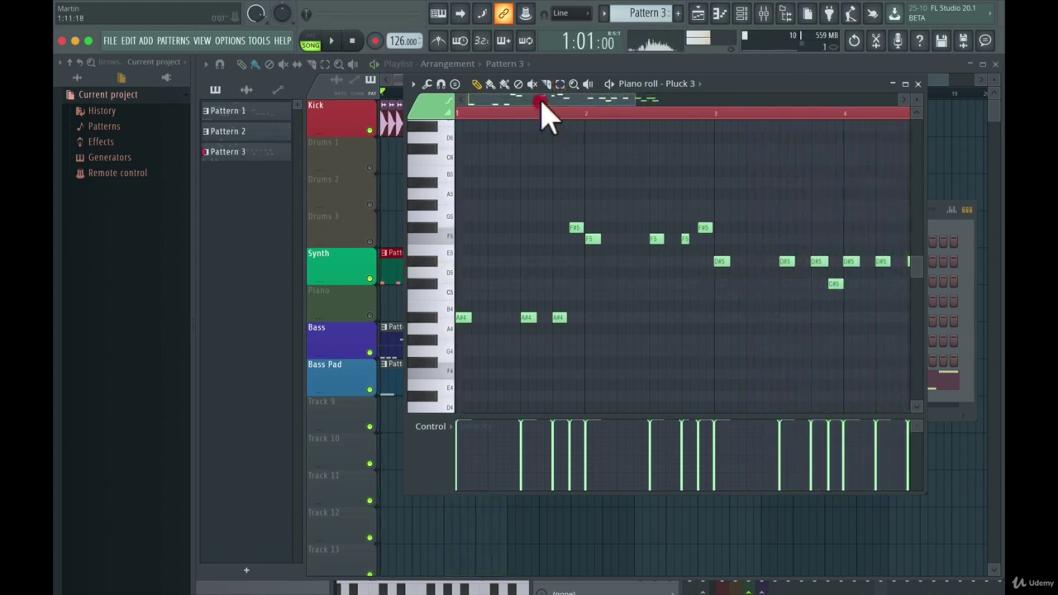
Set the playback start to 2:13 and listen to the melody's second half repeatedly
{"action": "left_click_drag", "start_coordinate": [540, 101], "coordinate": [597, 102]}
{"action": "left_click", "coordinate": [522, 114]}
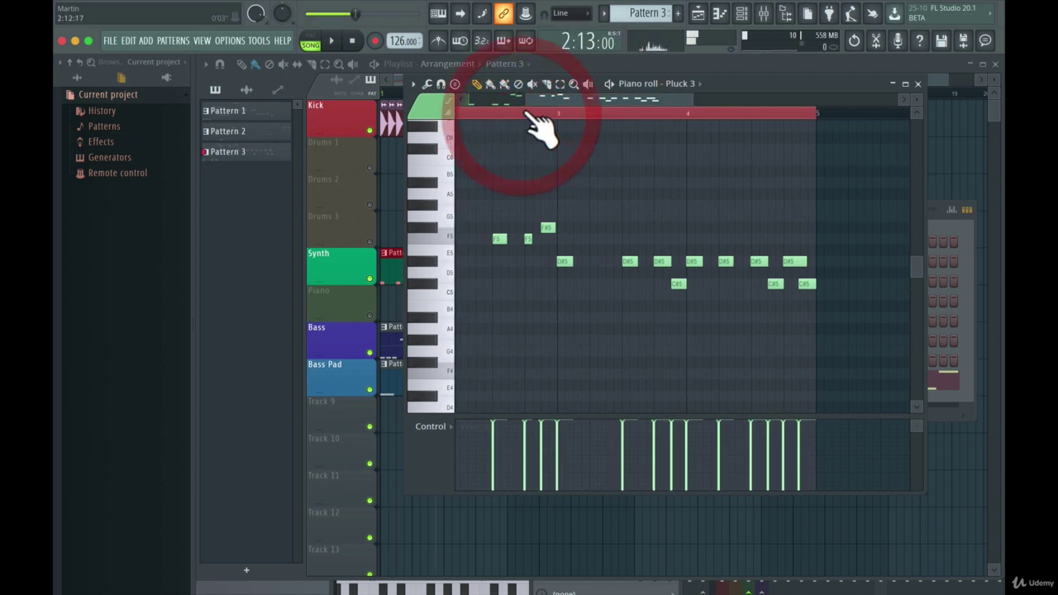
{"action": "key", "text": "space"}
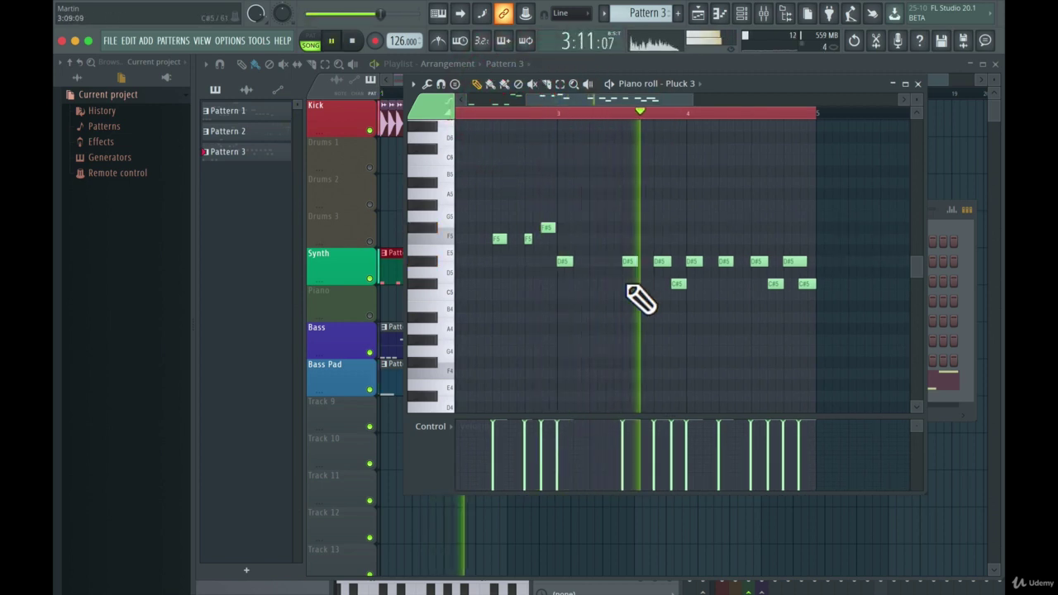
{"action": "key", "text": "space"}
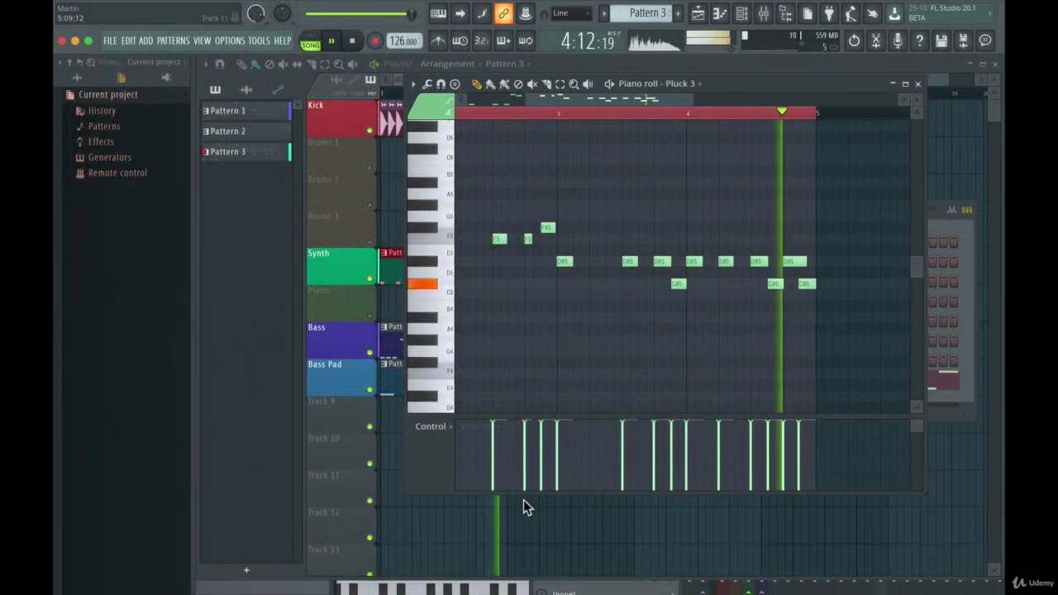
{"action": "key", "text": "space"}
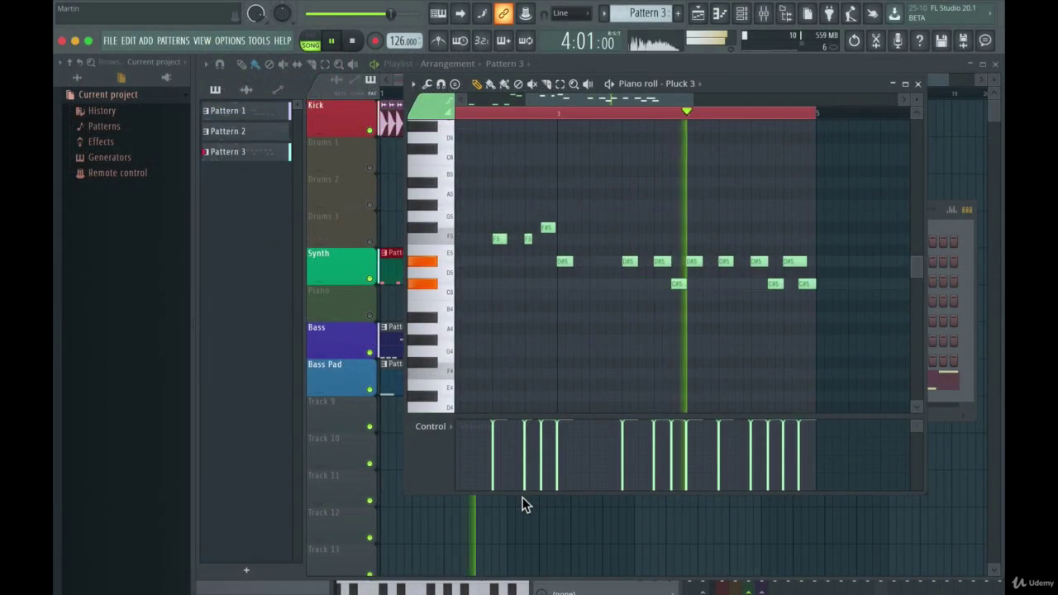
Stop playback and add two C#5 notes in bar 4, one after each of its first two D#5 notes
{"action": "key", "text": "space"}
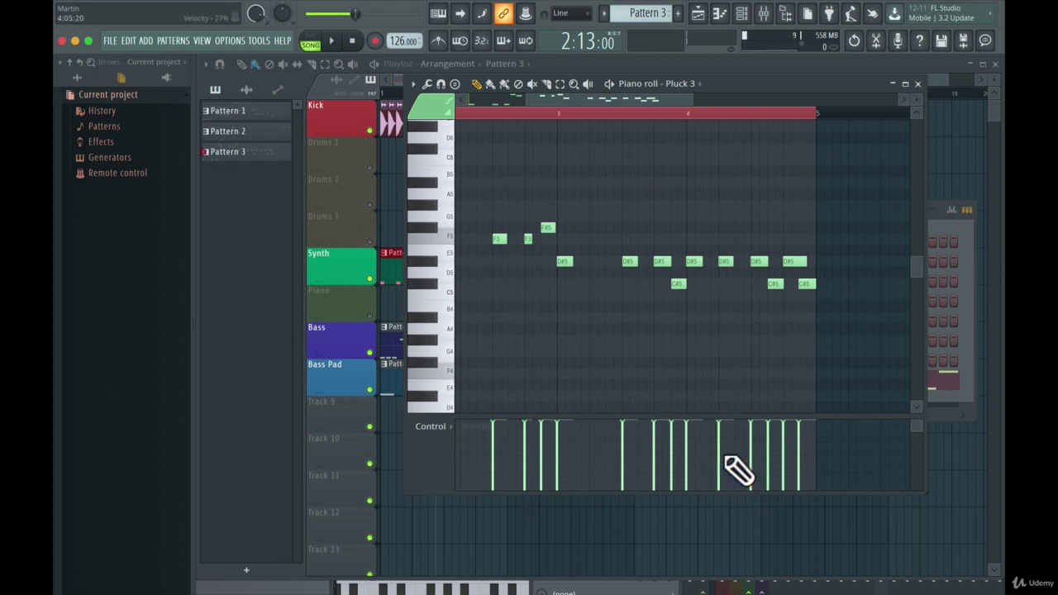
{"action": "left_click", "coordinate": [708, 284]}
{"action": "left_click", "coordinate": [738, 285]}
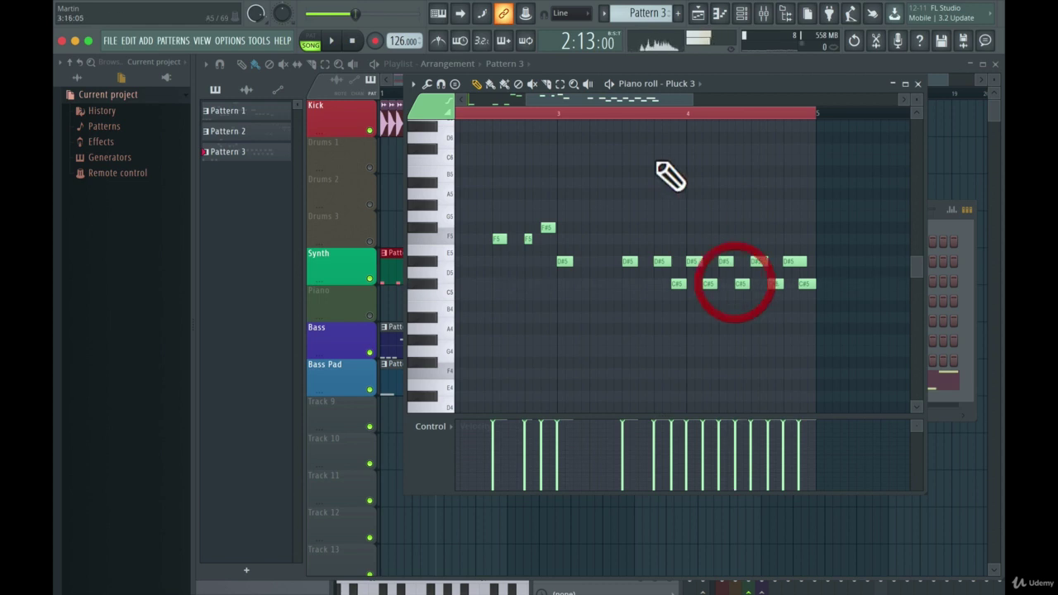
Delete the C#5 note after the first D#5 of bar 4 and listen to the melody from 3:05 and from 3:10
{"action": "left_click", "coordinate": [602, 113]}
{"action": "key", "text": "space"}
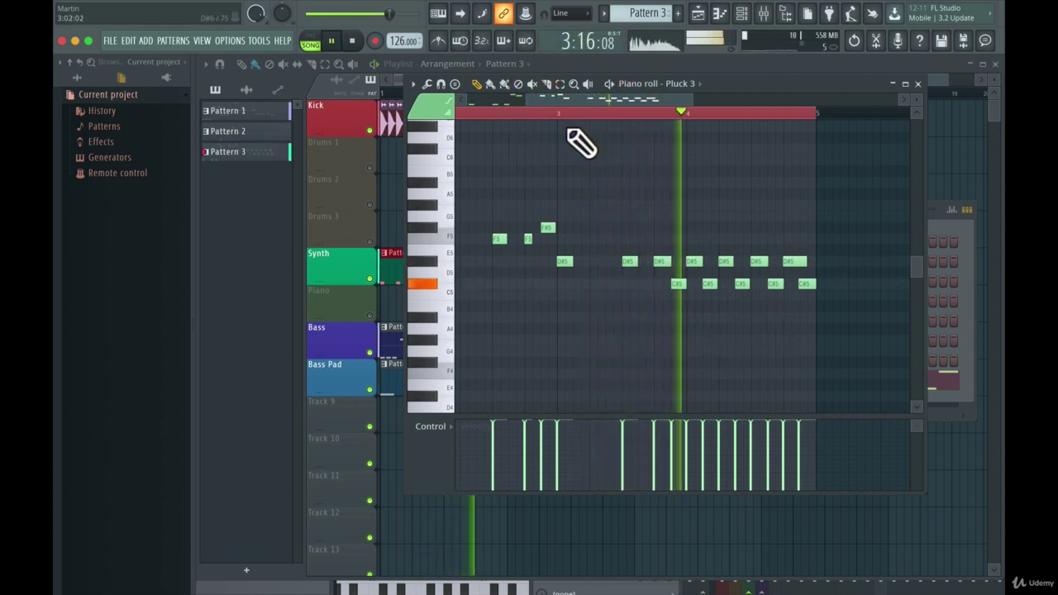
{"action": "key", "text": "space"}
{"action": "right_click", "coordinate": [714, 285]}
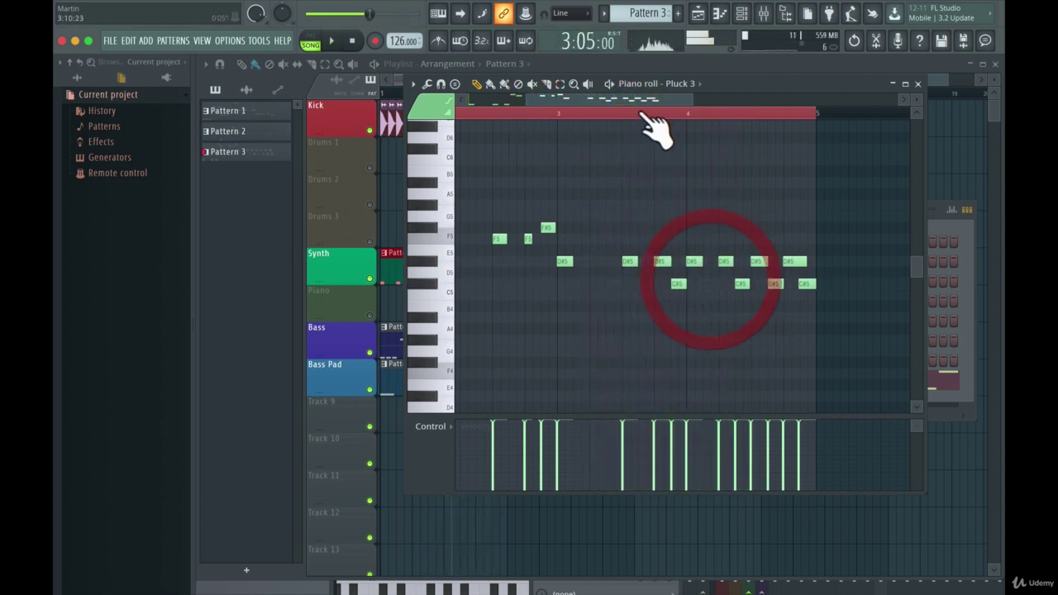
{"action": "left_click", "coordinate": [625, 109]}
{"action": "key", "text": "space"}
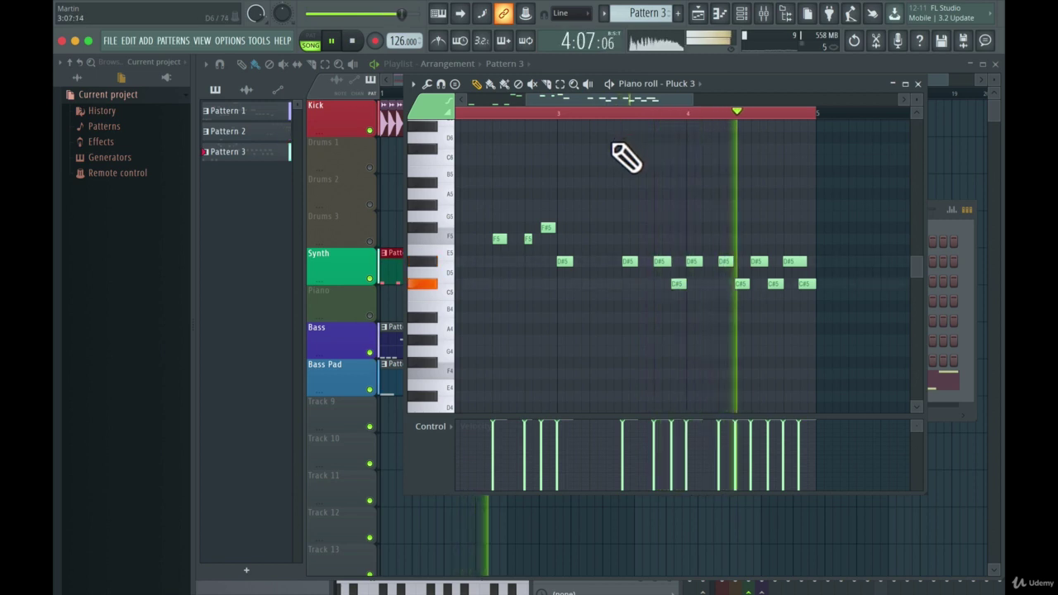
{"action": "key", "text": "space"}
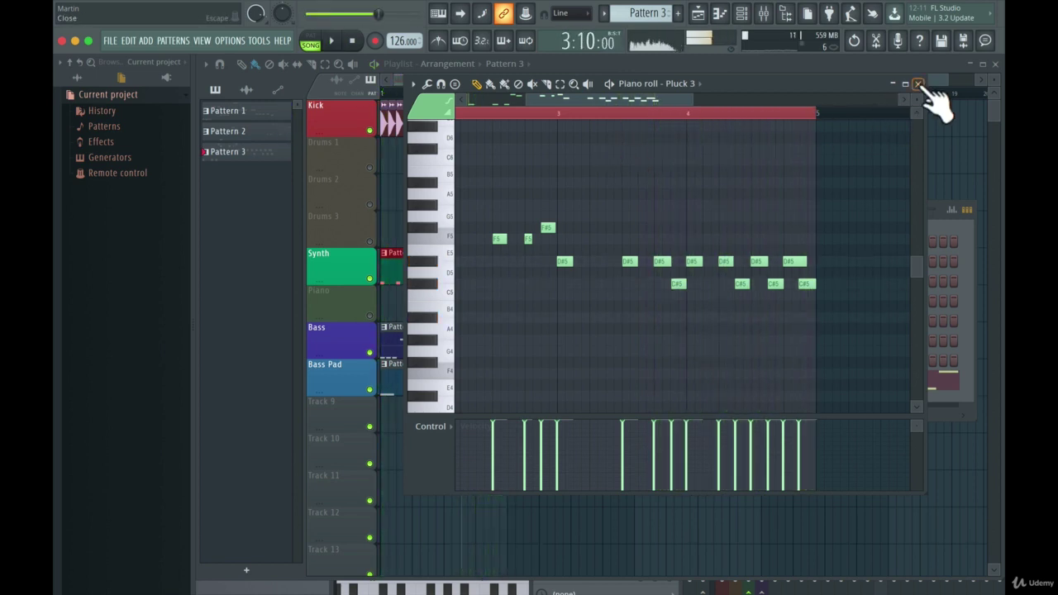
Close the piano roll, show the mixer, and adjust the mix level of Fruity Fast Dist on insert 13
{"action": "left_click", "coordinate": [918, 85]}
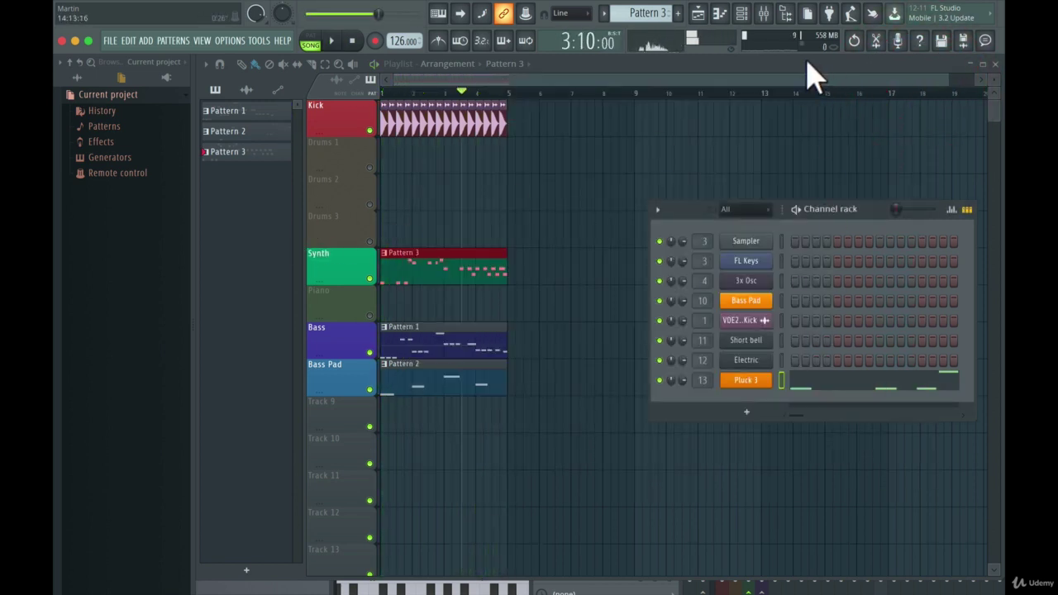
{"action": "left_click", "coordinate": [764, 14]}
{"action": "left_click_drag", "start_coordinate": [655, 302], "coordinate": [602, 264]}
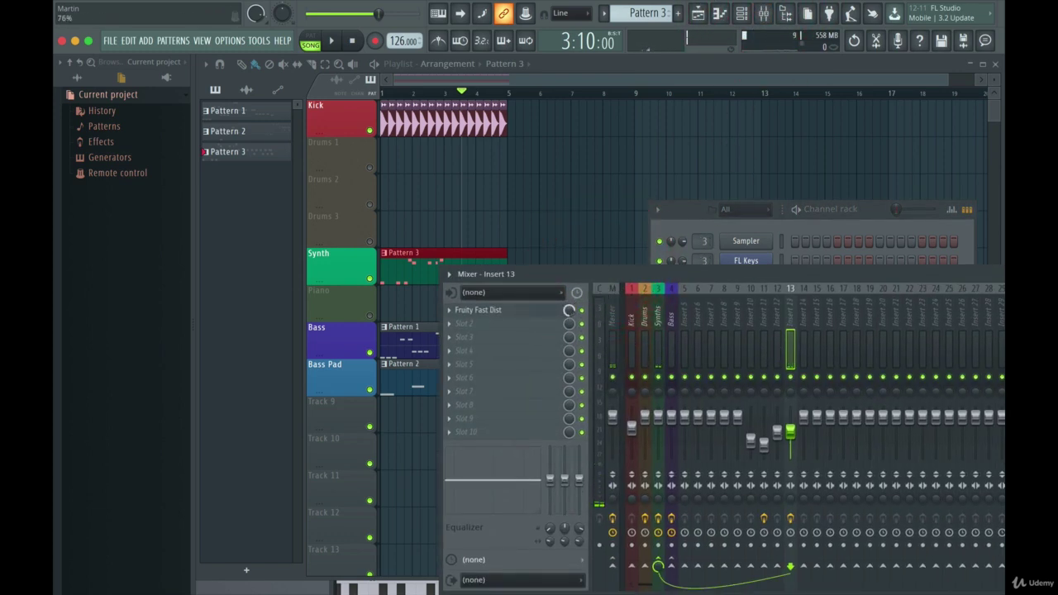
{"action": "mouse_move", "coordinate": [571, 311]}
{"action": "left_mouse_down"}
{"action": "mouse_move", "coordinate": [571, 366]}
{"action": "mouse_move", "coordinate": [570, 319]}
{"action": "left_mouse_up"}
{"action": "left_click_drag", "start_coordinate": [654, 271], "coordinate": [560, 266]}
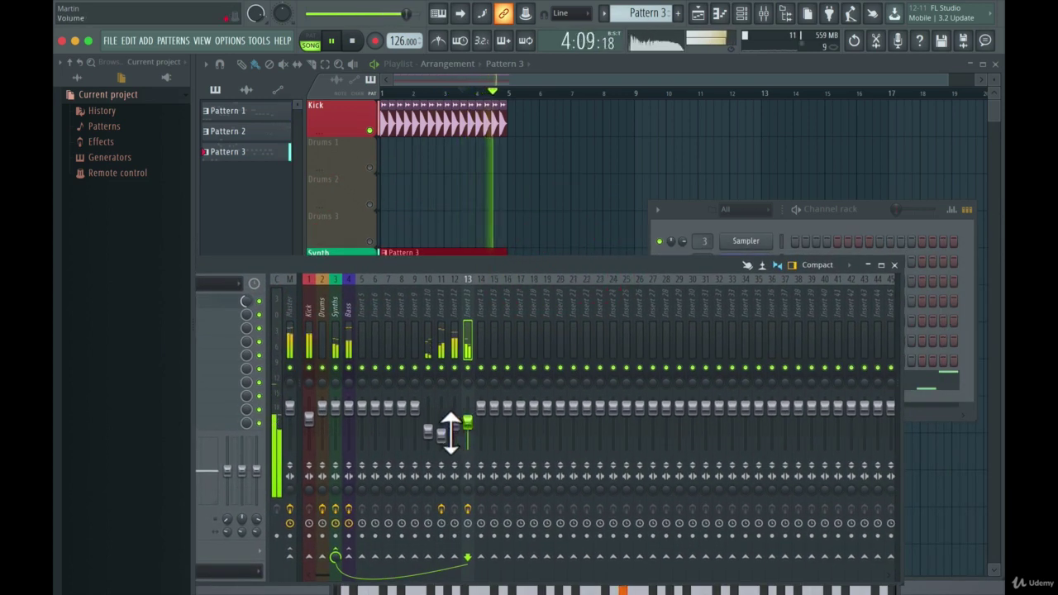
Rebalance the volumes of inserts 10, 11 and 12 during playback, with insert 12 at about -12 dB, and raise insert 13
{"action": "left_click_drag", "start_coordinate": [428, 430], "coordinate": [428, 436]}
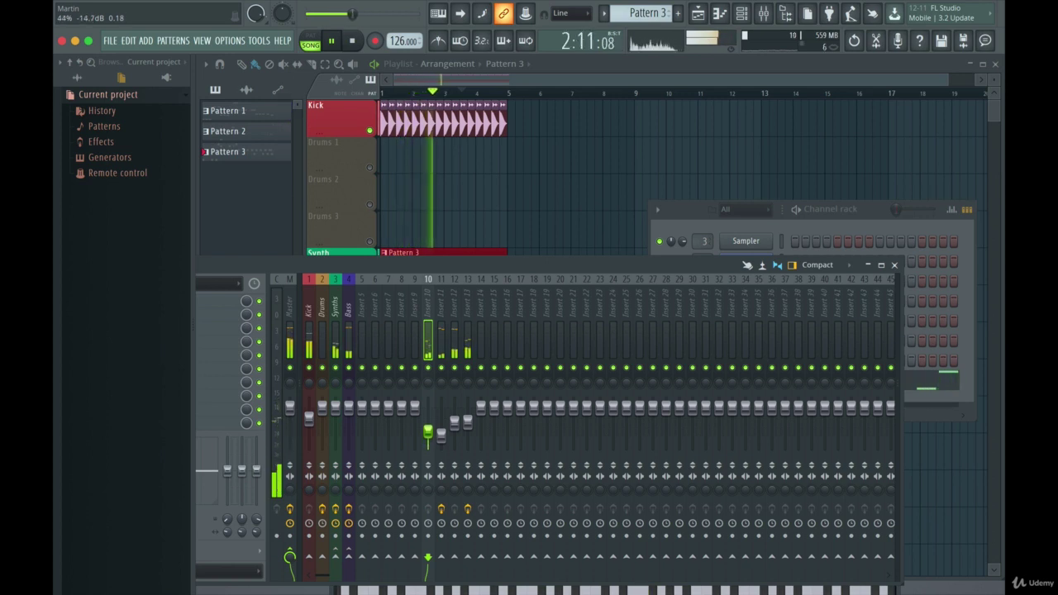
{"action": "mouse_move", "coordinate": [442, 436]}
{"action": "left_mouse_down"}
{"action": "mouse_move", "coordinate": [441, 445]}
{"action": "mouse_move", "coordinate": [428, 437]}
{"action": "mouse_move", "coordinate": [442, 405]}
{"action": "mouse_move", "coordinate": [441, 428]}
{"action": "mouse_move", "coordinate": [428, 428]}
{"action": "mouse_move", "coordinate": [442, 440]}
{"action": "mouse_move", "coordinate": [428, 422]}
{"action": "mouse_move", "coordinate": [453, 419]}
{"action": "mouse_move", "coordinate": [441, 433]}
{"action": "left_mouse_up"}
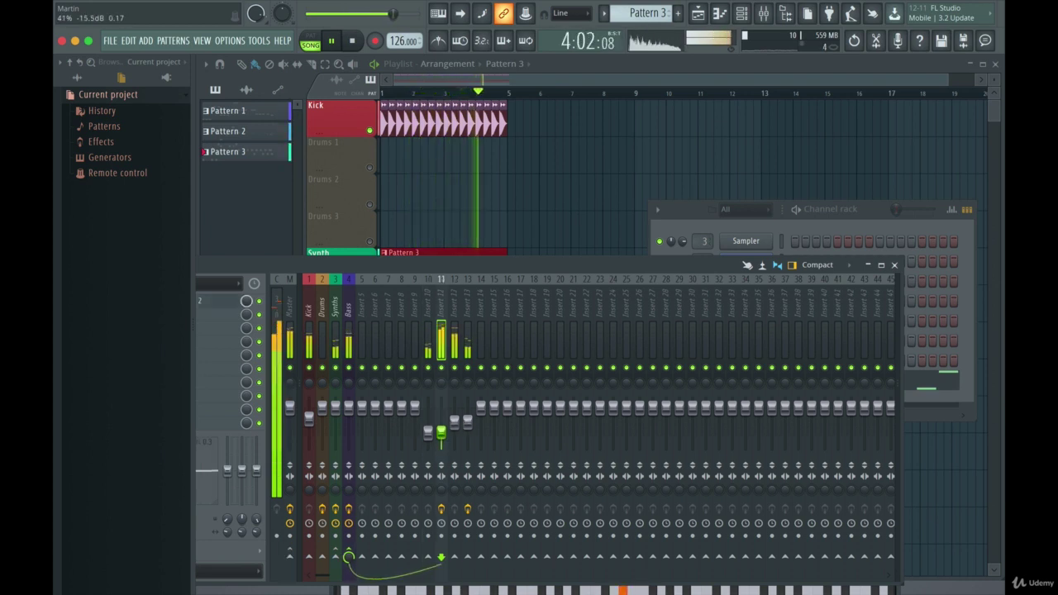
{"action": "left_click", "coordinate": [453, 423]}
{"action": "left_click_drag", "start_coordinate": [441, 433], "coordinate": [453, 426]}
{"action": "left_click", "coordinate": [453, 429]}
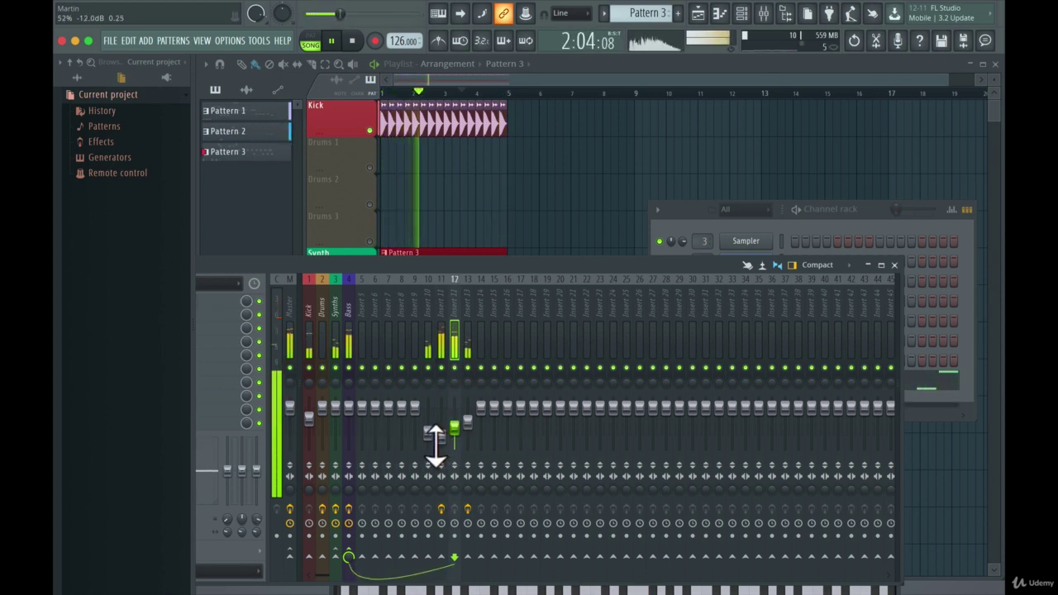
{"action": "left_click", "coordinate": [427, 431]}
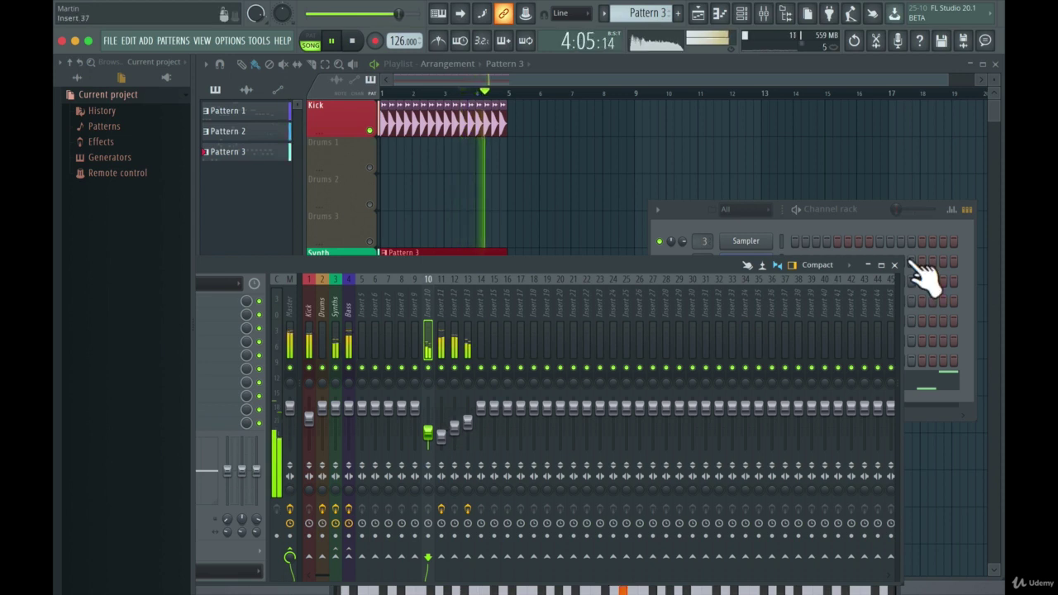
{"action": "left_click_drag", "start_coordinate": [468, 422], "coordinate": [467, 411]}
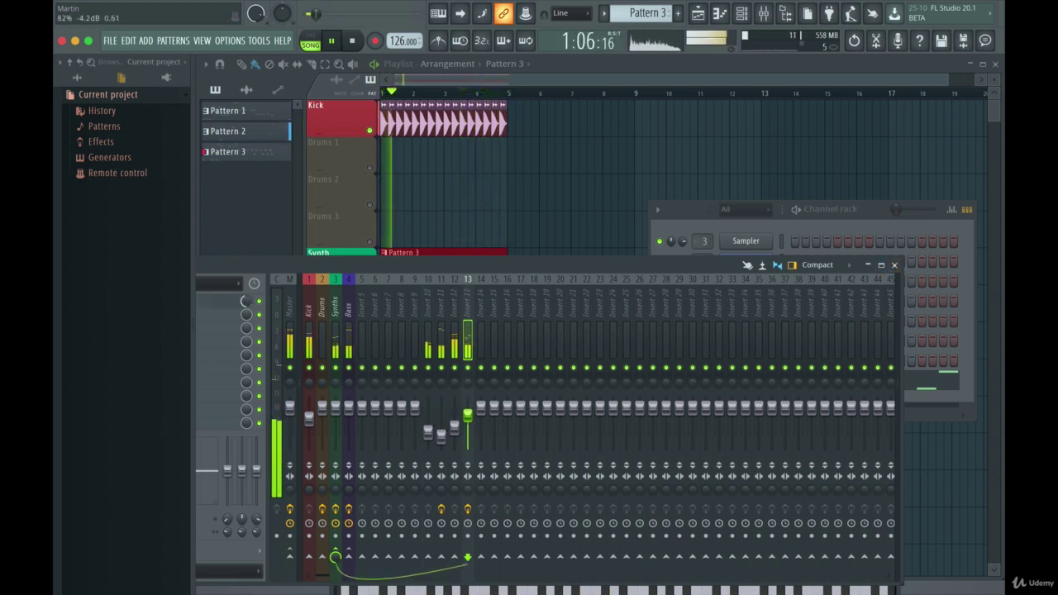
{"action": "key", "text": "space"}
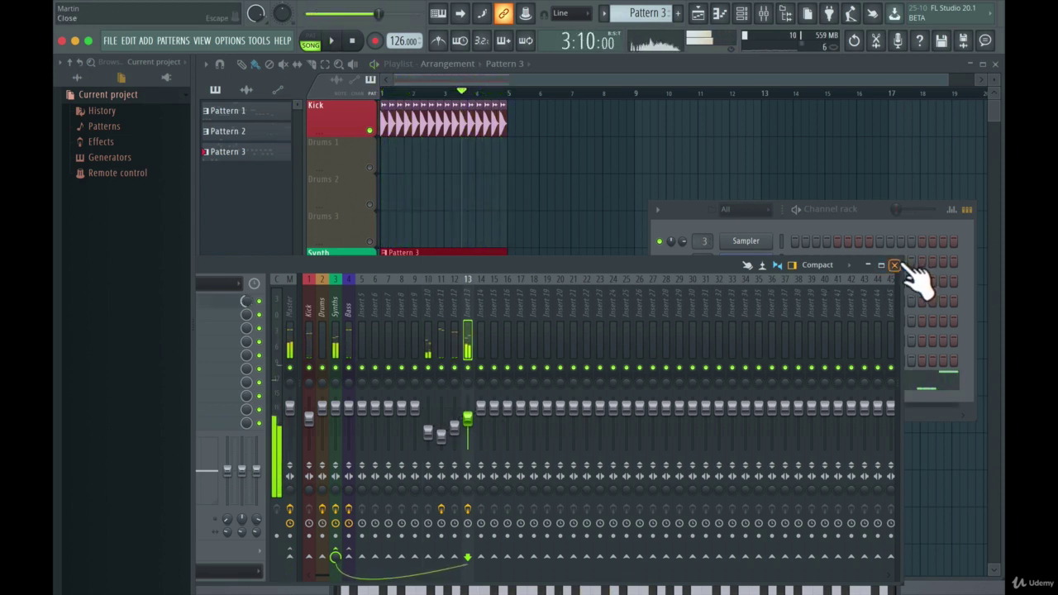
Bypass Fruity Reeverb 2 on the Synths track and re-enable it to compare the sound during playback
{"action": "left_click_drag", "start_coordinate": [608, 273], "coordinate": [588, 305]}
{"action": "left_click", "coordinate": [368, 336]}
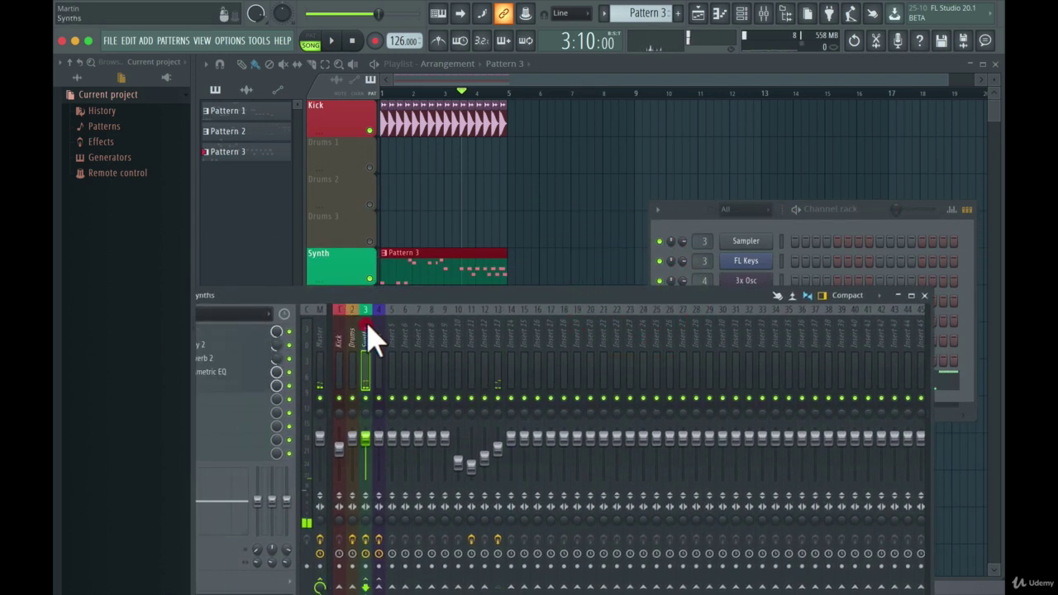
{"action": "left_click_drag", "start_coordinate": [421, 296], "coordinate": [514, 285]}
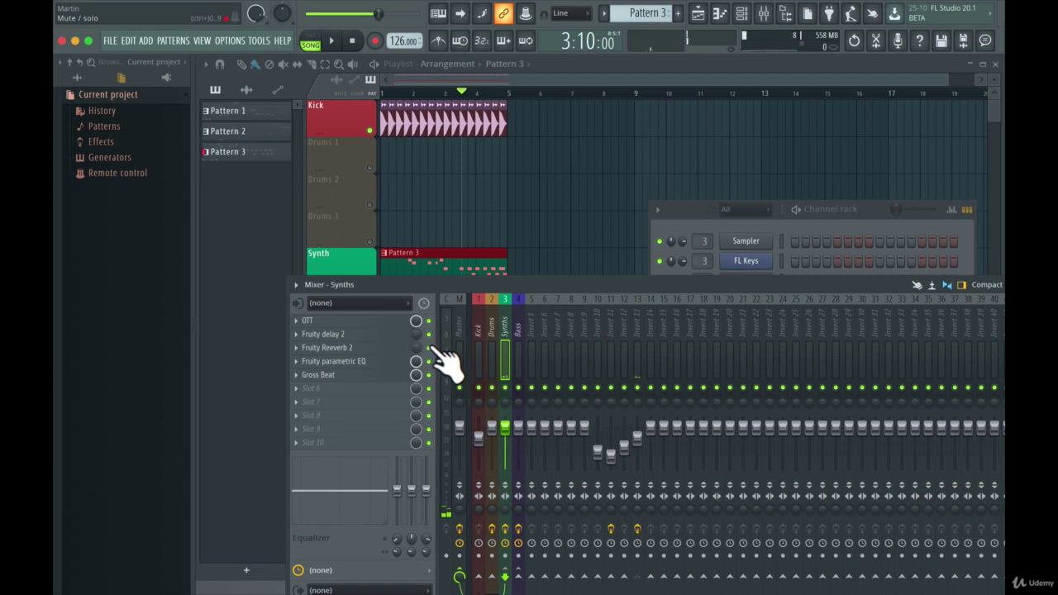
{"action": "left_click", "coordinate": [430, 348]}
{"action": "key", "text": "space"}
{"action": "left_click", "coordinate": [428, 348]}
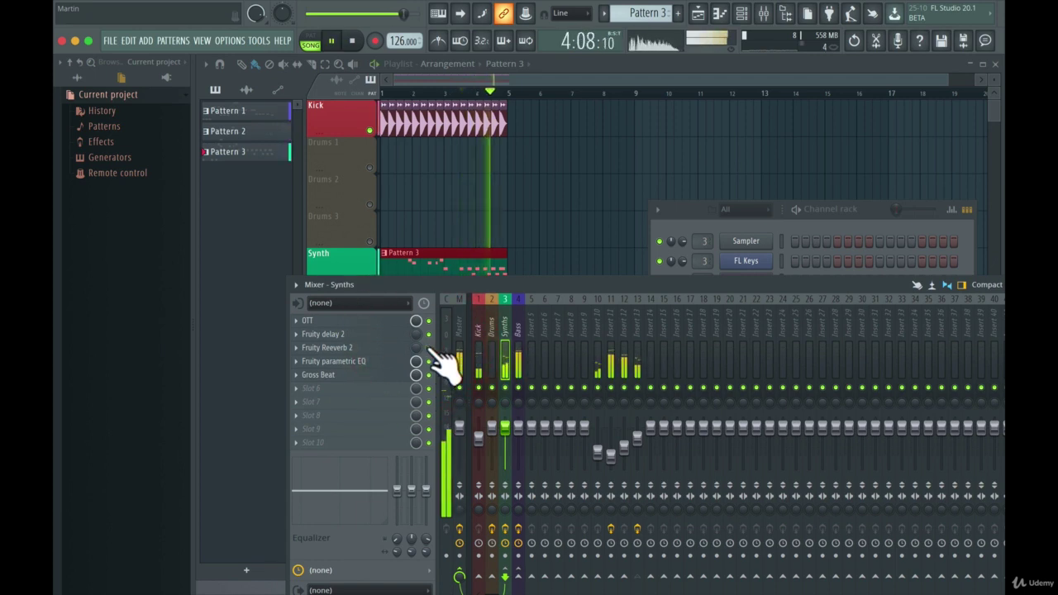
{"action": "key", "text": "space"}
Move the mixer out of the way and open the Pluck 3 synth's FX page
{"action": "left_click_drag", "start_coordinate": [685, 287], "coordinate": [490, 395]}
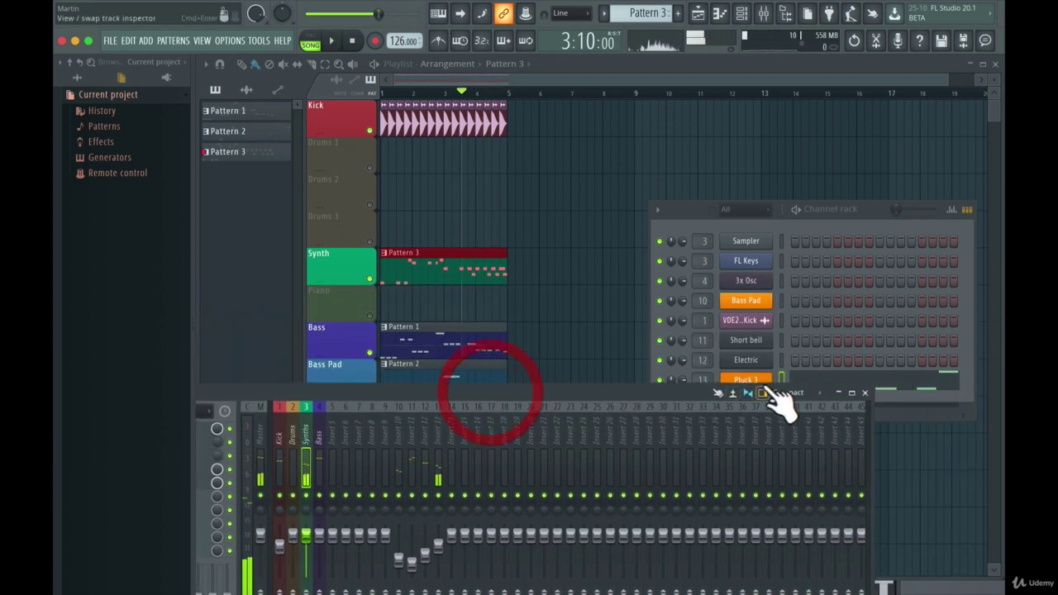
{"action": "left_click_drag", "start_coordinate": [682, 391], "coordinate": [697, 429]}
{"action": "left_click", "coordinate": [742, 380]}
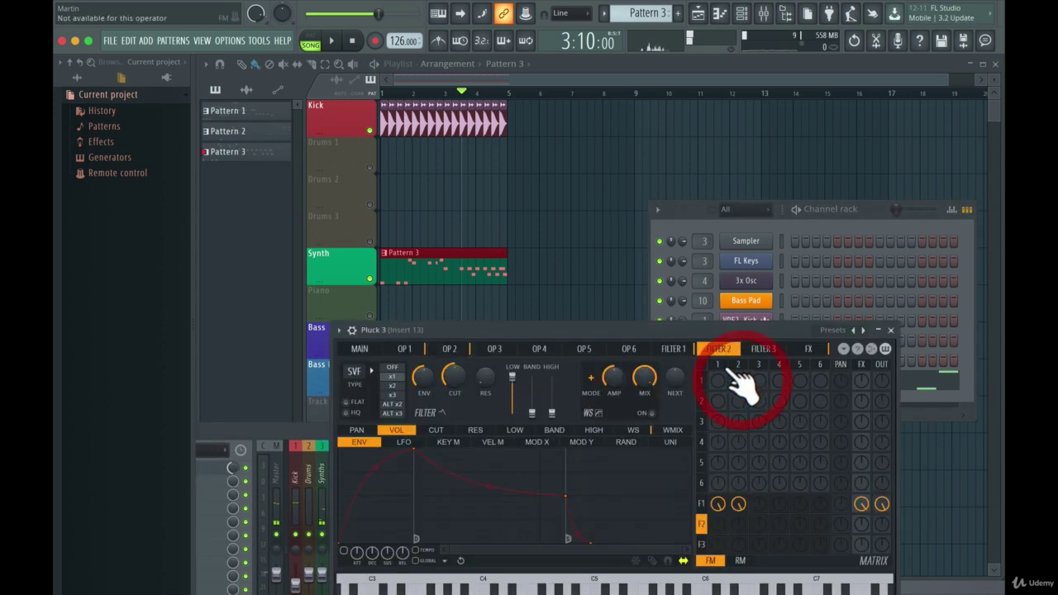
{"action": "left_click_drag", "start_coordinate": [732, 330], "coordinate": [650, 231]}
{"action": "left_click", "coordinate": [726, 247]}
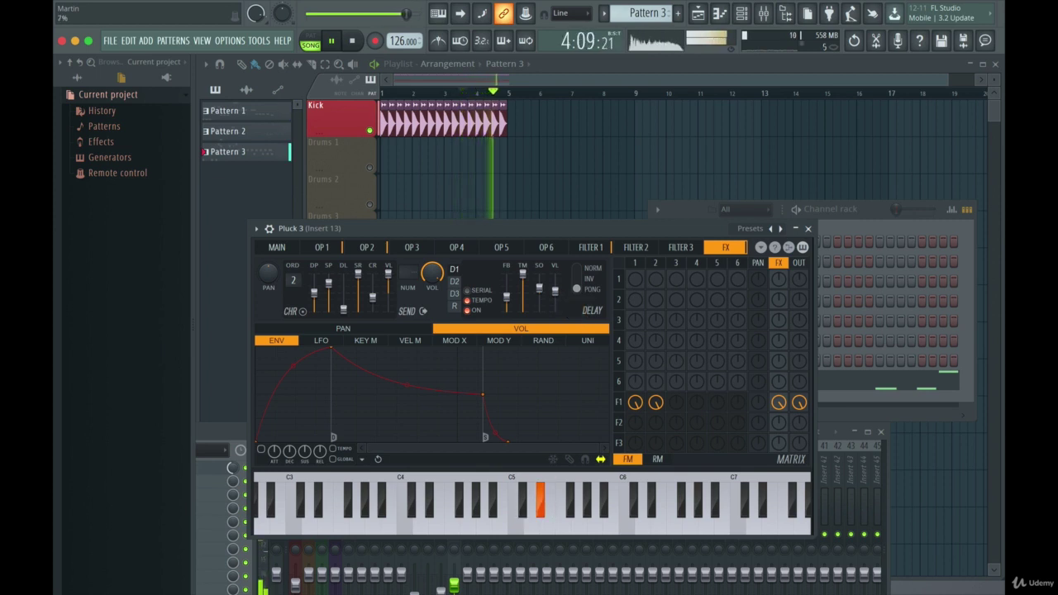
Adjust the F1 row amounts in columns 1 and 2 of Pluck 3's FM matrix during playback, with column 1 at about -86%
{"action": "key", "text": "space"}
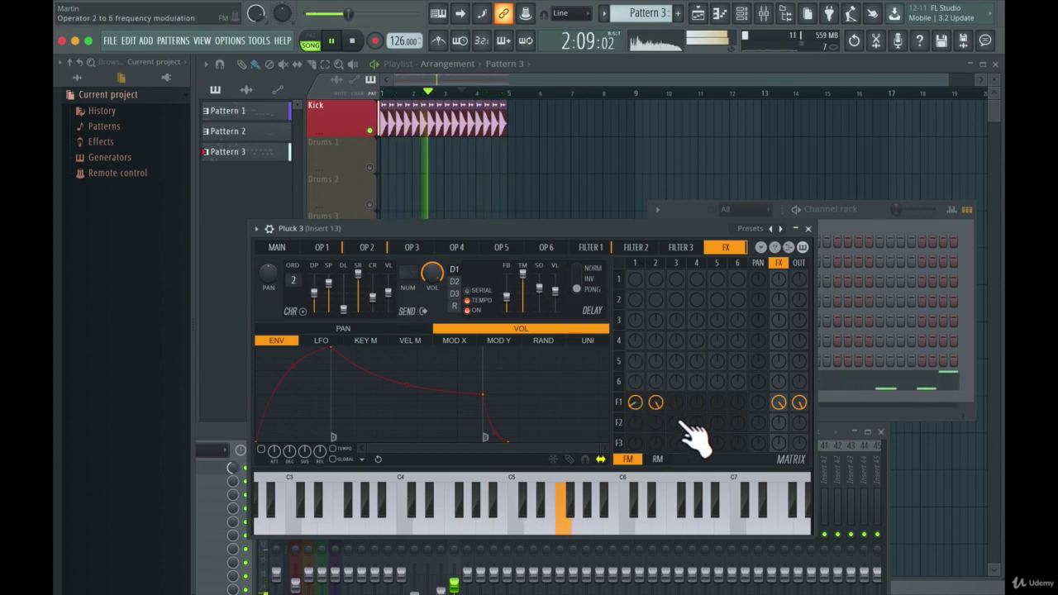
{"action": "left_click_drag", "start_coordinate": [659, 405], "coordinate": [659, 462]}
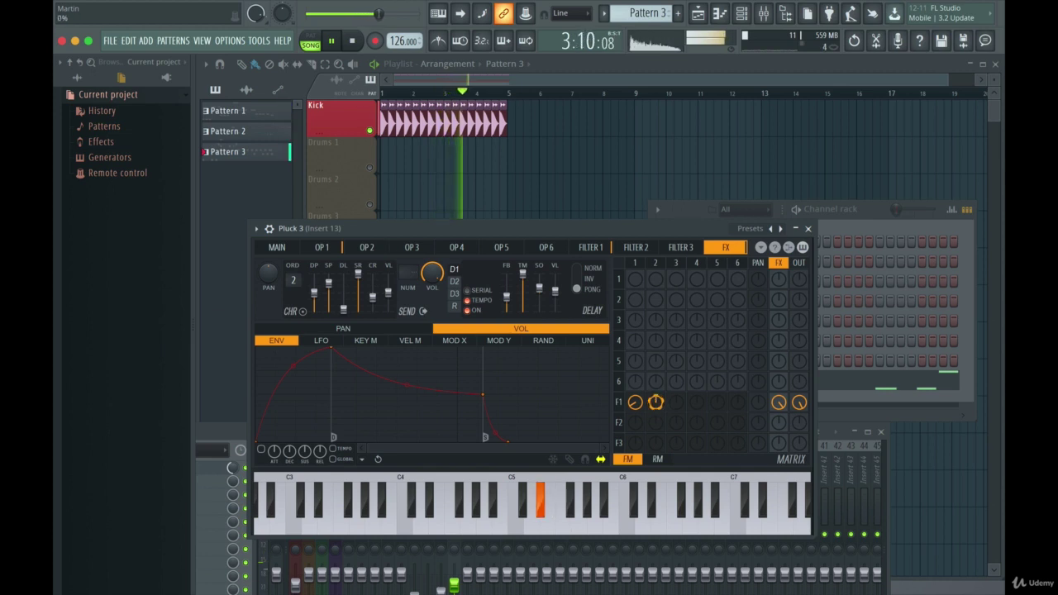
{"action": "left_click_drag", "start_coordinate": [656, 402], "coordinate": [656, 398]}
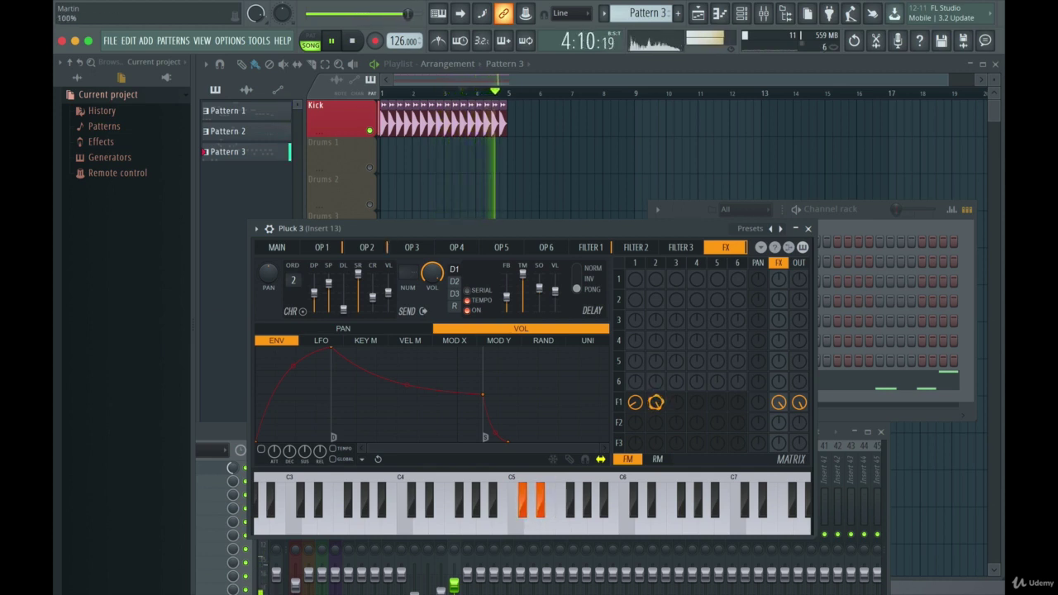
{"action": "left_click_drag", "start_coordinate": [633, 402], "coordinate": [634, 392]}
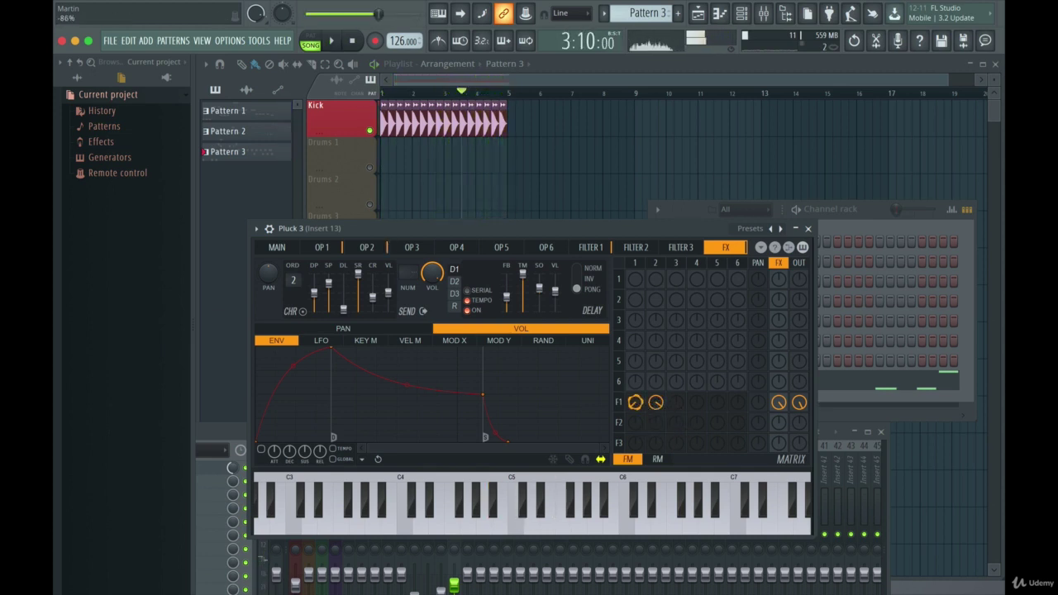
{"action": "key", "text": "space"}
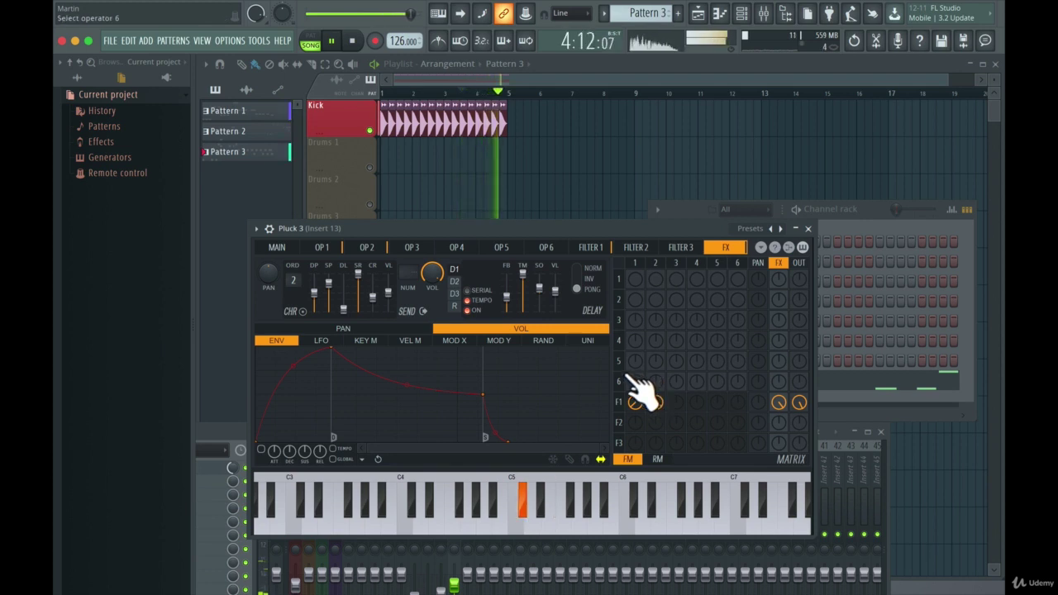
Close the Pluck 3 synth and raise insert 13's volume in the mixer slightly
{"action": "left_click", "coordinate": [808, 229]}
{"action": "left_click_drag", "start_coordinate": [609, 444], "coordinate": [614, 276]}
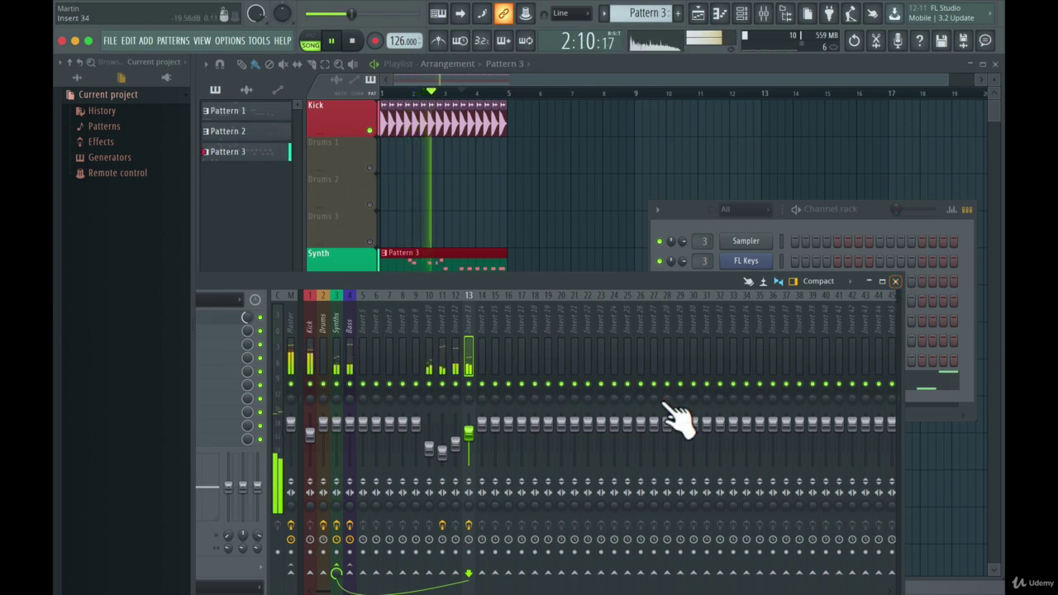
{"action": "left_click_drag", "start_coordinate": [468, 433], "coordinate": [469, 426]}
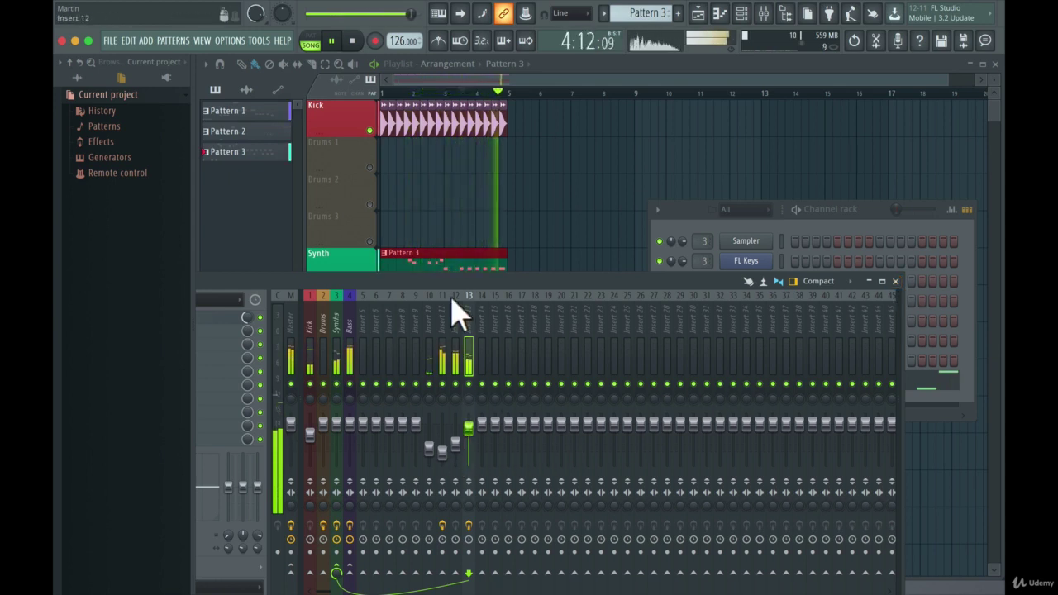
Examine the Sidechain volume preset in the Bass track's Gross Beat effect, and close the plugin
{"action": "left_click", "coordinate": [355, 312]}
{"action": "left_click_drag", "start_coordinate": [277, 281], "coordinate": [485, 267]}
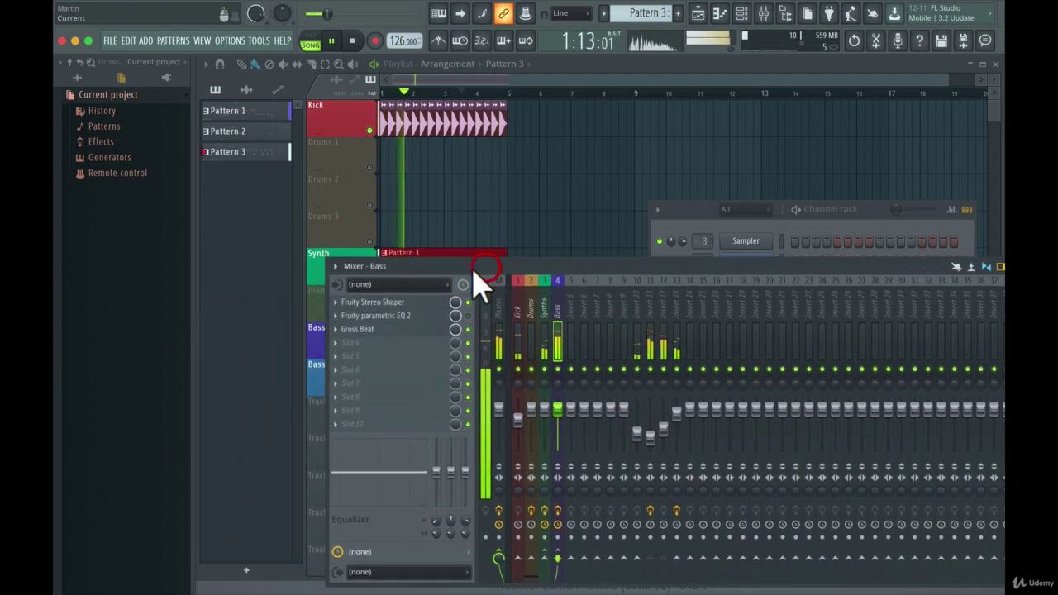
{"action": "left_click", "coordinate": [371, 329]}
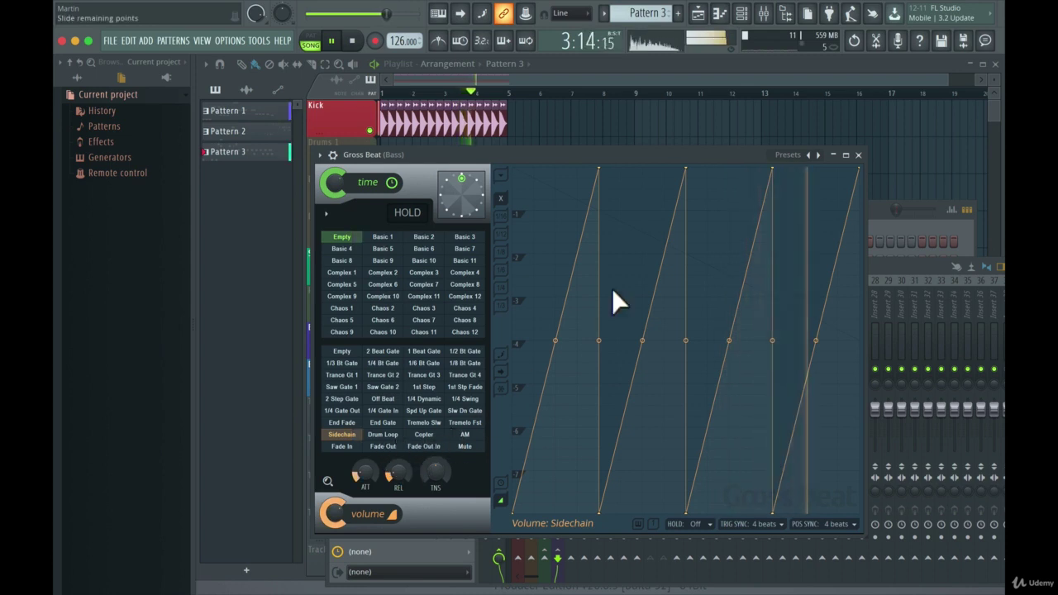
{"action": "left_click", "coordinate": [858, 155]}
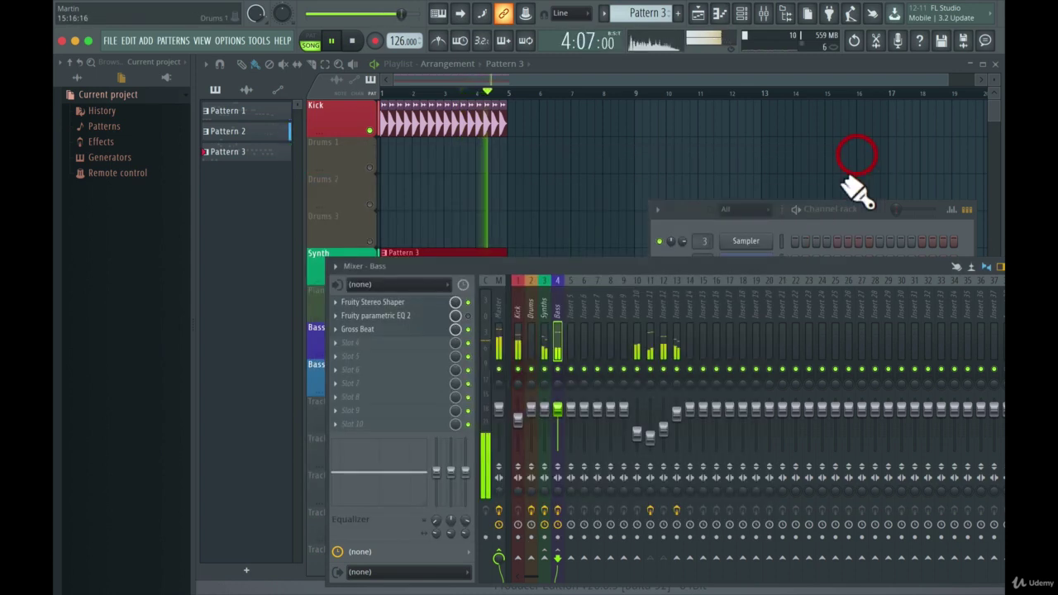
Review the effect chains of insert 11, insert 13 and the Synths track in the mixer
{"action": "left_click", "coordinate": [653, 297]}
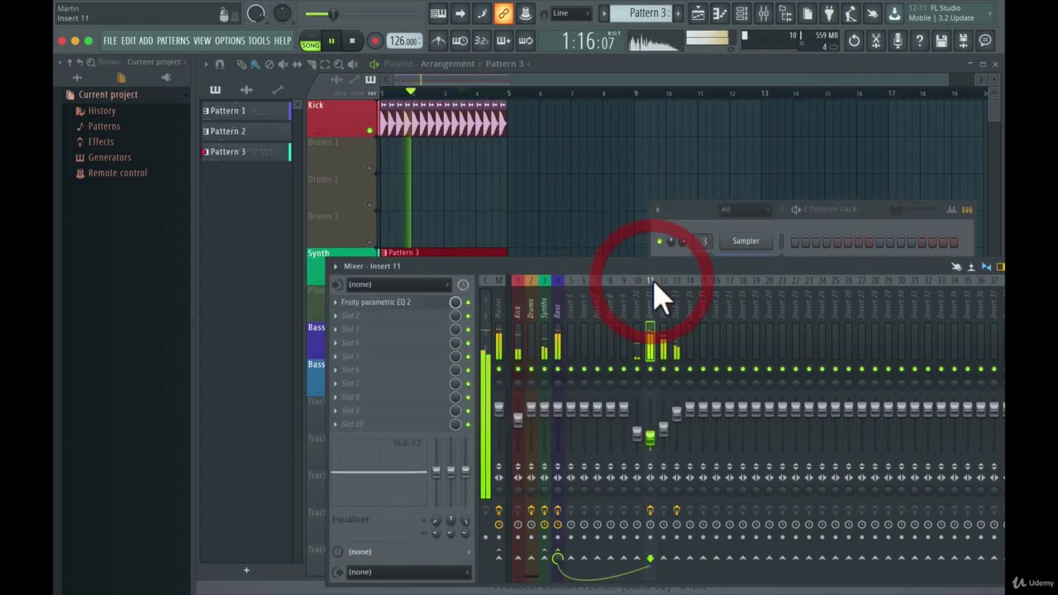
{"action": "left_click", "coordinate": [675, 292]}
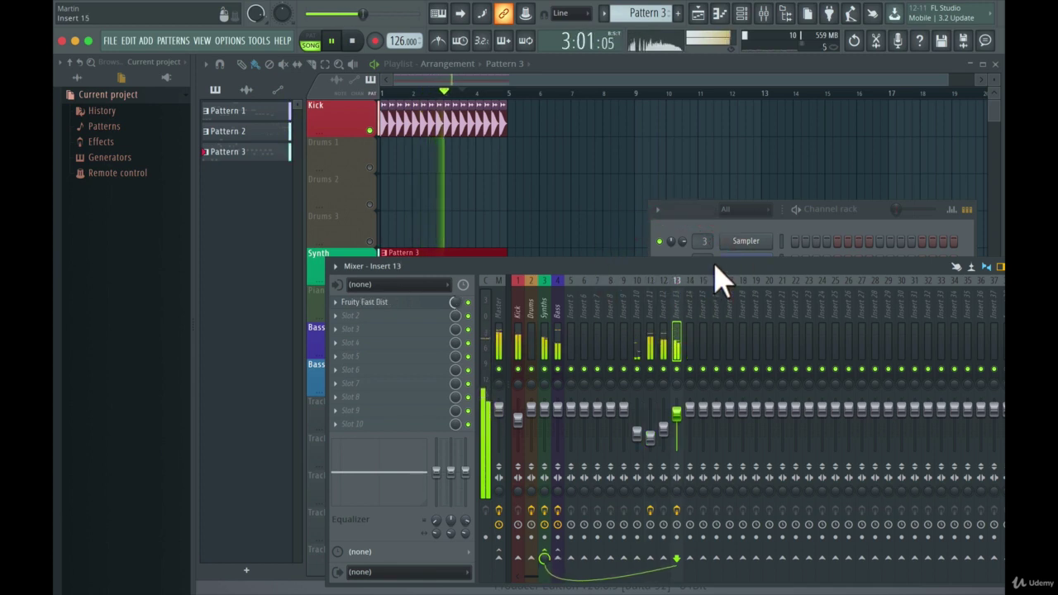
{"action": "left_click_drag", "start_coordinate": [716, 276], "coordinate": [577, 324]}
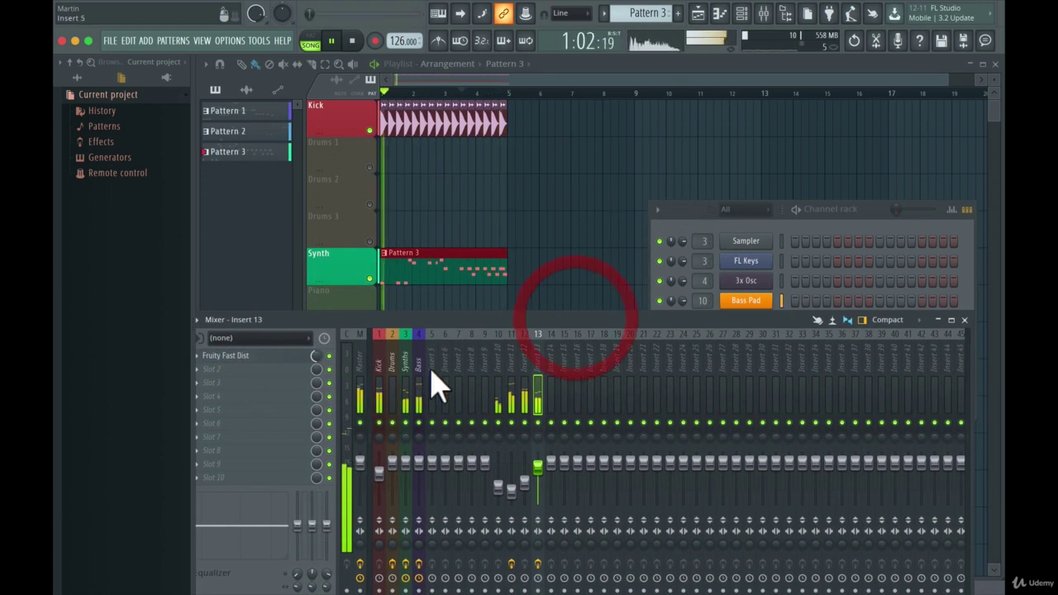
{"action": "left_click", "coordinate": [406, 338]}
Bypass Fruity Stereo Shaper on the Bass track and toggle its Fruity parametric EQ 2 while the loop plays
{"action": "left_click", "coordinate": [418, 334]}
{"action": "left_click_drag", "start_coordinate": [418, 312], "coordinate": [510, 250]}
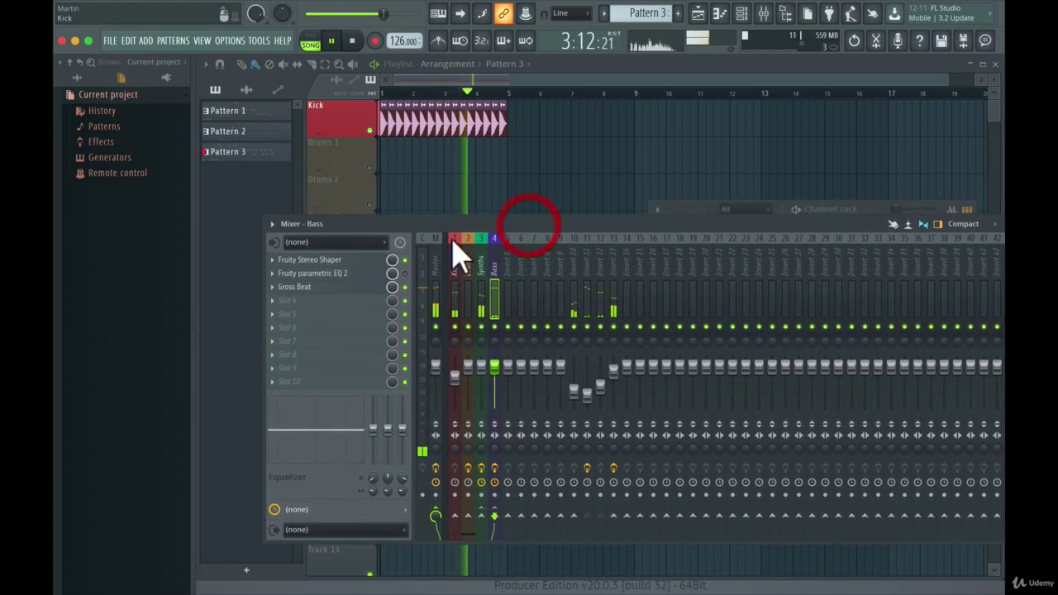
{"action": "left_click", "coordinate": [405, 260]}
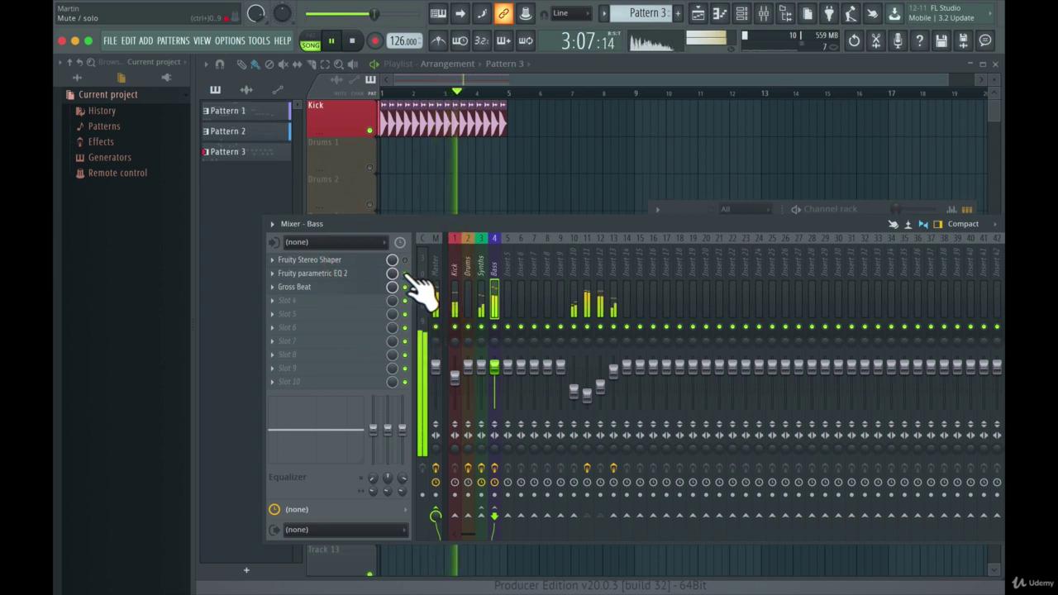
{"action": "left_click", "coordinate": [404, 274]}
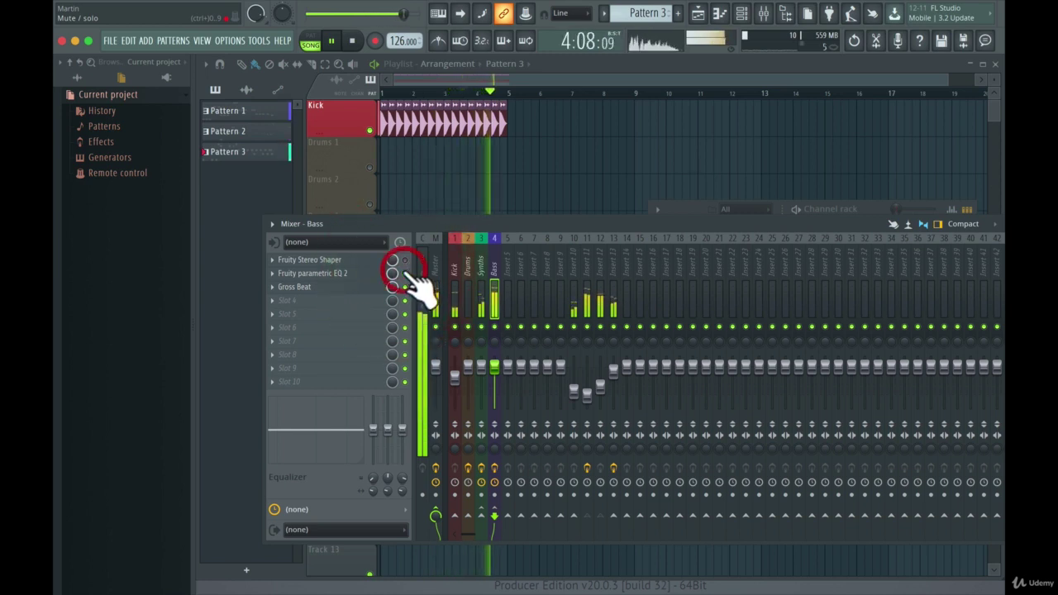
Reshape the Bass track's Fruity parametric EQ 2 by moving the high cut up, boosting band 5 and dipping band 6 to -3.9 dB at 2600 Hz
{"action": "left_click", "coordinate": [366, 274]}
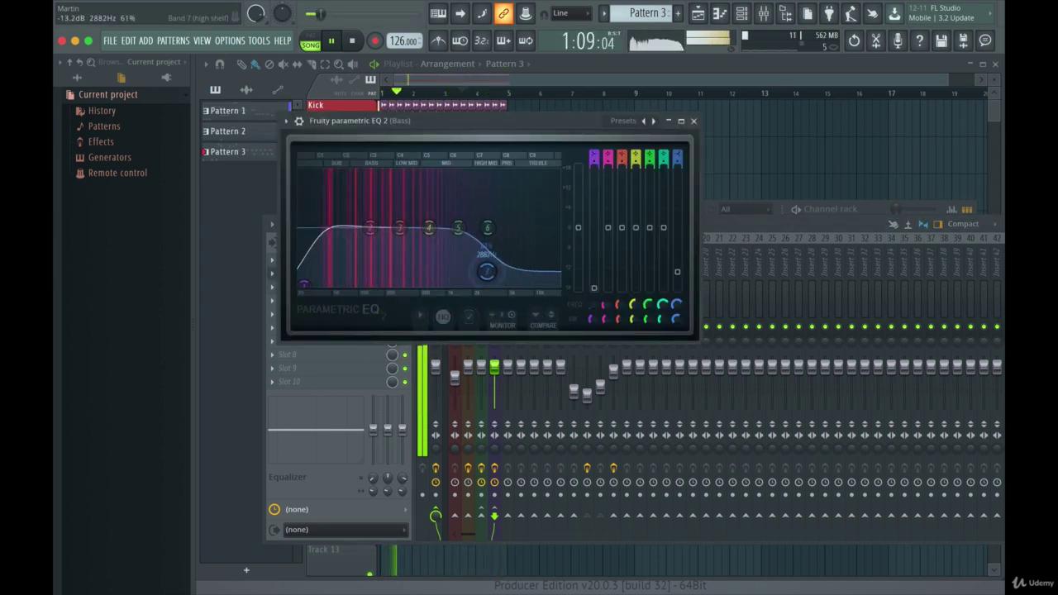
{"action": "left_click_drag", "start_coordinate": [487, 271], "coordinate": [531, 271]}
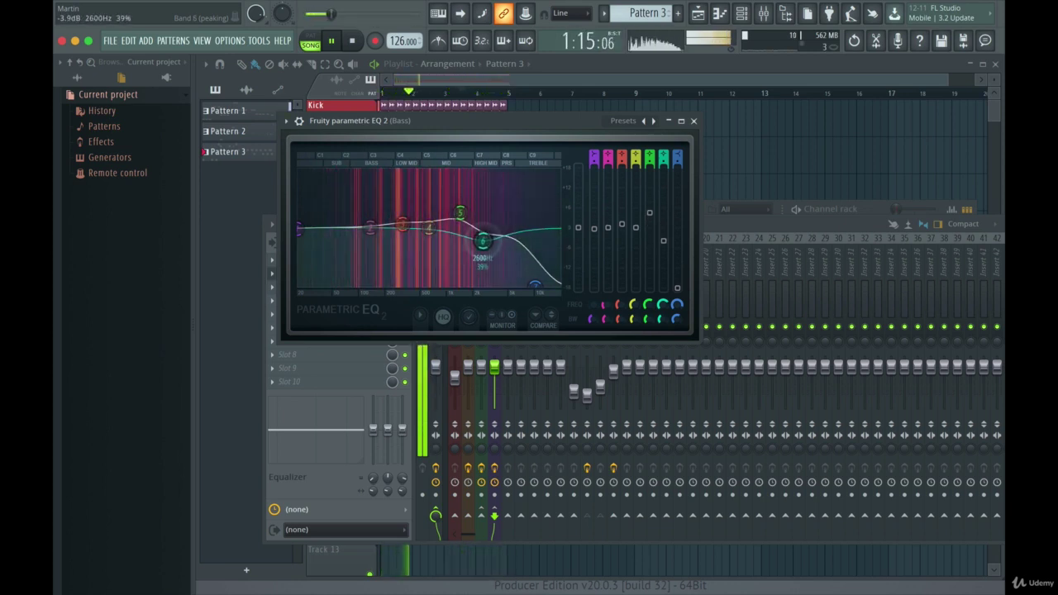
{"action": "left_click", "coordinate": [694, 121]}
Lower the Bass track's volume to -4.7 dB and reduce the Kick track's volume slightly in the mixer
{"action": "left_click_drag", "start_coordinate": [691, 224], "coordinate": [684, 164]}
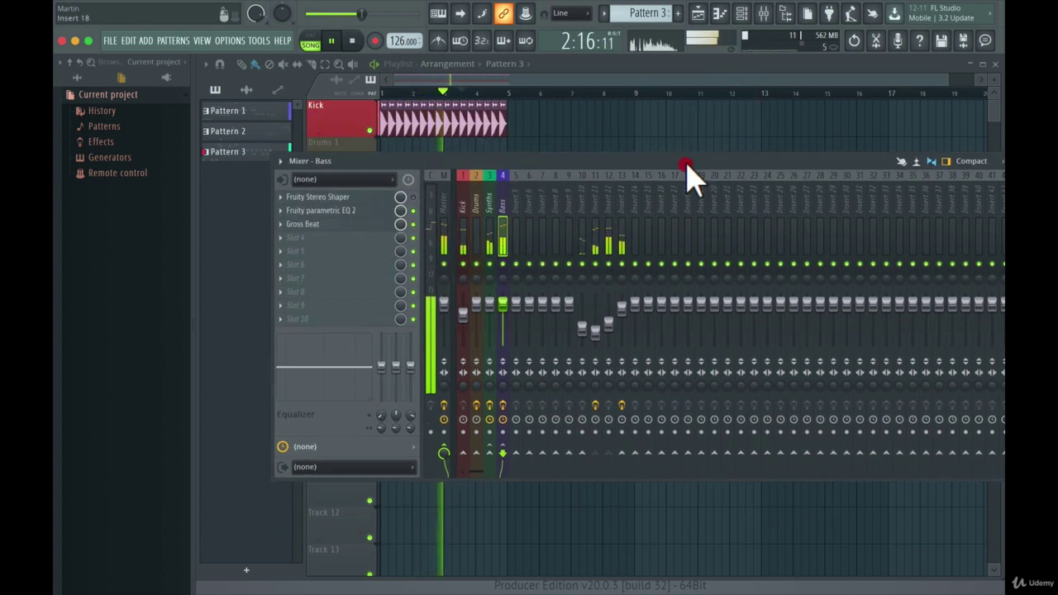
{"action": "left_click_drag", "start_coordinate": [503, 307], "coordinate": [504, 314]}
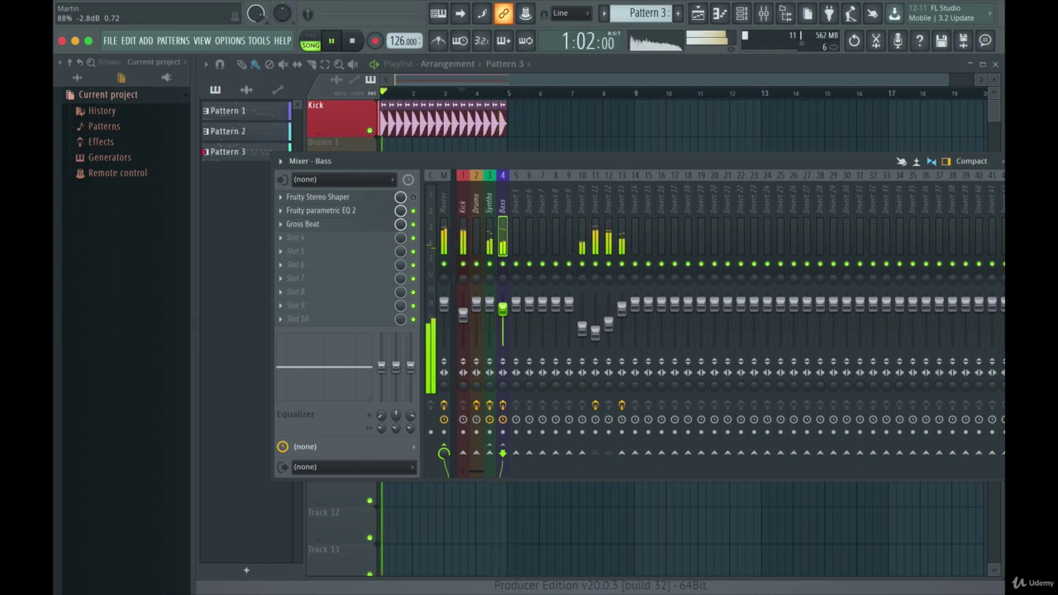
{"action": "left_click_drag", "start_coordinate": [465, 329], "coordinate": [502, 312]}
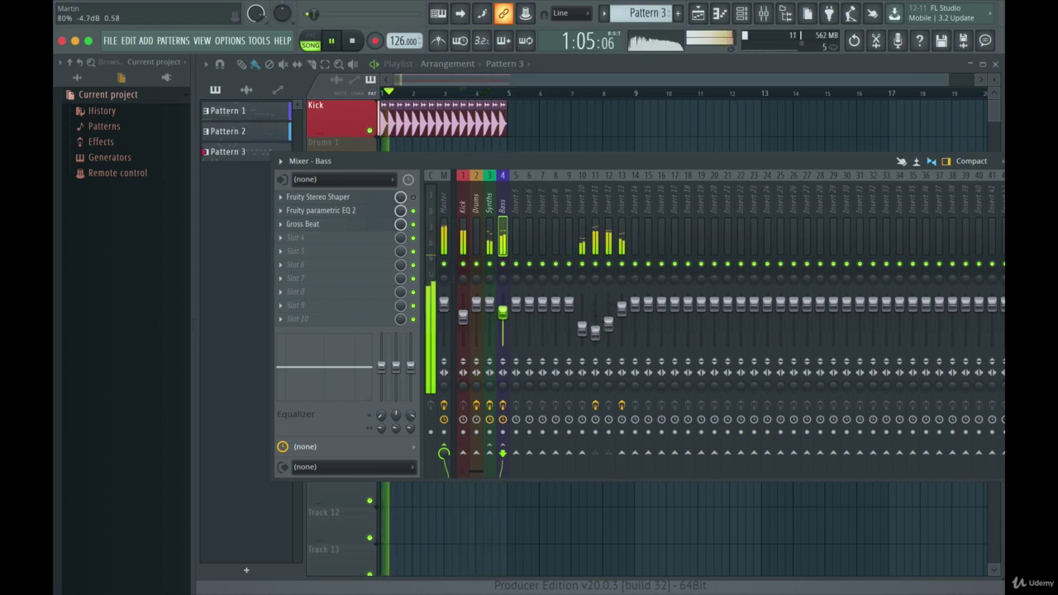
Lower insert 13's volume to -6.3 dB, stop playback, and move the mixer below the Kick track in the playlist
{"action": "left_click_drag", "start_coordinate": [621, 308], "coordinate": [621, 317]}
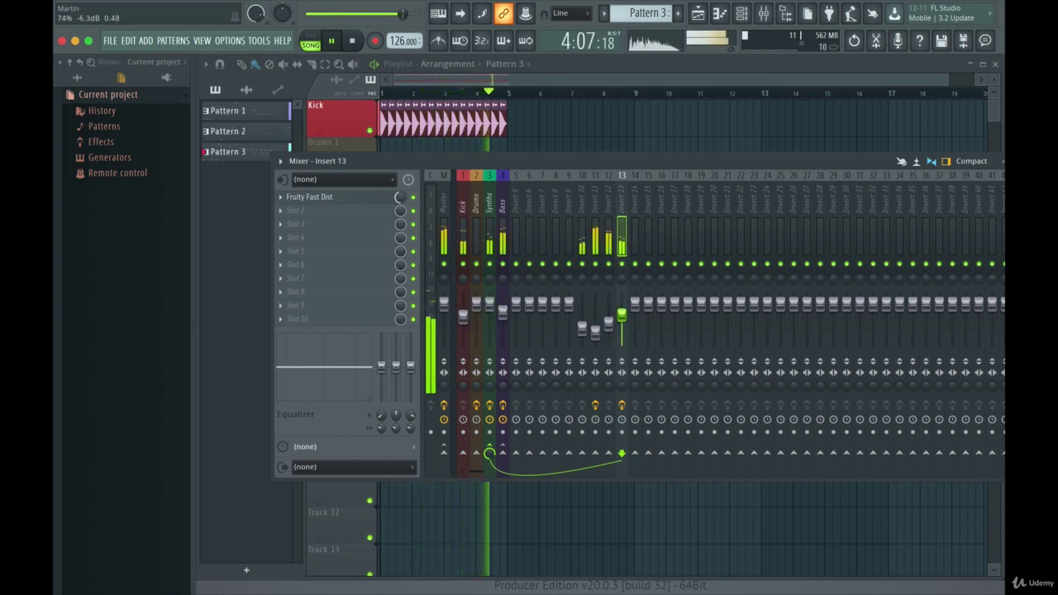
{"action": "key", "text": "space"}
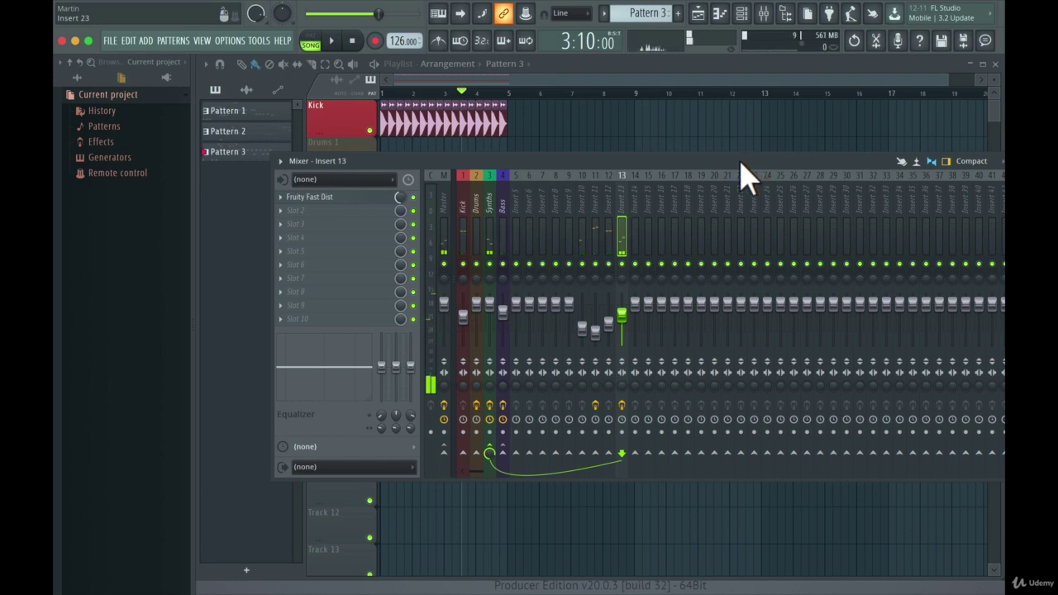
{"action": "left_click_drag", "start_coordinate": [741, 162], "coordinate": [669, 215]}
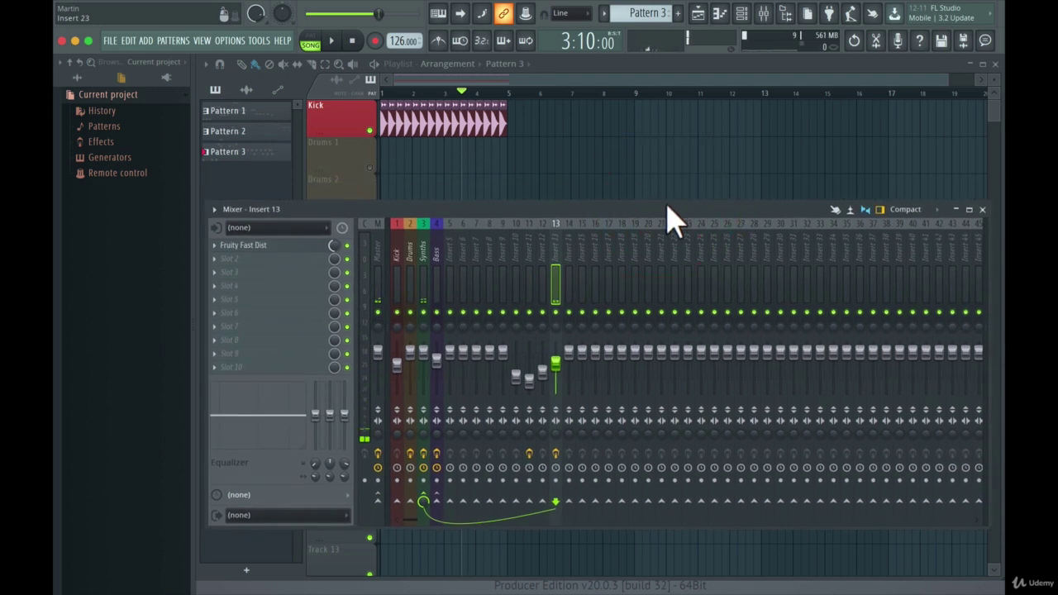